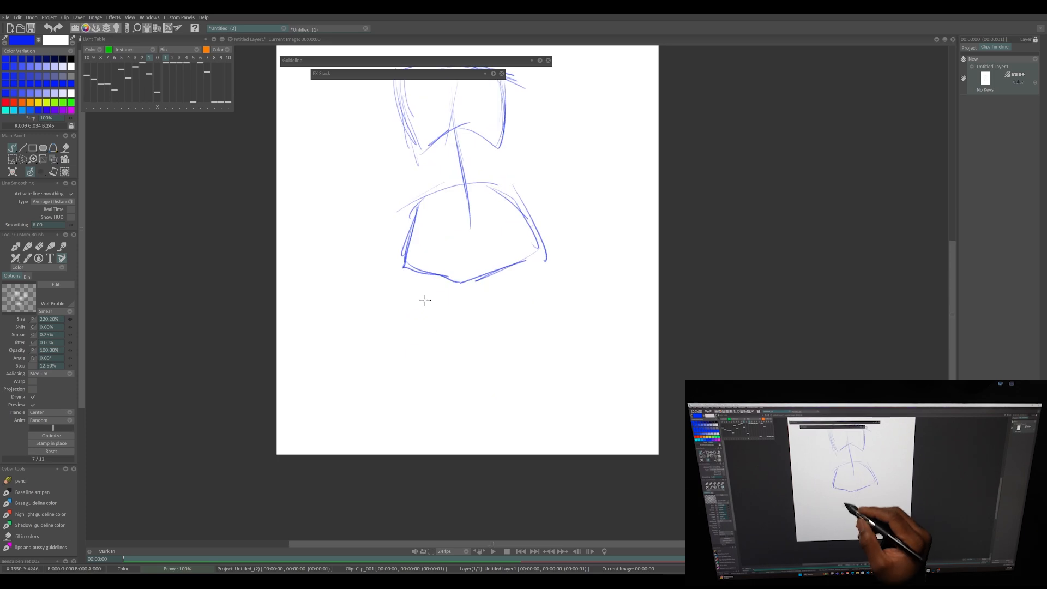
Step: Sketch the thigh, knee and lower-leg construction lines beneath the pelvis shape
left_click_drag(406, 323, 450, 390)
left_click_drag(488, 285, 490, 260)
left_click_drag(525, 354, 508, 386)
left_click_drag(414, 443, 413, 496)
left_click_drag(453, 405, 393, 480)
left_click_drag(460, 375, 527, 488)
left_click_drag(498, 307, 544, 463)
left_click_drag(428, 368, 419, 302)
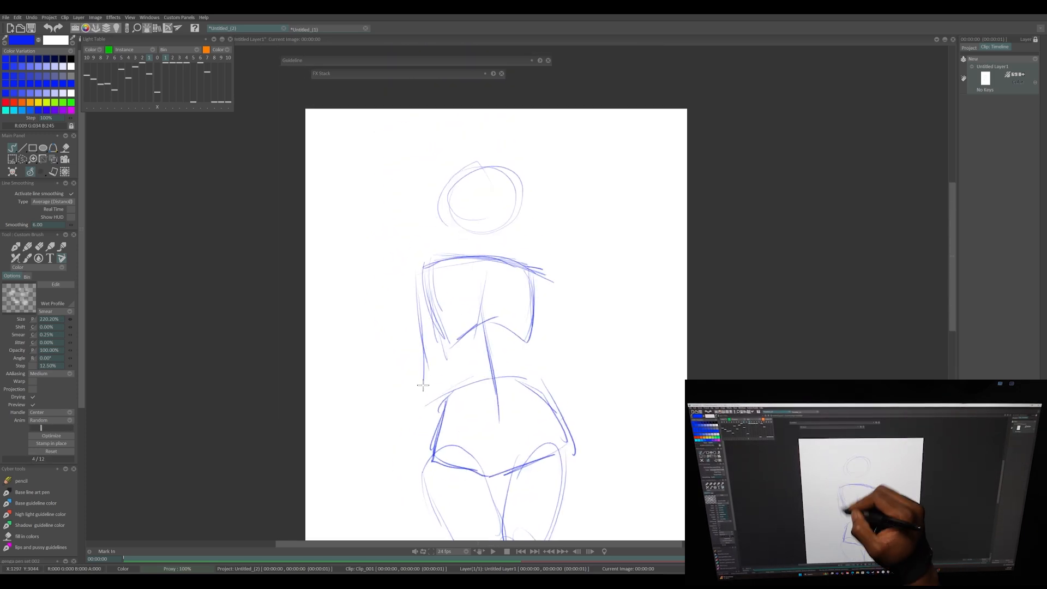
Step: Sketch both arms as guide lines with ovals for the shoulder, elbows and hands
left_click_drag(417, 252, 425, 376)
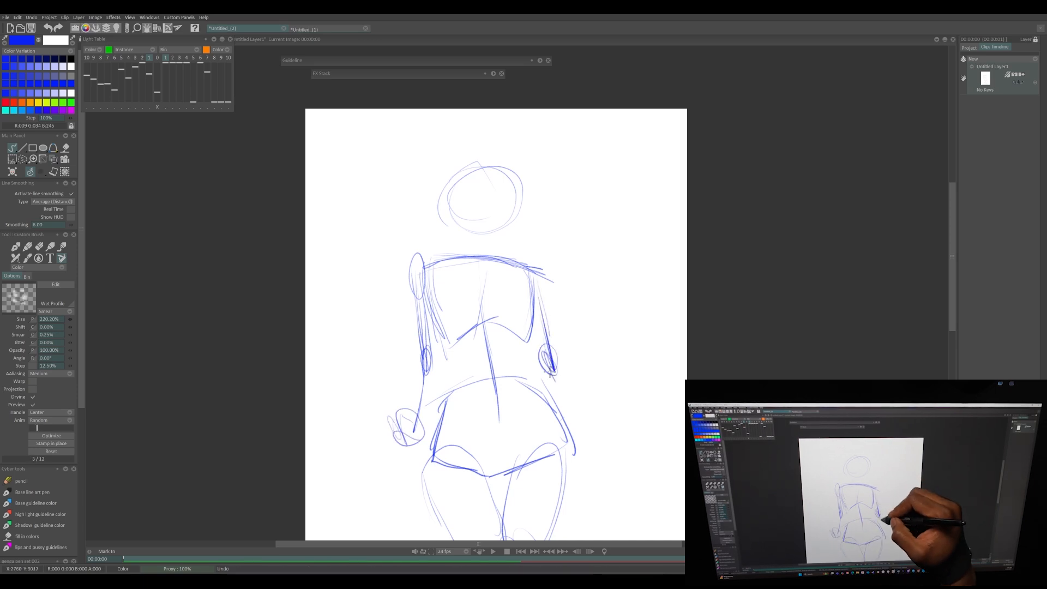
left_click_drag(552, 375, 545, 341)
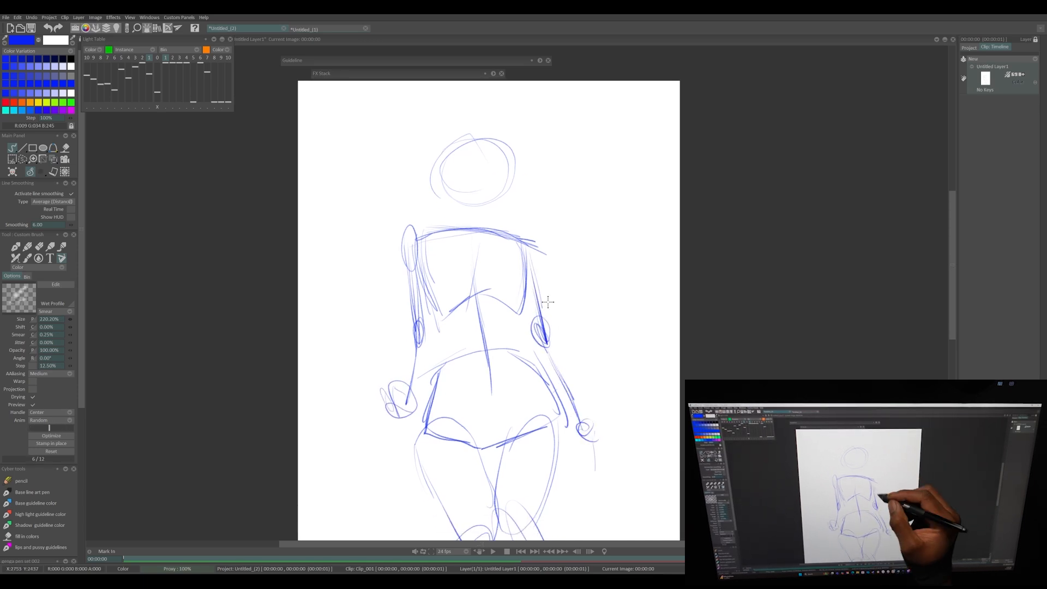
left_click_drag(538, 275, 533, 364)
Step: Reinforce the head circle and add its vertical centre line and horizontal face guideline
mouse_move(481, 219)
left_mouse_down()
mouse_move(503, 285)
mouse_move(440, 266)
left_mouse_up()
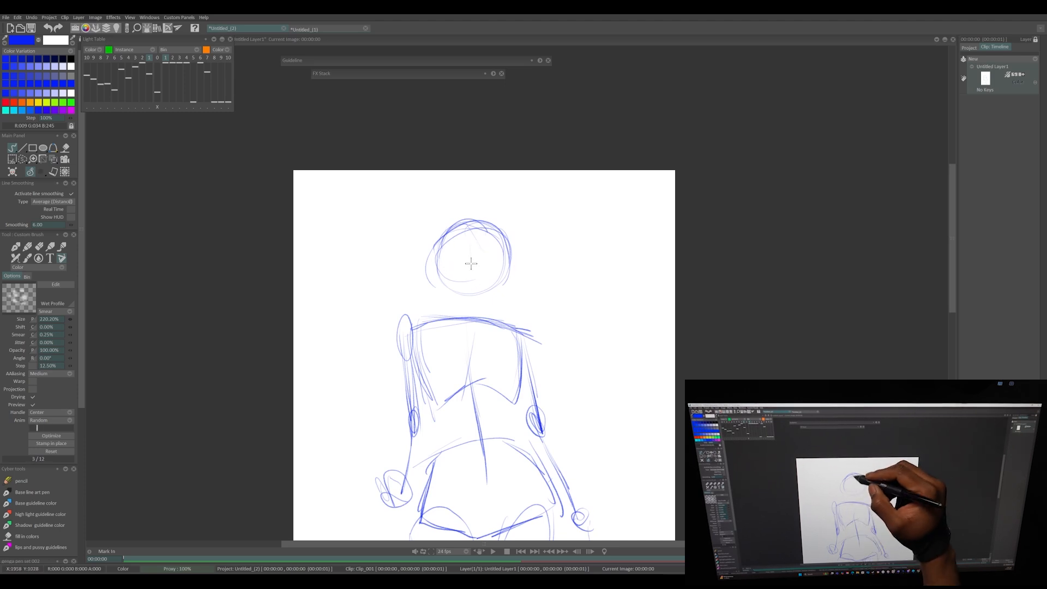
left_click_drag(474, 245, 478, 314)
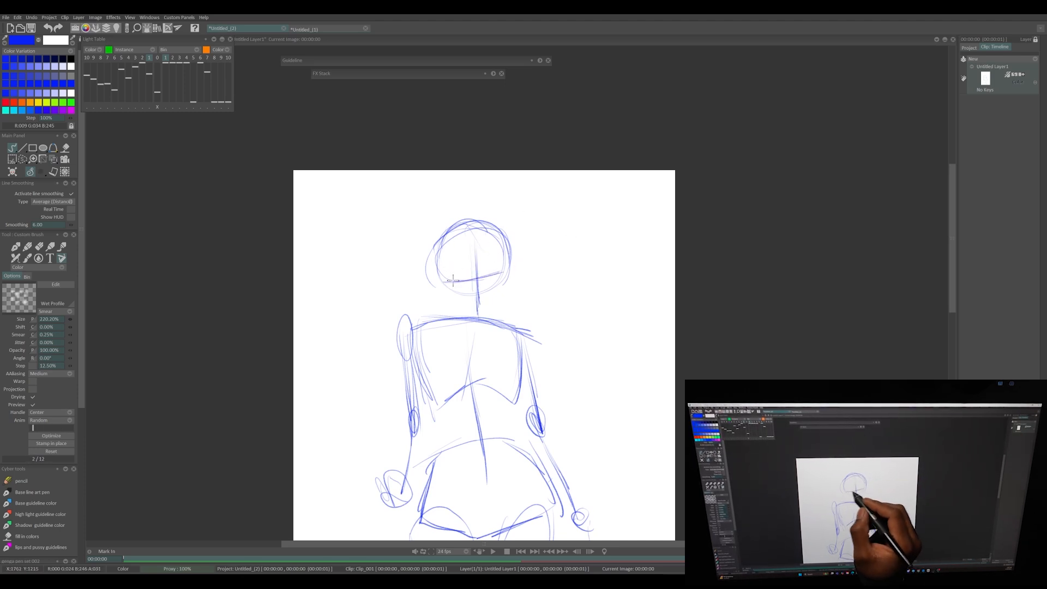
left_click_drag(496, 243, 503, 288)
mouse_move(434, 259)
left_mouse_down()
mouse_move(463, 301)
mouse_move(509, 277)
left_mouse_up()
Step: Select the head sketch, shift it slightly upward with Transform, and clear the selection
key("s")
left_click_drag(535, 189, 456, 179)
left_click(53, 160)
left_click_drag(502, 248, 503, 237)
key("Return")
key("ctrl+d")
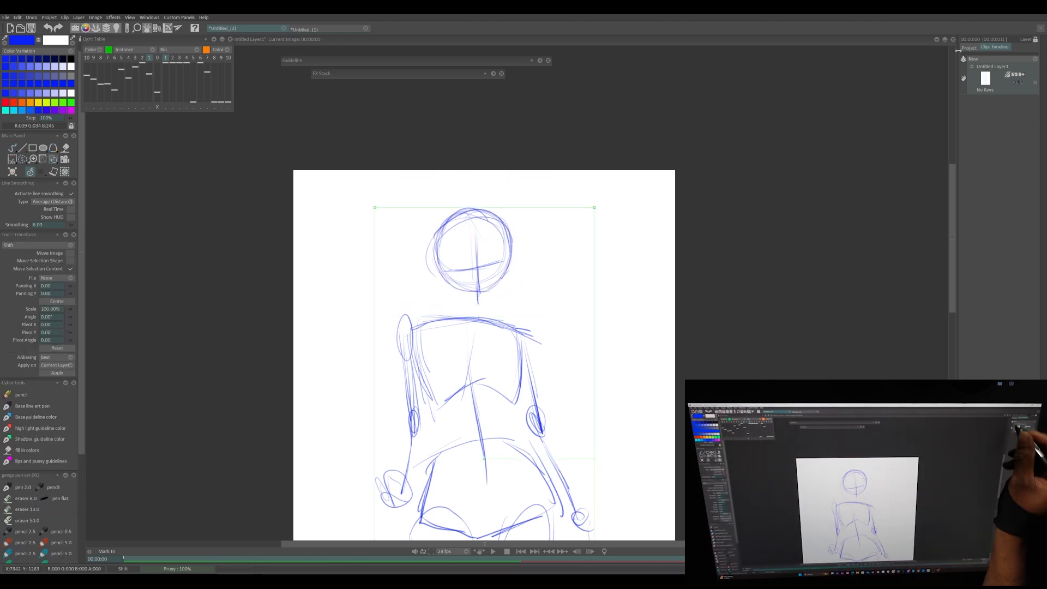
Step: Add a new animation layer above the rough sketch and lower the sketch layer's opacity to 27%
left_click_drag(957, 109, 929, 115)
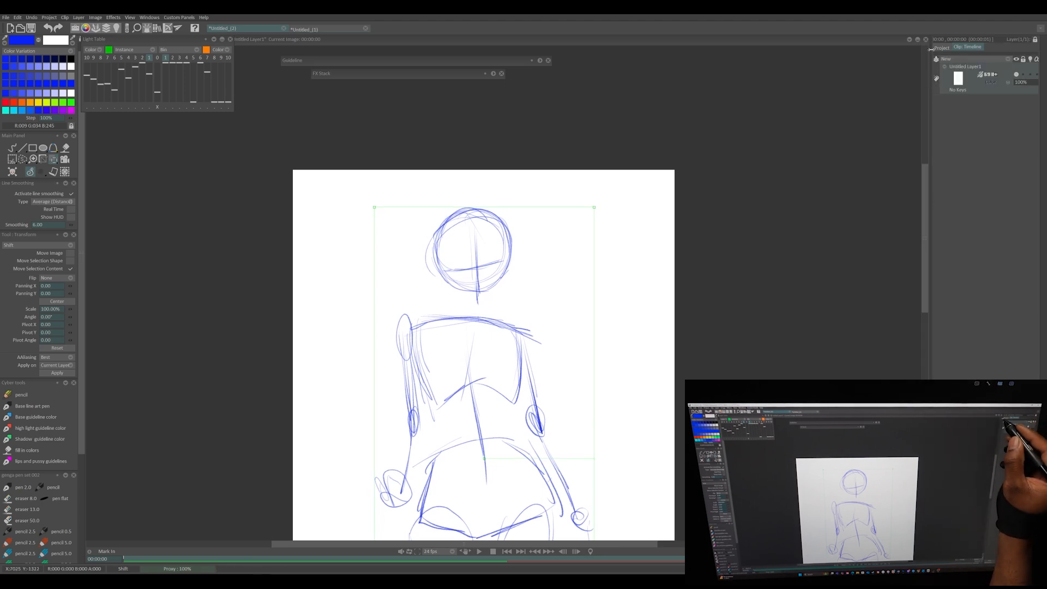
left_click_drag(1039, 82, 994, 78)
left_click(951, 59)
left_click(989, 63)
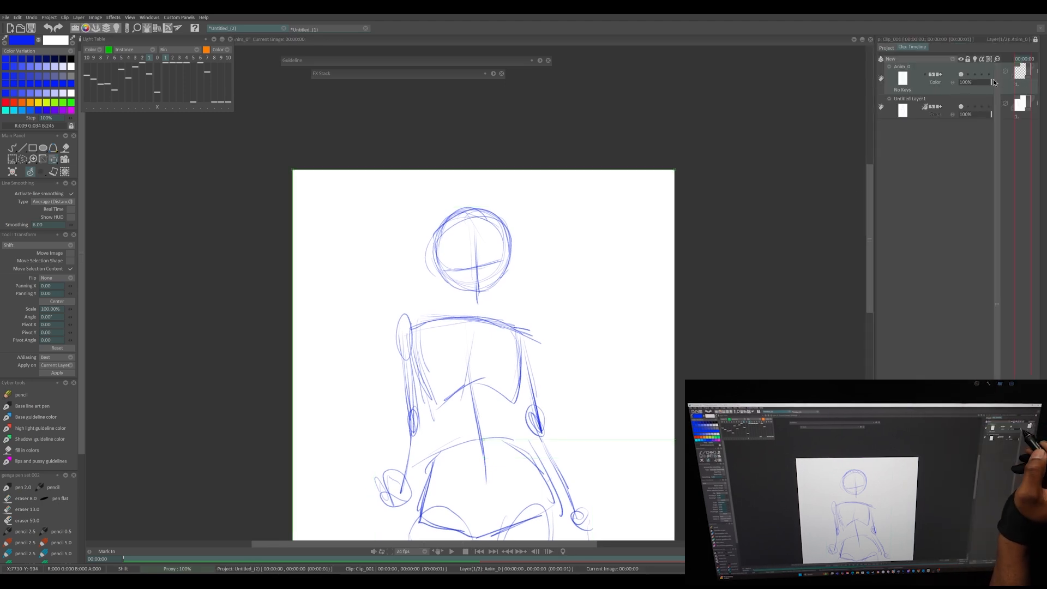
left_click_drag(490, 349, 496, 313)
left_click_drag(991, 115, 967, 114)
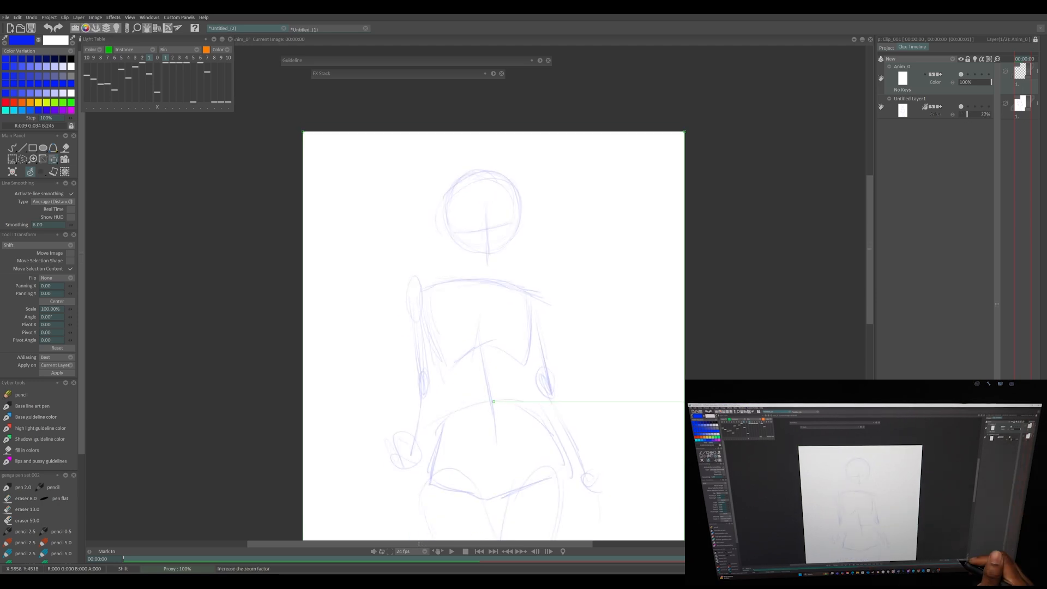
Step: Choose the pencil brush at 220.60% size and draw the nose line along the face's centre guideline
scroll(461, 275, "up", 3)
left_click_drag(461, 275, 404, 395)
left_click(22, 395)
left_click_drag(71, 320, 76, 320)
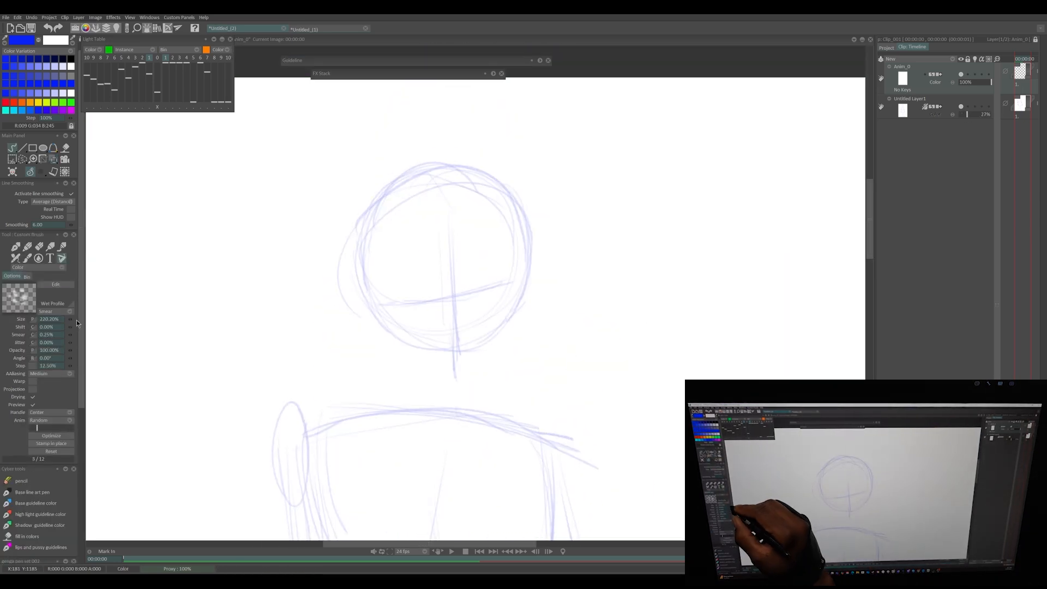
left_click_drag(402, 181, 356, 236)
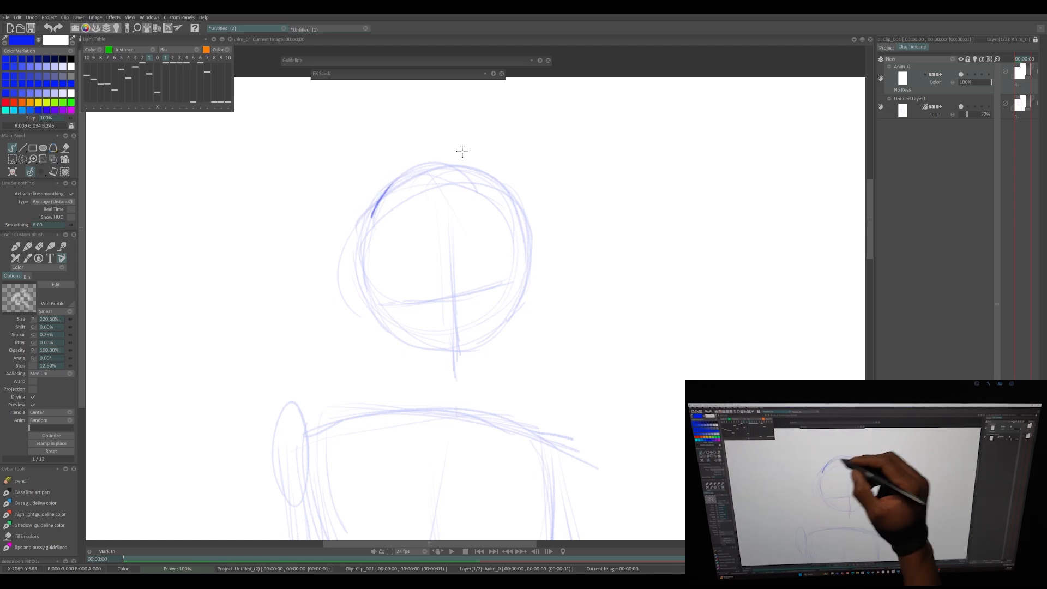
left_click_drag(460, 261, 461, 306)
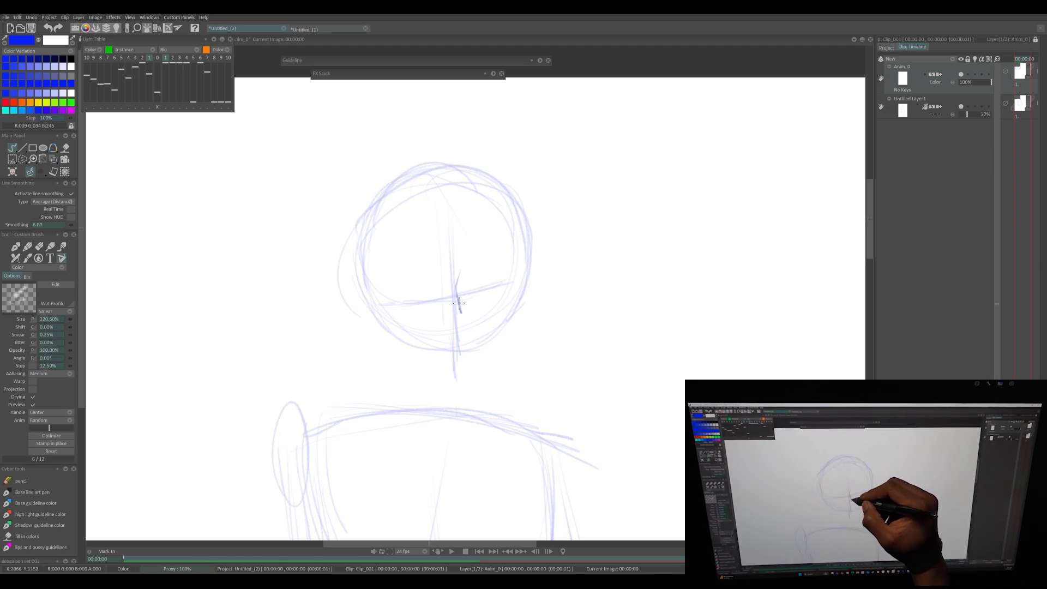
Step: Draw the head outline over the guide circle, covering the crown, the left jaw and the right side
mouse_move(361, 281)
left_mouse_down()
mouse_move(354, 316)
mouse_move(379, 195)
mouse_move(518, 207)
mouse_move(531, 262)
mouse_move(521, 304)
left_mouse_up()
key("ctrl+z")
mouse_move(375, 308)
left_mouse_down()
mouse_move(382, 334)
mouse_move(420, 375)
left_mouse_up()
left_click_drag(382, 332, 451, 386)
left_click_drag(522, 192, 528, 278)
left_click_drag(531, 235, 524, 285)
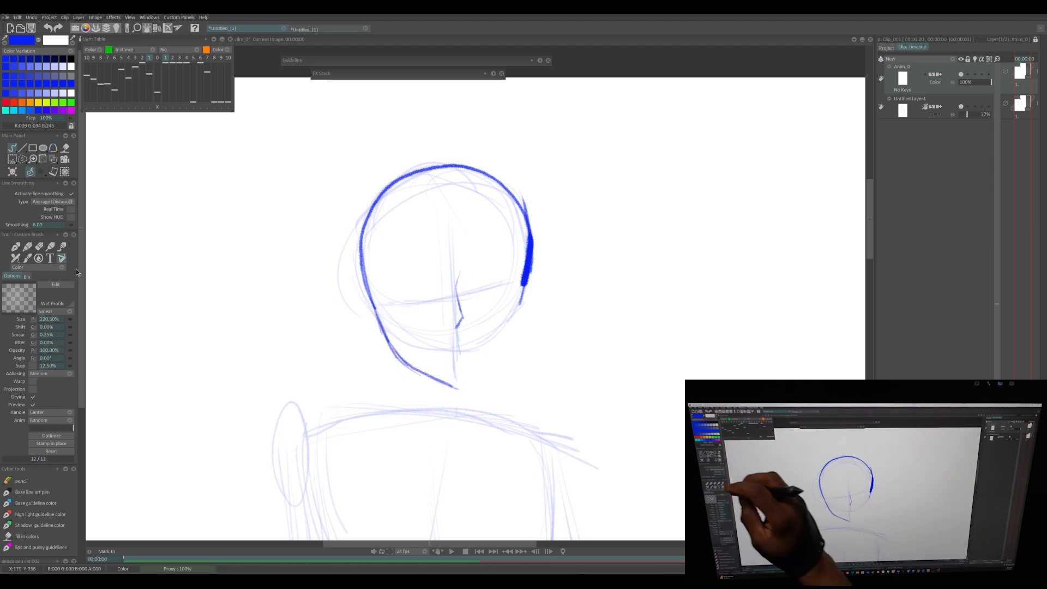
Step: Erase the heavy right side of the head outline and redraw it slightly further inward
left_click(15, 247)
left_click(62, 268)
left_click(79, 274)
left_click_drag(512, 192, 517, 306)
key("b")
mouse_move(502, 186)
left_mouse_down()
mouse_move(524, 251)
mouse_move(521, 307)
left_mouse_up()
left_click_drag(527, 244, 520, 327)
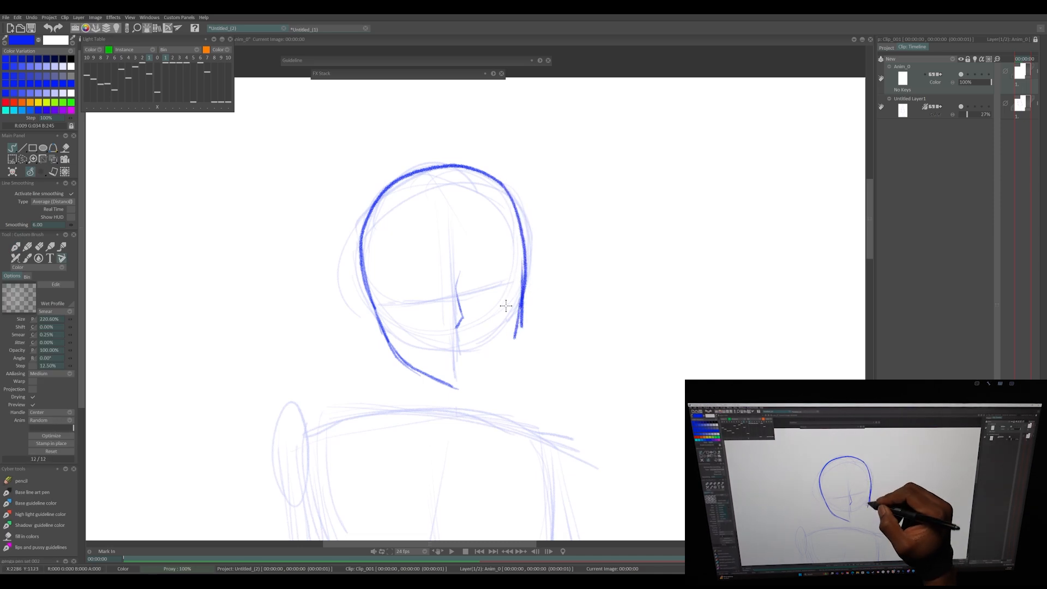
Step: Draw the jawline right of the chin and clean up the jaw and nose lines with the eraser
mouse_move(459, 390)
left_mouse_down()
mouse_move(519, 319)
mouse_move(489, 369)
left_mouse_up()
key("e")
mouse_move(525, 308)
left_mouse_down()
mouse_move(522, 277)
mouse_move(480, 380)
mouse_move(465, 389)
mouse_move(470, 382)
left_mouse_up()
key("b")
key("e")
mouse_move(463, 327)
left_mouse_down()
mouse_move(454, 284)
mouse_move(462, 322)
left_mouse_up()
key("b")
Step: Reinforce the crown and jaw contours and draw an ear on each side of the head
mouse_move(390, 338)
left_mouse_down()
mouse_move(431, 376)
mouse_move(463, 389)
mouse_move(503, 354)
left_mouse_up()
mouse_move(375, 201)
left_mouse_down()
mouse_move(480, 172)
mouse_move(510, 198)
left_mouse_up()
left_click_drag(371, 297, 381, 337)
mouse_move(525, 277)
left_mouse_down()
mouse_move(541, 281)
mouse_move(519, 317)
left_mouse_up()
left_click_drag(381, 326, 417, 368)
Step: Set the brush size to 214.20% and draw the neck sides and the sloping shoulder lines
mouse_move(405, 341)
left_mouse_down()
mouse_move(430, 278)
mouse_move(414, 306)
mouse_move(344, 324)
left_mouse_up()
left_click_drag(475, 281, 401, 311)
left_click_drag(52, 319, 48, 322)
left_click_drag(547, 285, 615, 331)
mouse_move(599, 283)
left_mouse_down()
mouse_move(459, 281)
mouse_move(516, 351)
left_mouse_up()
key("ctrl+z")
key("ctrl+z")
left_click_drag(407, 288, 525, 379)
left_click_drag(431, 304, 524, 364)
left_click_drag(378, 343, 419, 341)
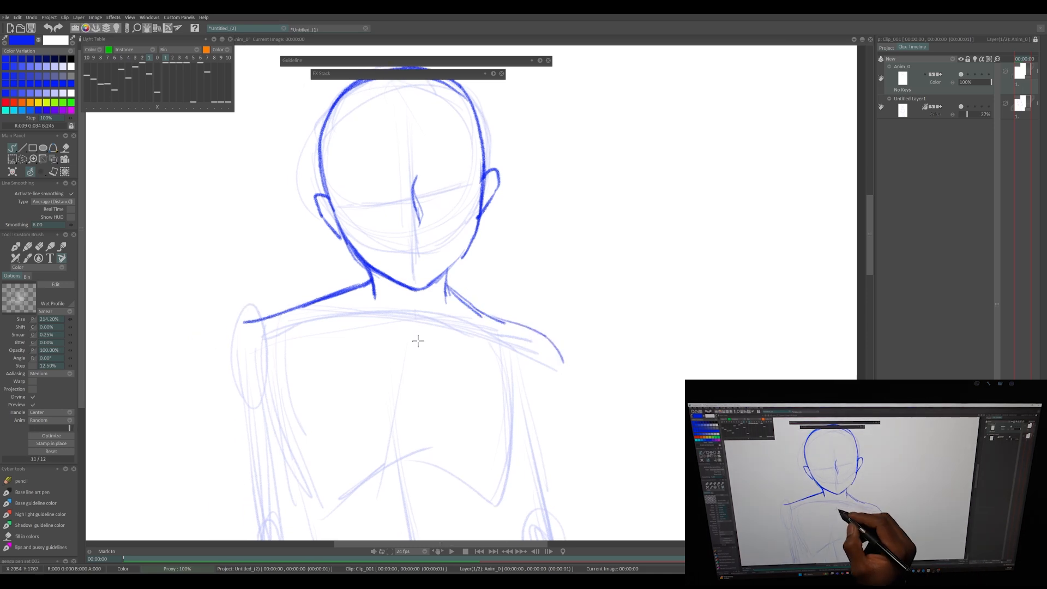
Step: Draw the collarbones and hatch a shadow on the neck beneath the chin
left_click_drag(344, 325, 410, 339)
mouse_move(377, 273)
left_mouse_down()
mouse_move(403, 306)
mouse_move(447, 311)
left_mouse_up()
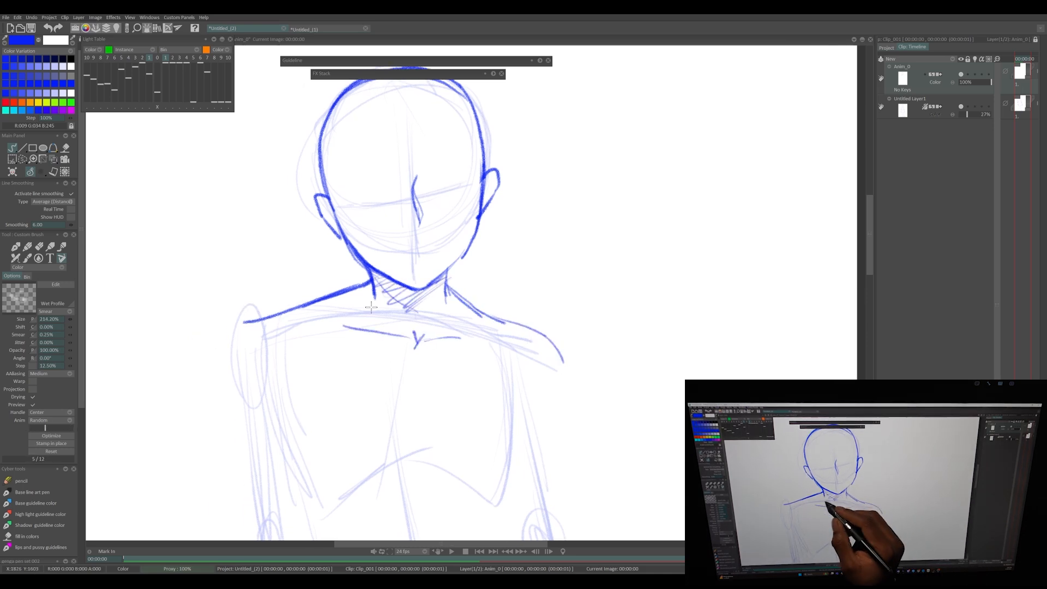
left_click_drag(368, 293, 463, 308)
Step: Draw the rounded left shoulder contour and try out lines for the torso sides below the armpits
mouse_move(333, 297)
left_mouse_down()
mouse_move(426, 268)
mouse_move(326, 306)
mouse_move(319, 344)
left_mouse_up()
scroll(566, 375, "down", 3)
scroll(557, 300, "up", 2)
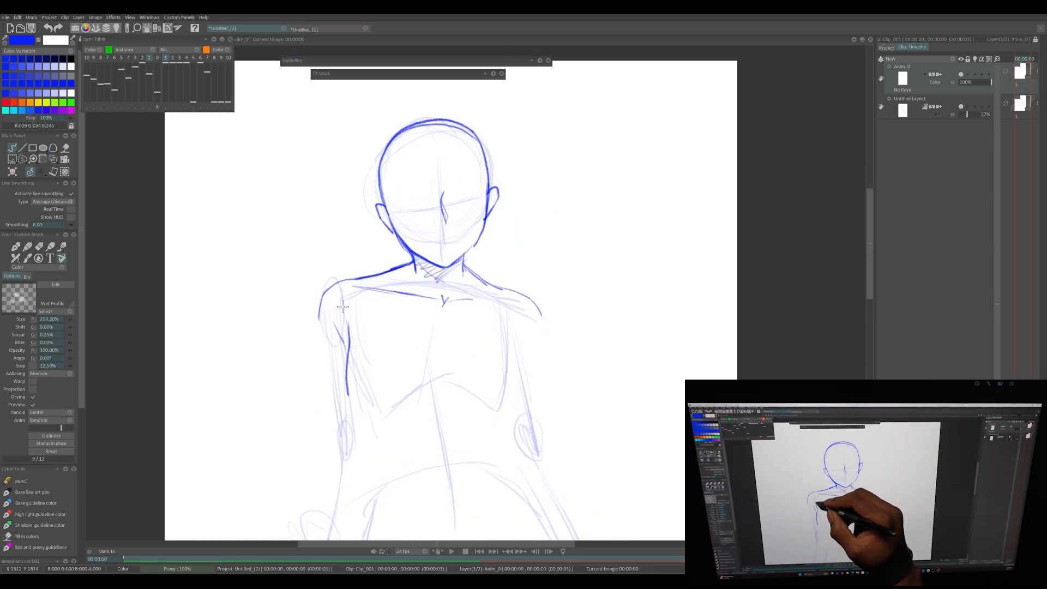
key("ctrl+z")
left_click_drag(508, 319, 526, 357)
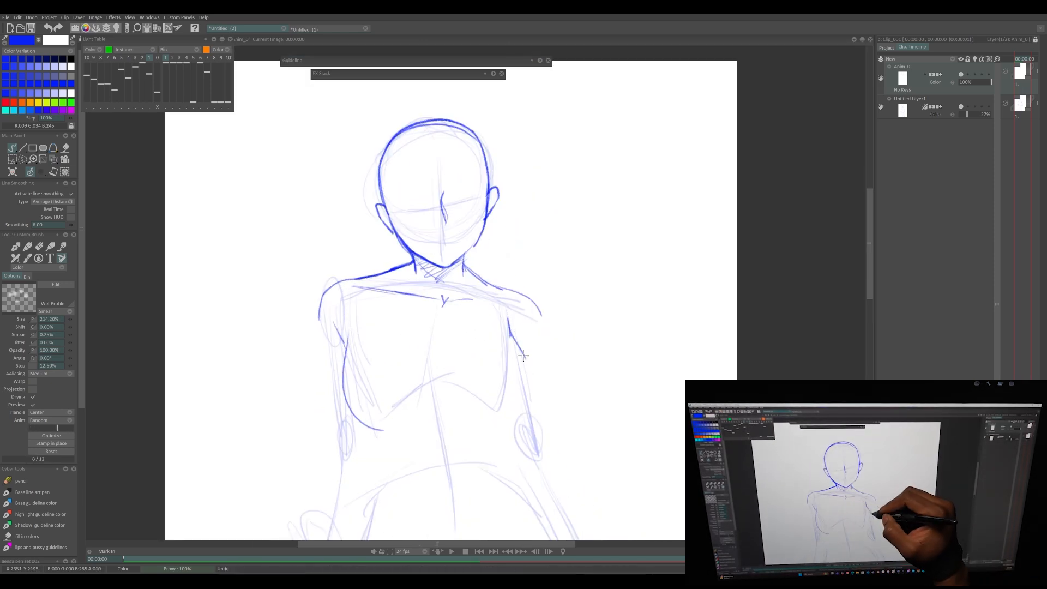
Step: Erase the central collarbone strokes and the trial lines along the torso sides
left_click_drag(401, 294, 461, 307)
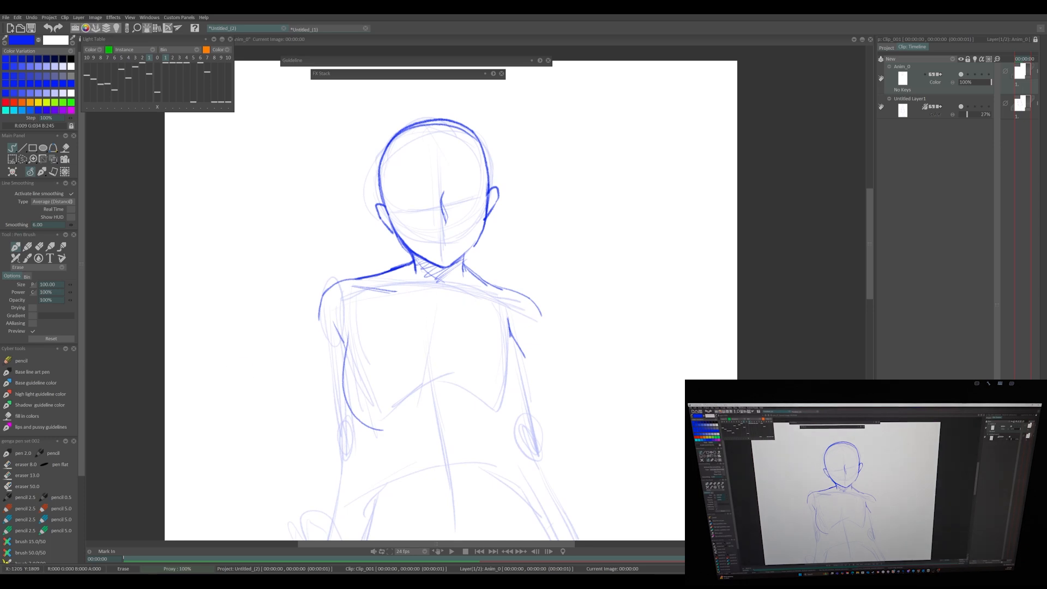
left_click_drag(509, 318, 510, 333)
key("e")
left_click_drag(402, 285, 425, 294)
mouse_move(502, 319)
left_mouse_down()
mouse_move(515, 345)
mouse_move(504, 268)
left_mouse_up()
key("e")
left_click_drag(340, 271, 378, 362)
left_click_drag(501, 255, 547, 362)
key("b")
Step: Scale the drawn head and shoulders down to about 90% with Transform and return to freehand drawing
left_click(53, 159)
left_click_drag(523, 113, 515, 116)
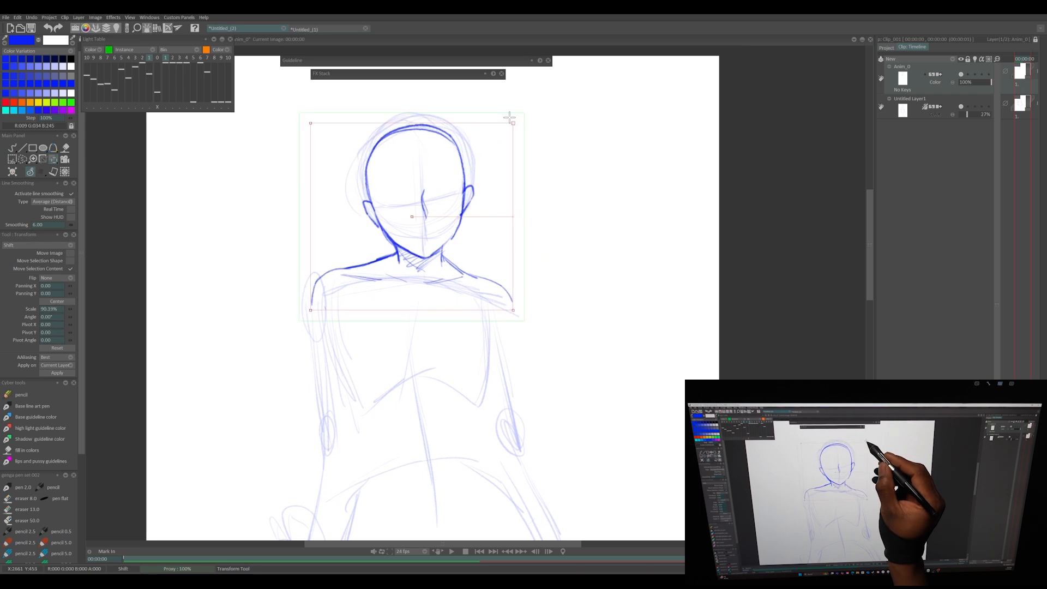
left_click(12, 148)
Step: Draw the chest contours over the ribcage guide, clean up stray strokes, and extend the upper-arm outlines
left_click_drag(482, 303, 498, 331)
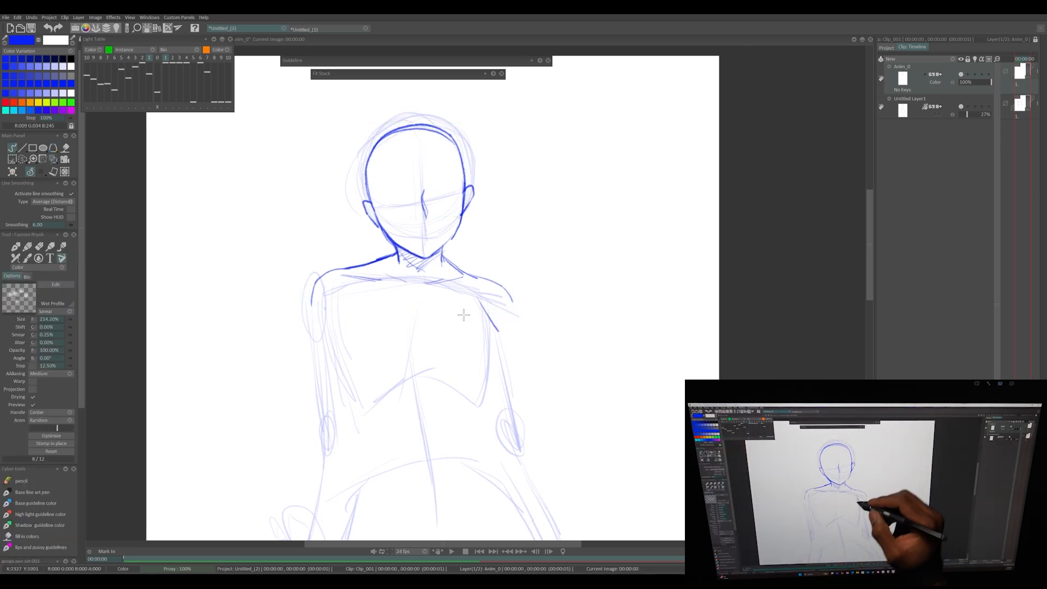
left_click_drag(398, 388, 326, 335)
mouse_move(347, 399)
left_mouse_down()
mouse_move(348, 300)
mouse_move(393, 398)
left_mouse_up()
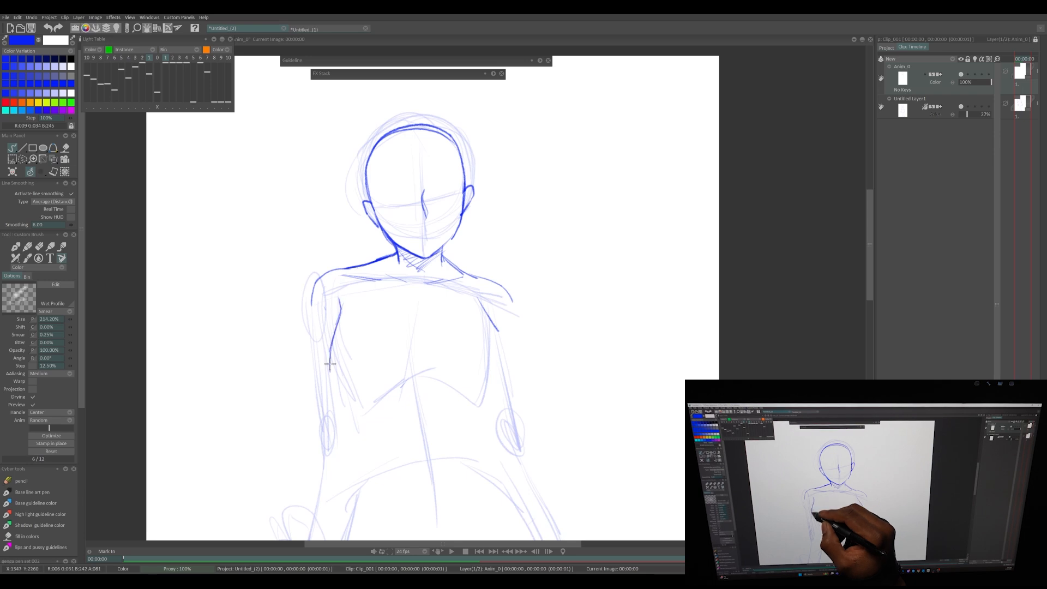
left_click_drag(491, 349, 487, 385)
left_click_drag(403, 392, 361, 406)
left_click_drag(422, 377, 481, 403)
key("e")
left_click_drag(480, 301, 486, 320)
left_click_drag(496, 366, 491, 385)
mouse_move(479, 312)
left_mouse_down()
mouse_move(494, 390)
mouse_move(426, 376)
left_mouse_up()
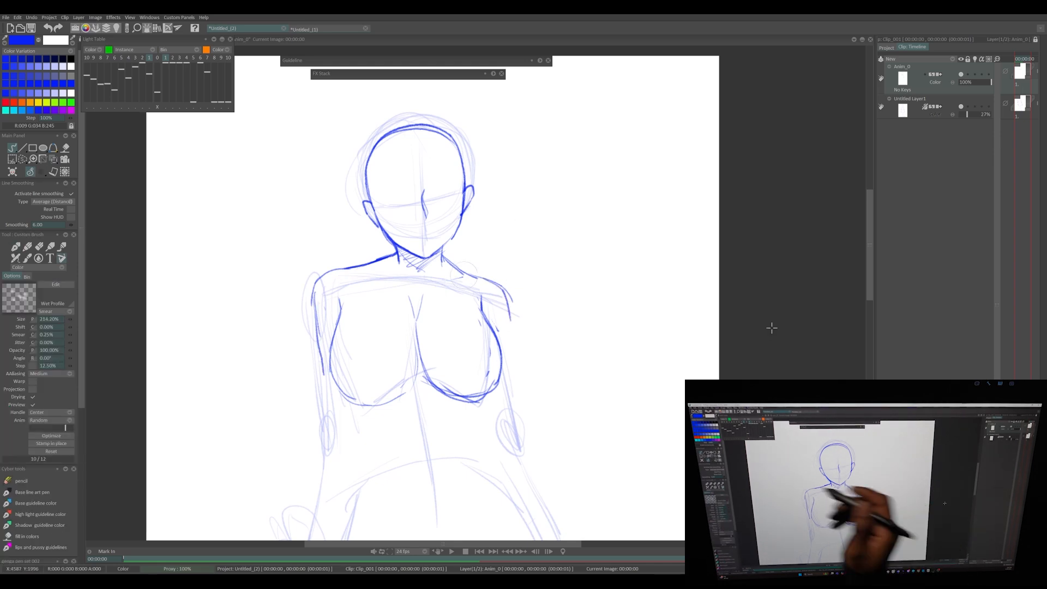
Step: Select the head with a freehand selection and shift it by -46 horizontally and 5 vertically
key("s")
left_click_drag(505, 165, 422, 90)
key("t")
left_click_drag(473, 199, 448, 202)
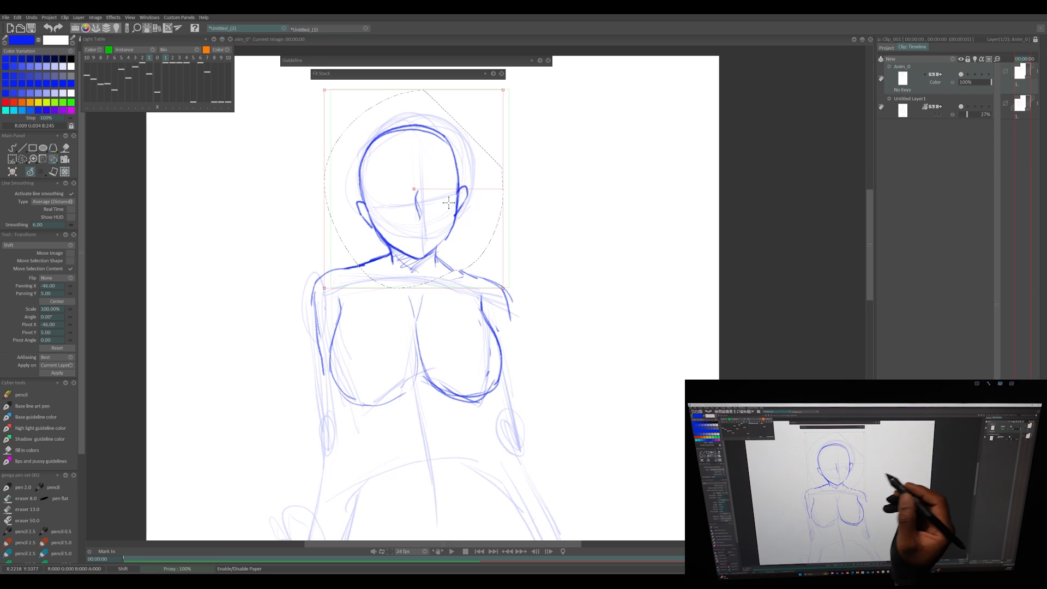
key("Return")
Step: Draw the waist contours on both sides, continuing the left one down over the hip
key("b")
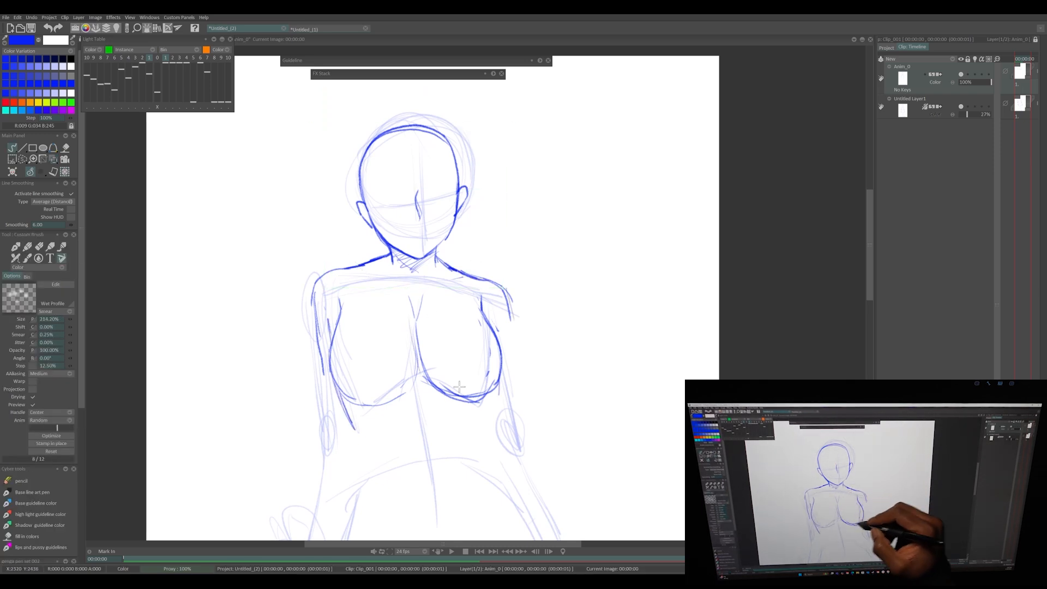
left_click_drag(411, 367, 480, 398)
left_click_drag(418, 428, 404, 349)
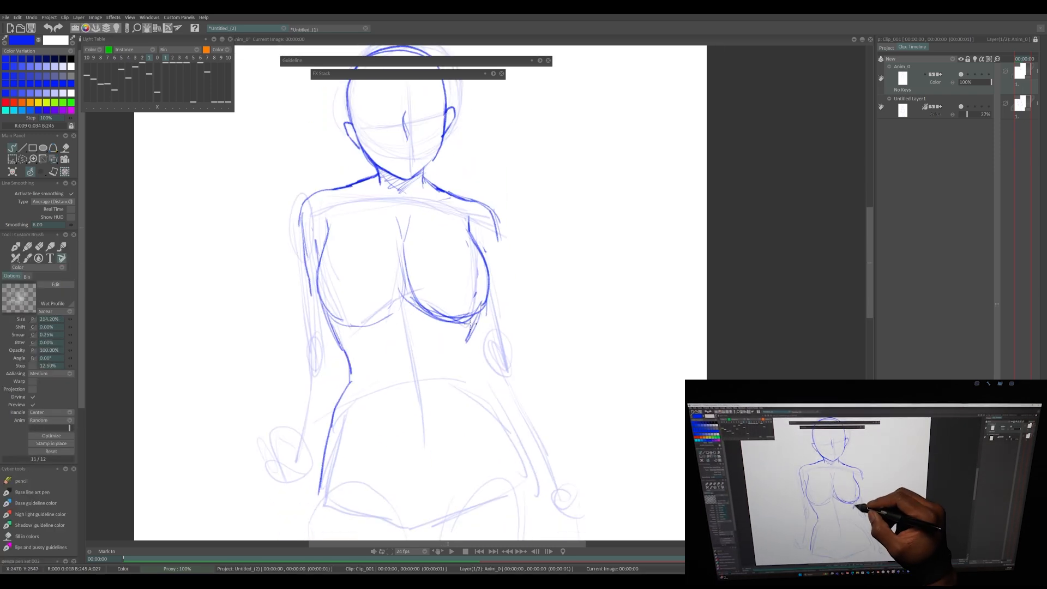
left_click_drag(472, 332, 505, 410)
Step: Draw the lower ribcage curves, the abdomen's centre line and the right hip contour
left_click_drag(360, 352, 408, 319)
left_click_drag(332, 325, 380, 352)
mouse_move(405, 327)
left_mouse_down()
mouse_move(472, 313)
mouse_move(419, 395)
left_mouse_up()
left_click_drag(473, 320, 523, 463)
left_click_drag(512, 439, 504, 349)
Step: Draw the pelvis crease lines, the tops of the thighs and the outer thigh contours
mouse_move(449, 392)
left_mouse_down()
mouse_move(423, 436)
mouse_move(421, 501)
left_mouse_up()
left_click_drag(466, 379, 415, 486)
mouse_move(304, 389)
left_mouse_down()
mouse_move(407, 440)
mouse_move(286, 487)
left_mouse_up()
left_click_drag(306, 485, 294, 436)
left_click_drag(532, 381, 481, 485)
scroll(348, 402, "up", 3)
left_click_drag(414, 499, 388, 453)
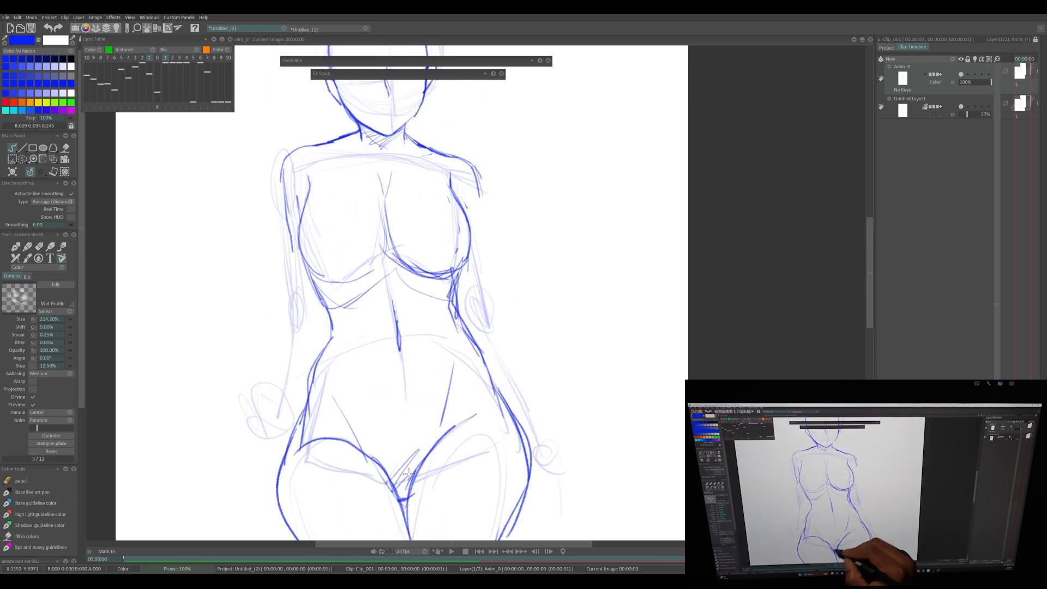
Step: Select the chest area freehand and remove its drawn contours
scroll(460, 330, "up", 2)
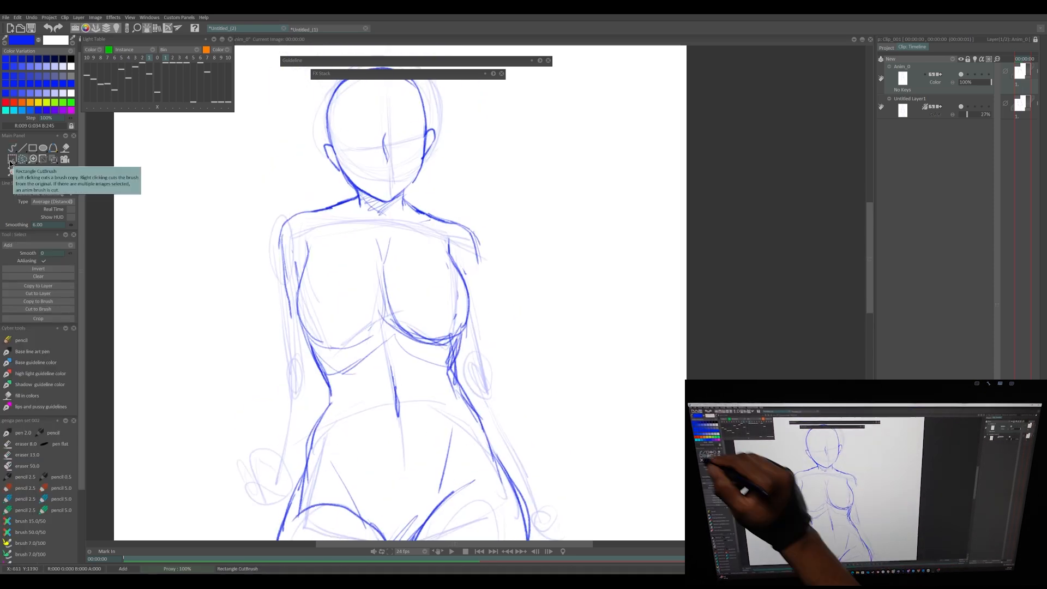
left_click(41, 172)
mouse_move(448, 240)
left_mouse_down()
mouse_move(381, 310)
mouse_move(310, 307)
left_mouse_up()
Step: Redraw the chest contours wider and lower over the ribcage guide
left_click_drag(295, 252, 301, 281)
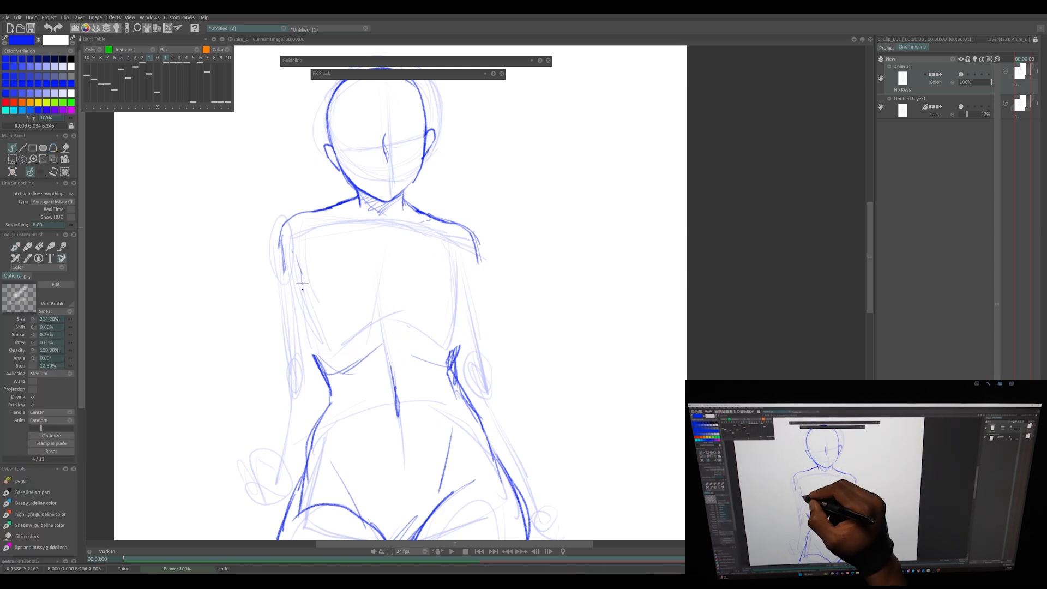
left_click_drag(480, 317, 459, 355)
left_click_drag(452, 253, 461, 354)
left_click_drag(452, 349, 380, 293)
left_click_drag(307, 262, 297, 293)
mouse_move(316, 356)
left_mouse_down()
mouse_move(326, 364)
mouse_move(367, 347)
left_mouse_up()
mouse_move(332, 375)
left_mouse_down()
mouse_move(383, 315)
mouse_move(309, 371)
left_mouse_up()
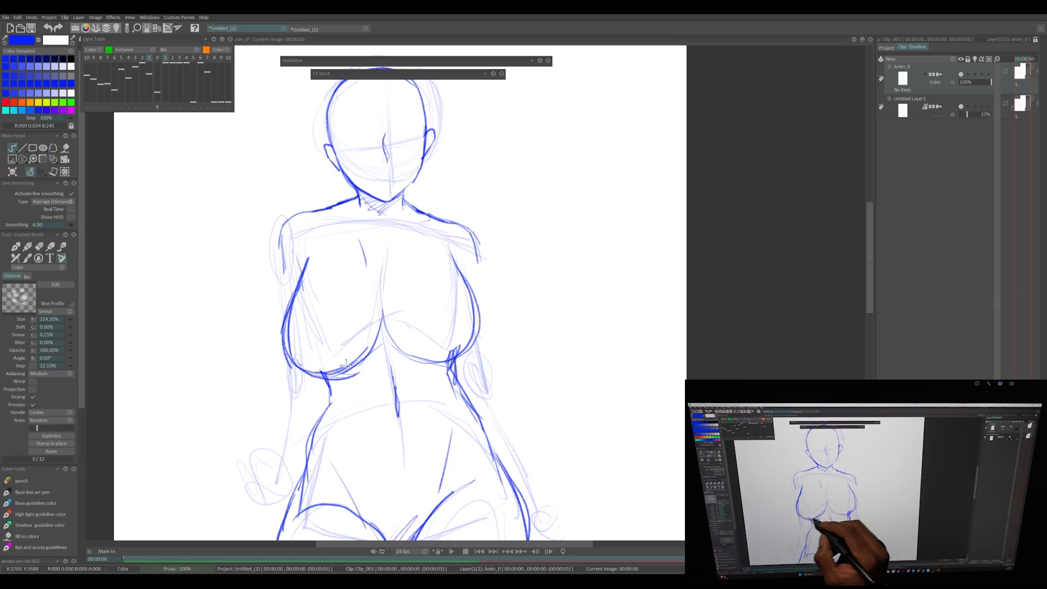
Step: Reinforce the left chest contour and hatch shadows beneath the chest at the torso sides
left_click_drag(298, 293, 286, 358)
left_click_drag(295, 297, 291, 366)
left_click_drag(284, 332, 309, 256)
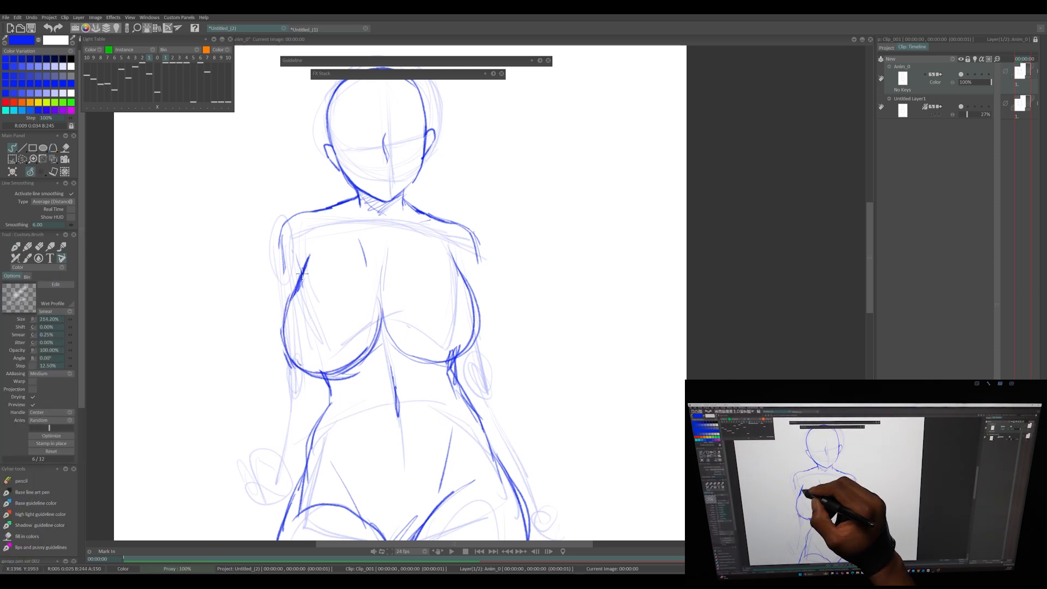
mouse_move(325, 382)
left_mouse_down()
mouse_move(362, 360)
mouse_move(458, 357)
mouse_move(334, 393)
left_mouse_up()
left_click_drag(382, 306, 404, 352)
left_click_drag(492, 389, 486, 329)
Step: Select the head and shoulders freehand, reposition them, scale them to about 107%, and clear the selection
left_click(22, 160)
mouse_move(386, 308)
left_mouse_down()
mouse_move(397, 316)
mouse_move(396, 363)
left_mouse_up()
left_click(53, 159)
scroll(393, 359, "down", 5)
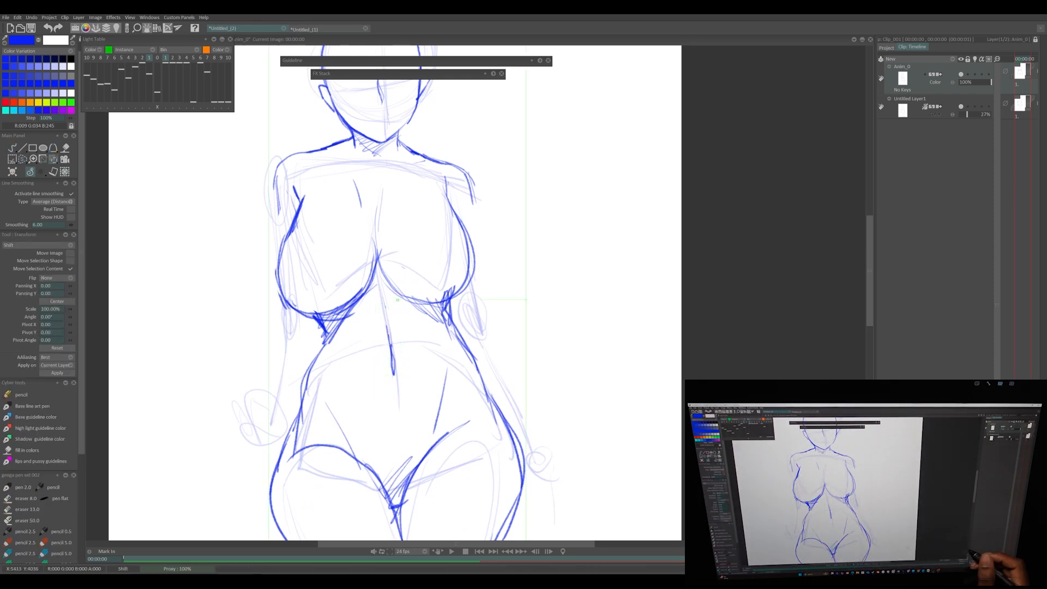
left_click(58, 373)
mouse_move(481, 265)
left_mouse_down()
mouse_move(480, 207)
mouse_move(502, 230)
mouse_move(474, 236)
left_mouse_up()
left_click(54, 159)
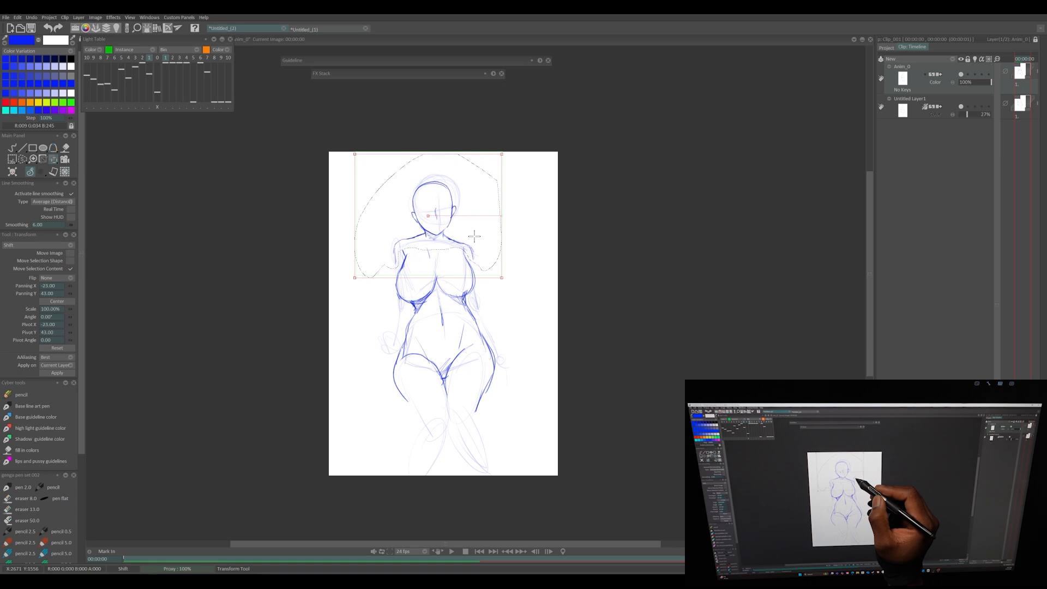
left_click_drag(502, 280, 506, 283)
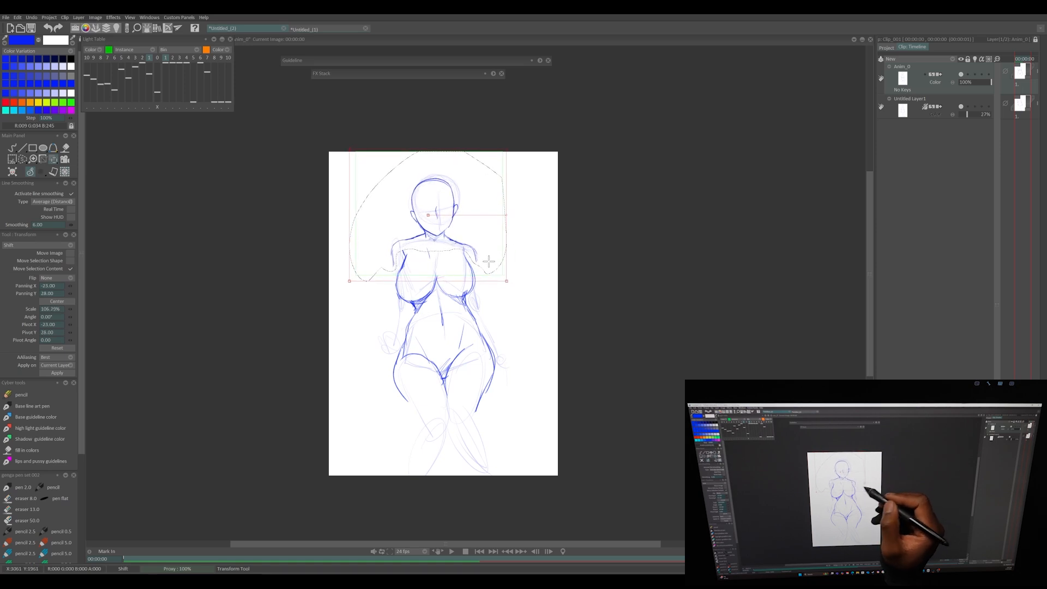
key("ctrl+d")
Step: Select the head freehand, reposition it lower on the neck, scale it to about 97%, and clear the selection
left_click(23, 159)
key("plus")
mouse_move(448, 140)
left_mouse_down()
mouse_move(464, 201)
mouse_move(425, 126)
mouse_move(458, 137)
mouse_move(448, 159)
left_mouse_up()
left_click(53, 159)
key("ctrl+z")
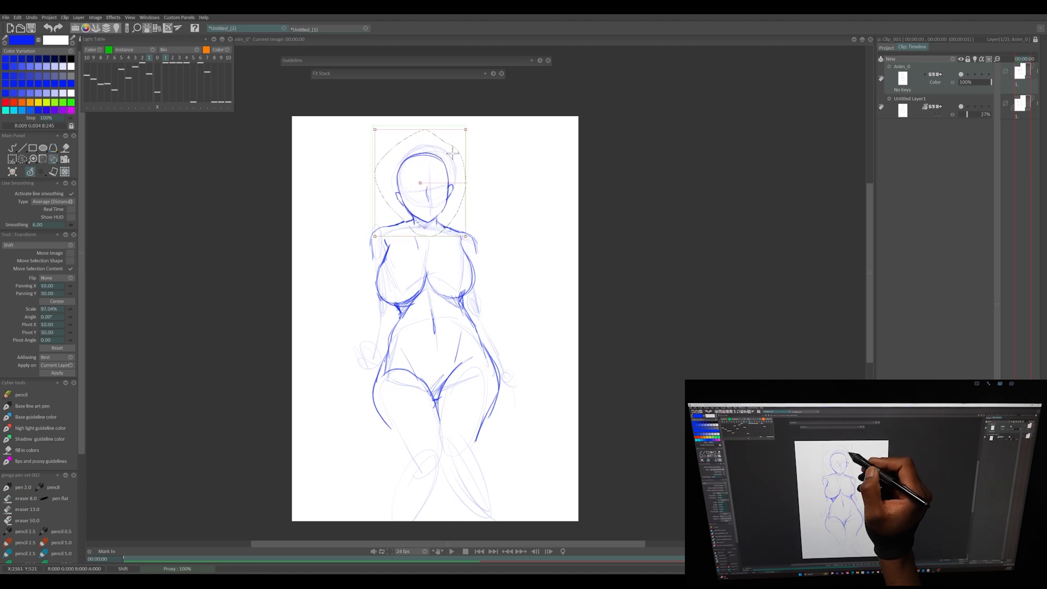
key("ctrl+d")
Step: Draw the outer contours of both arms down from the shoulders and reinforce the shoulder line
left_click(12, 148)
left_click_drag(373, 234, 378, 333)
left_click_drag(378, 318, 372, 362)
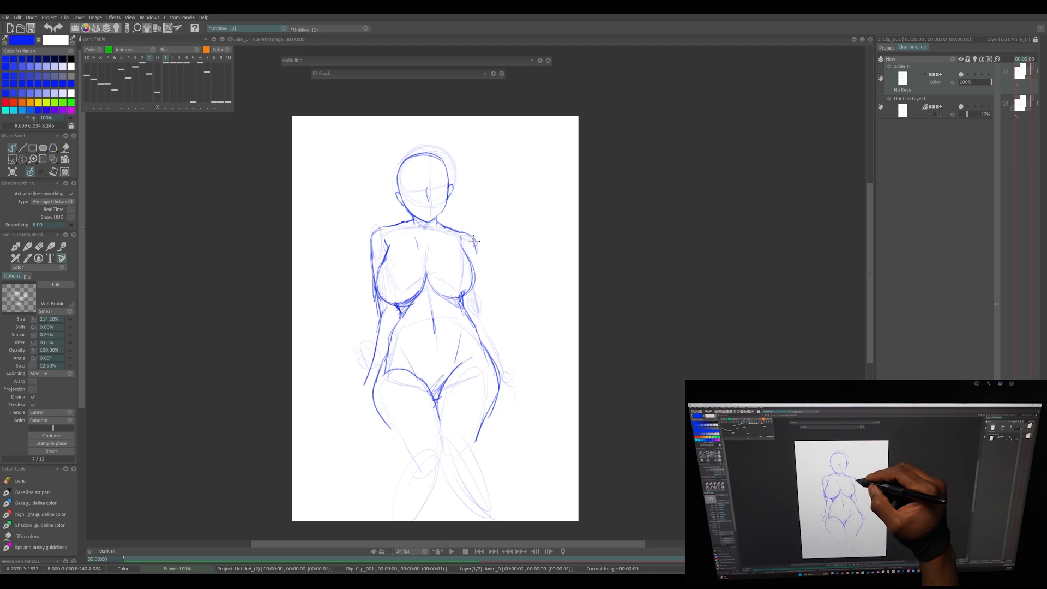
key("e")
key("e")
mouse_move(407, 221)
left_mouse_down()
mouse_move(372, 246)
mouse_move(372, 231)
mouse_move(407, 222)
mouse_move(372, 245)
left_mouse_up()
key("e")
key("e")
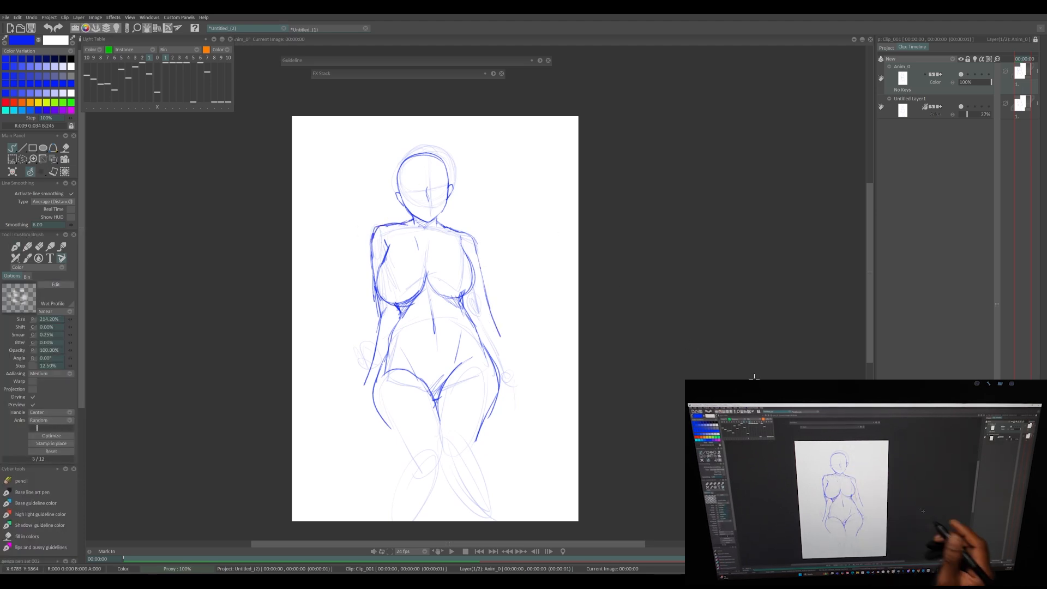
Step: Clean up the shoulder and upper torso lines and reinforce the waist contours on both sides
scroll(475, 295, "up", 1)
left_click_drag(366, 201, 344, 292)
mouse_move(408, 288)
left_mouse_down()
mouse_move(428, 305)
mouse_move(361, 299)
left_mouse_up()
key("e")
key("e")
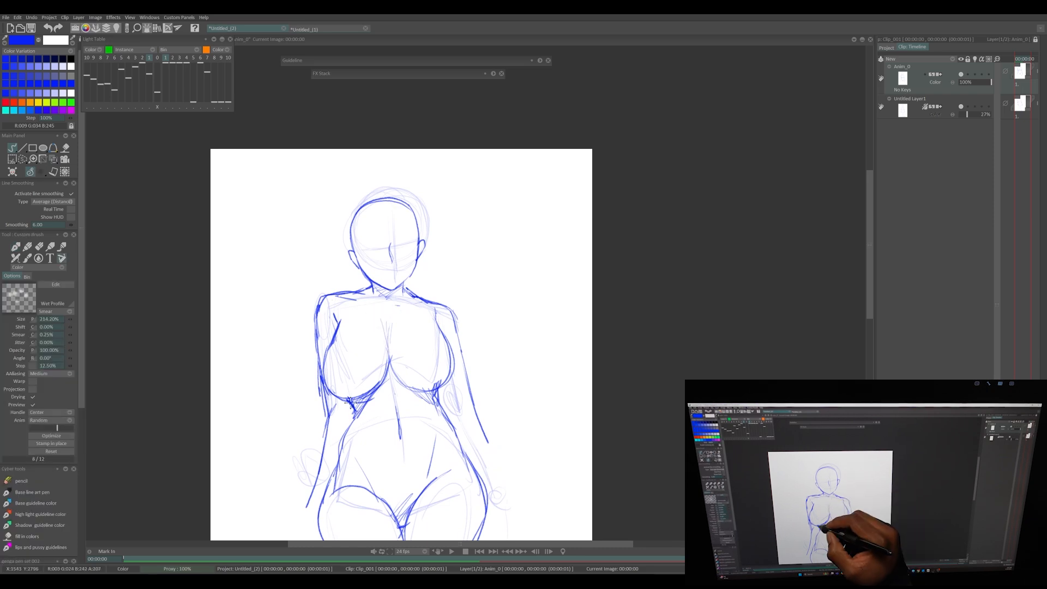
key("e")
mouse_move(330, 494)
left_mouse_down()
mouse_move(340, 475)
mouse_move(309, 515)
left_mouse_up()
key("e")
left_click_drag(338, 454, 311, 512)
left_click_drag(448, 431, 471, 476)
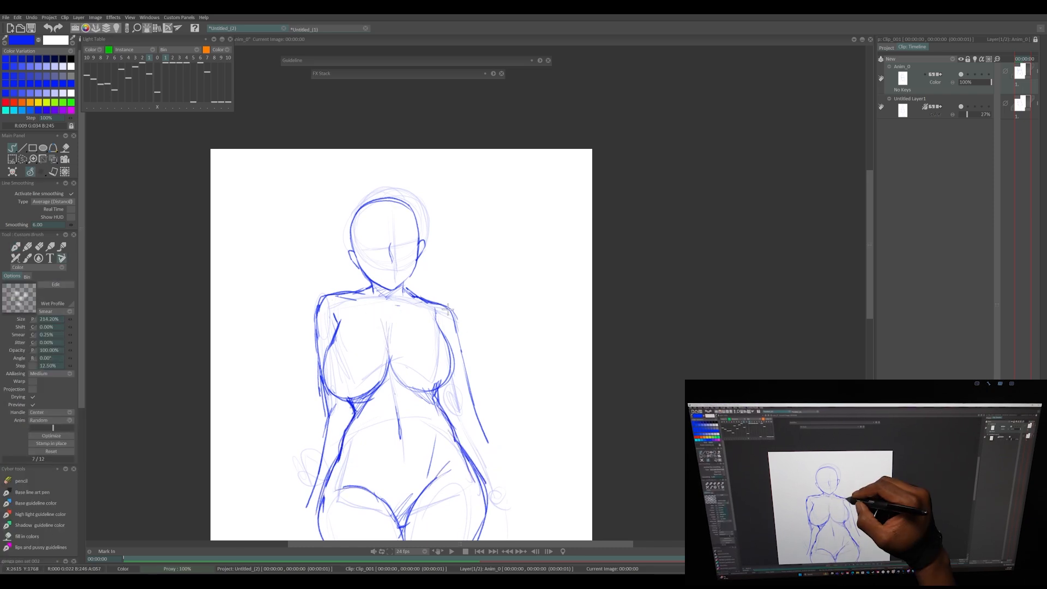
Step: Rework the right arm's contour down to the elbow and mark a short crease across the elbow
key("ctrl+z")
left_click_drag(449, 406, 467, 397)
mouse_move(468, 401)
left_mouse_down()
mouse_move(447, 360)
mouse_move(465, 432)
left_mouse_up()
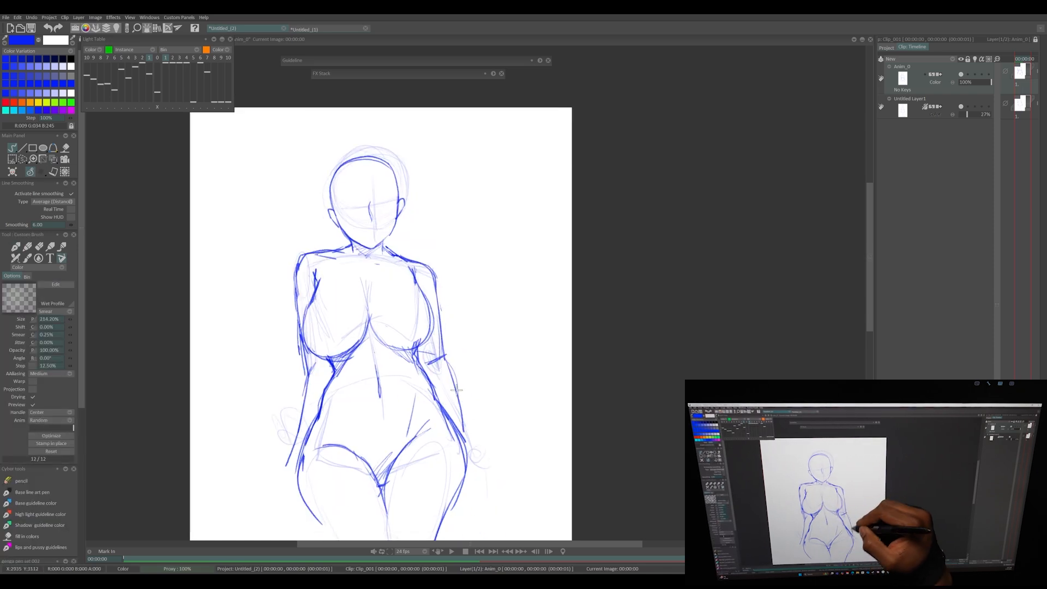
Step: Redraw the left forearm with a rounded hand beside the hip and repair the chest contour next to the arm
key("e")
left_click_drag(305, 333, 294, 451)
key("e")
left_click_drag(298, 299, 303, 349)
left_click_drag(311, 352, 305, 353)
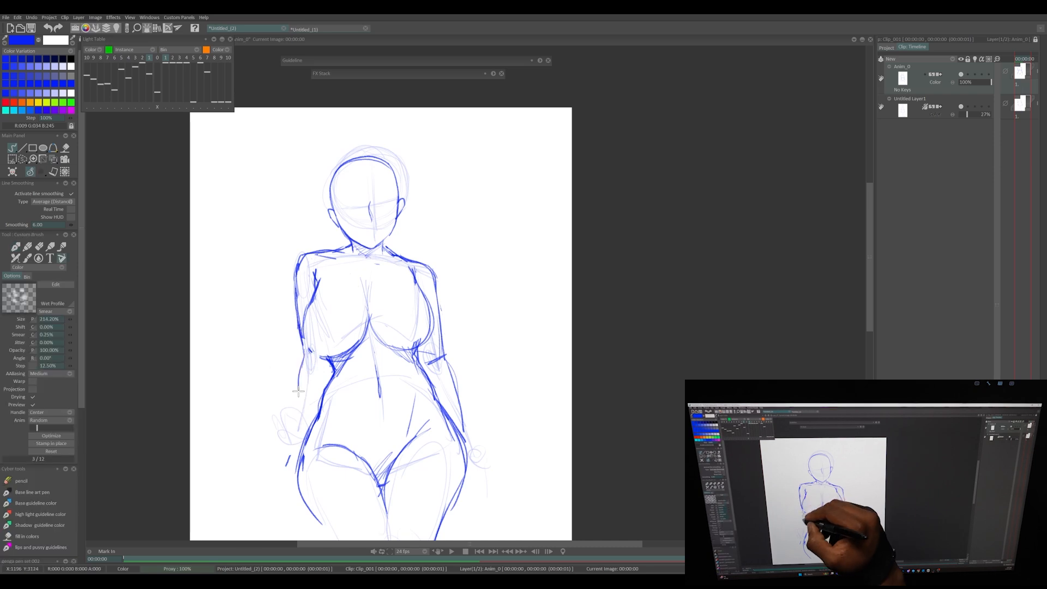
left_click_drag(305, 412, 302, 442)
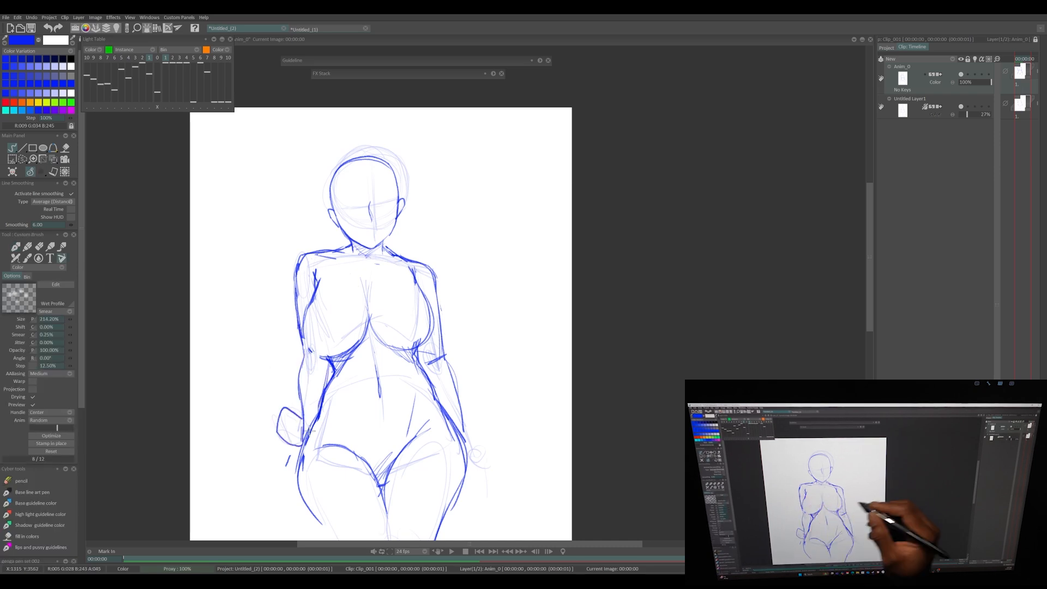
left_click_drag(303, 310, 321, 360)
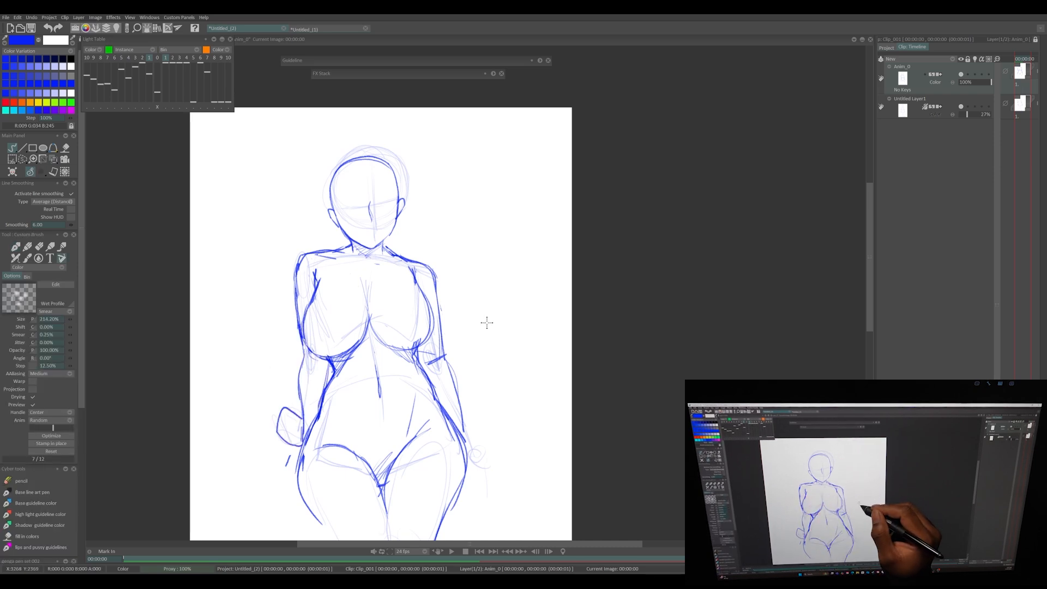
Step: Redraw the right forearm angled outward from the elbow and sketch its hand with pointed fingers beside the hip
key("e")
key("e")
mouse_move(420, 346)
left_mouse_down()
mouse_move(428, 371)
mouse_move(449, 355)
left_mouse_up()
left_click_drag(448, 355, 472, 409)
mouse_move(436, 376)
left_mouse_down()
mouse_move(487, 439)
mouse_move(453, 407)
mouse_move(474, 440)
left_mouse_up()
left_click_drag(444, 352, 484, 428)
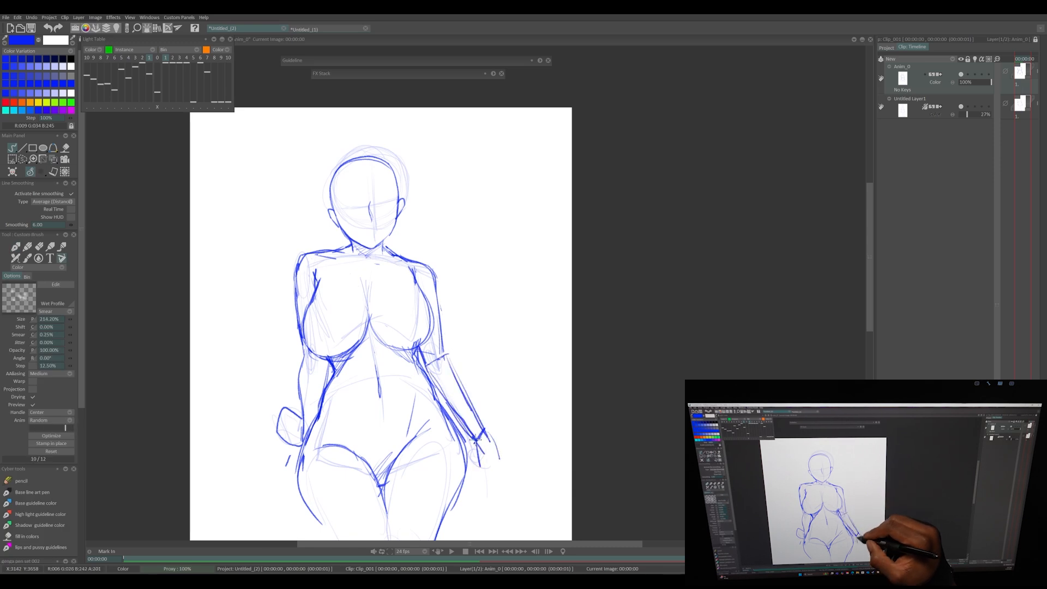
left_click_drag(507, 472, 515, 483)
Step: Erase the drawn head outline, ears and face line down to the neck, keeping the faint circular guide
key("e")
mouse_move(328, 227)
left_mouse_down()
mouse_move(349, 191)
mouse_move(360, 248)
left_mouse_up()
left_click_drag(332, 185, 374, 178)
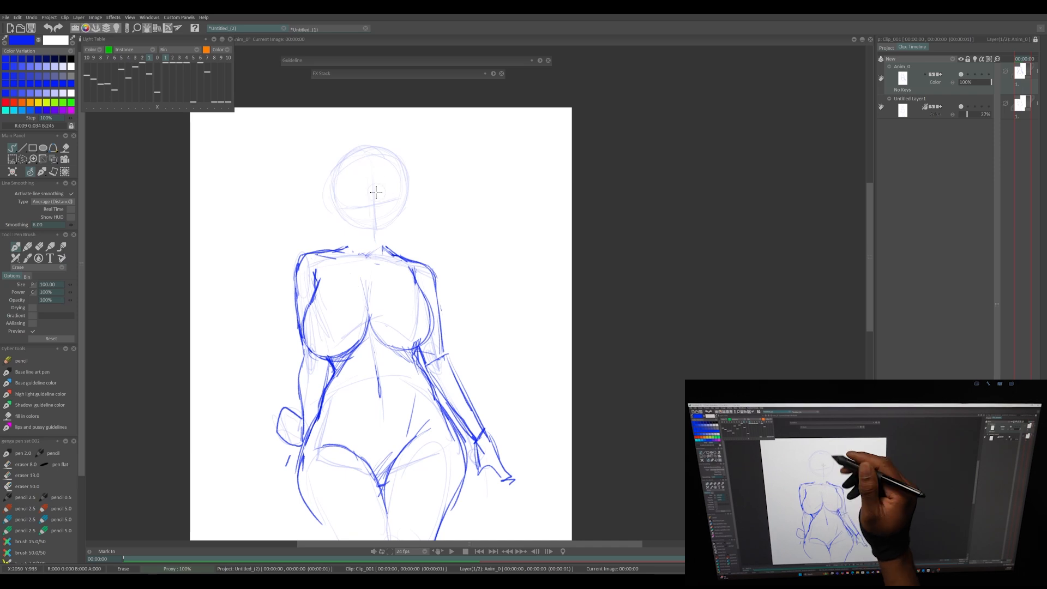
Step: Try a new head outline around the circular guide, with an ear and jawline on the left side
key("e")
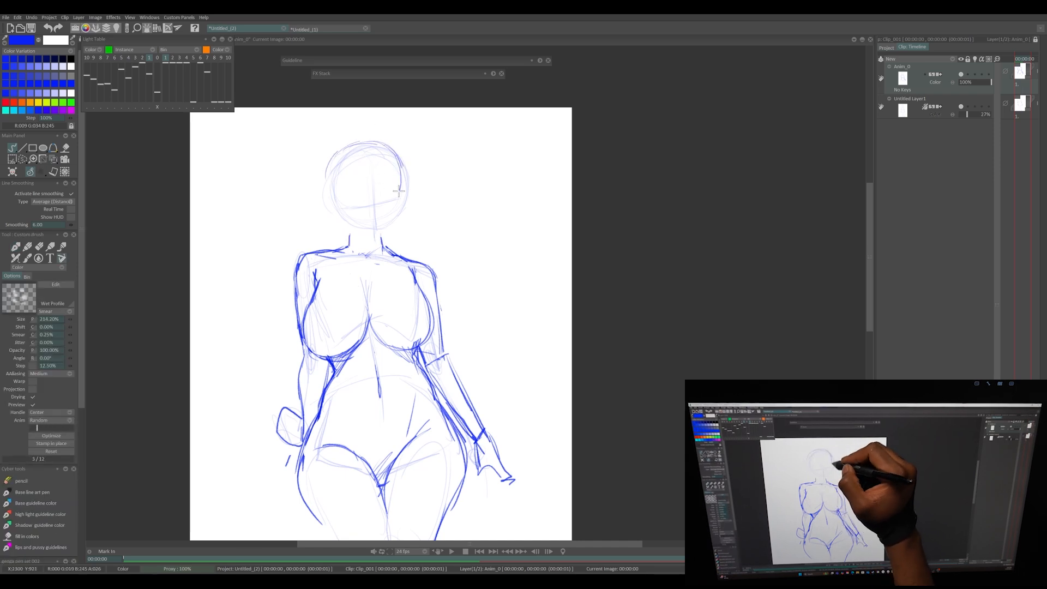
scroll(344, 228, "down", 3)
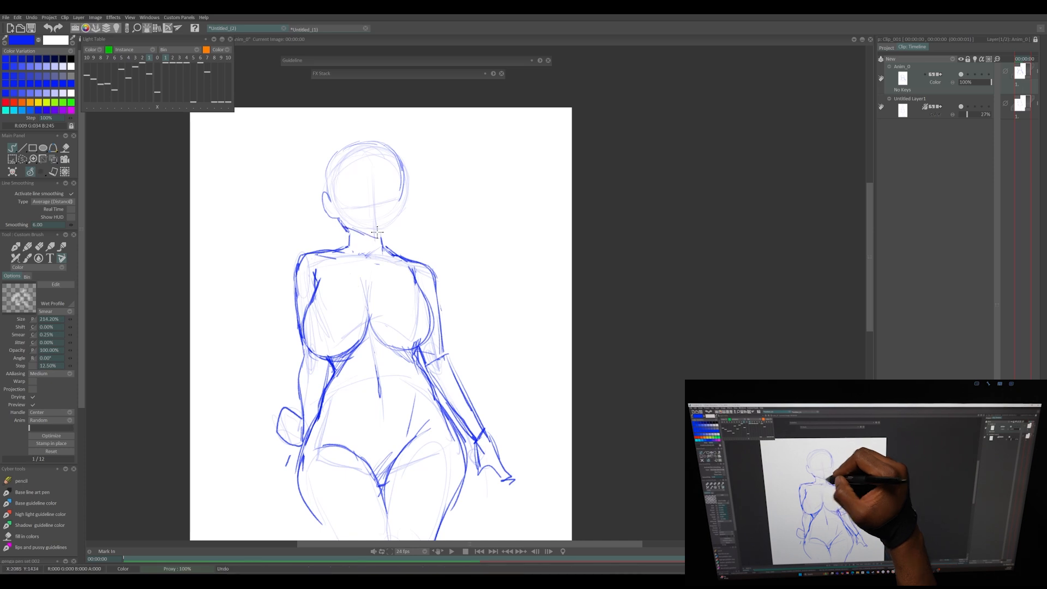
scroll(429, 262, "up", 5)
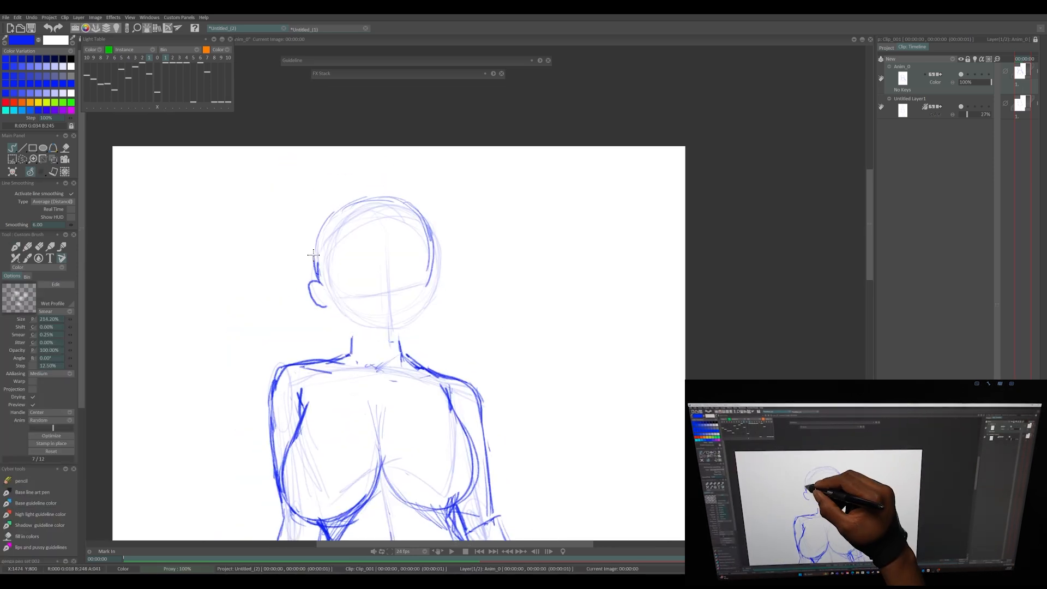
left_click_drag(337, 209, 434, 238)
mouse_move(336, 209)
left_mouse_down()
mouse_move(328, 214)
mouse_move(431, 223)
mouse_move(431, 278)
left_mouse_up()
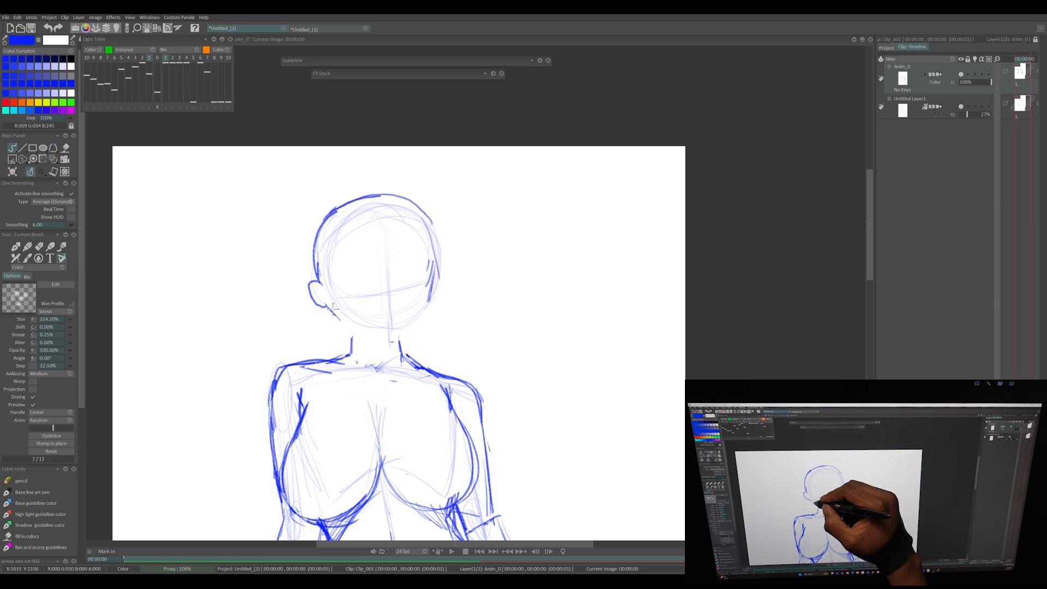
mouse_move(311, 287)
left_mouse_down()
mouse_move(334, 316)
mouse_move(330, 300)
left_mouse_up()
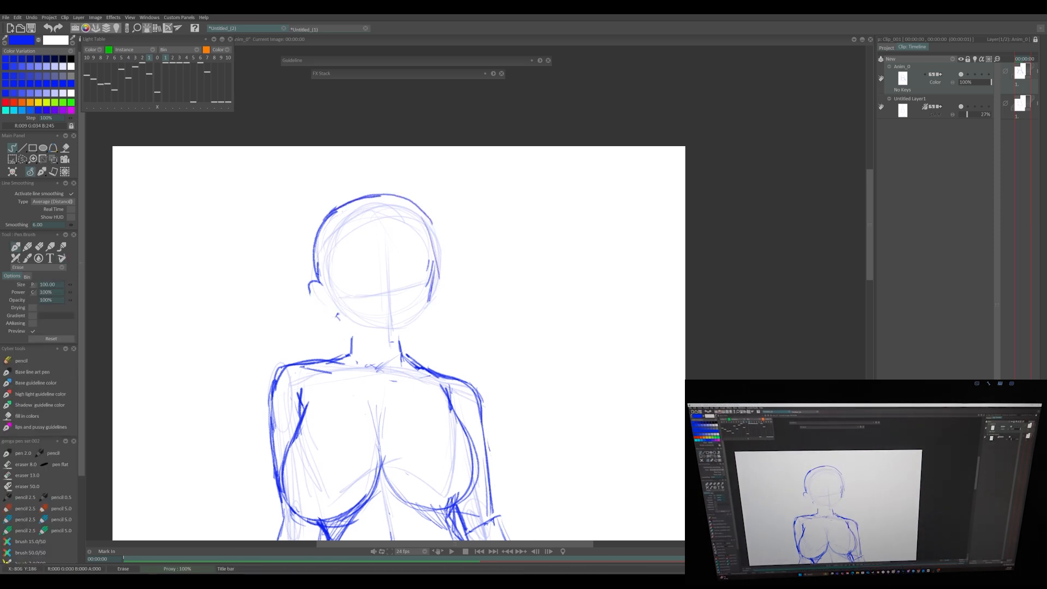
left_click(313, 270)
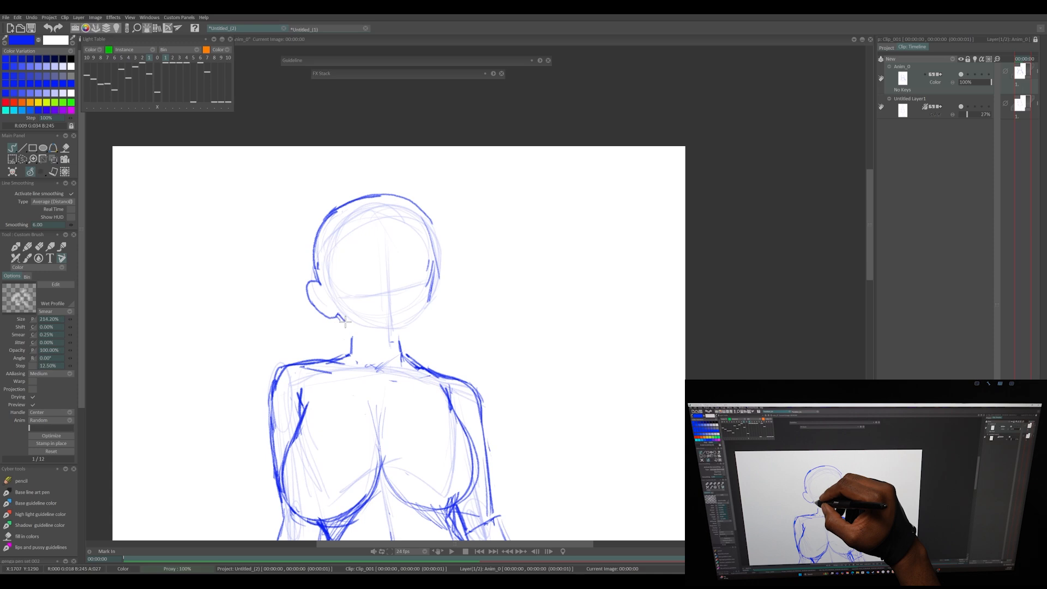
left_click_drag(350, 332, 391, 351)
left_click(823, 551)
left_click(823, 551)
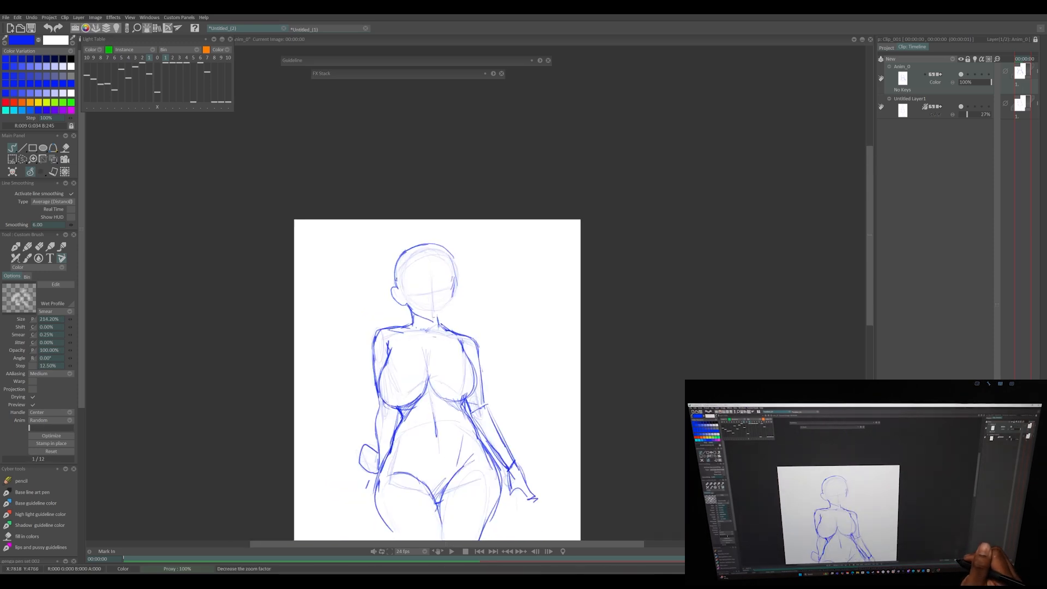
Step: Sketch face guides inside the head circle: a vertical centre line, an eye line and lines tapering to the chin
left_click(833, 551)
mouse_move(314, 250)
left_mouse_down()
mouse_move(375, 343)
mouse_move(427, 251)
left_mouse_up()
mouse_move(312, 233)
left_mouse_down()
mouse_move(350, 198)
mouse_move(305, 255)
mouse_move(393, 267)
mouse_move(361, 274)
mouse_move(426, 267)
left_mouse_up()
left_click_drag(406, 282, 376, 334)
left_click_drag(340, 288, 378, 343)
left_click_drag(371, 209, 376, 324)
left_click_drag(374, 252, 378, 344)
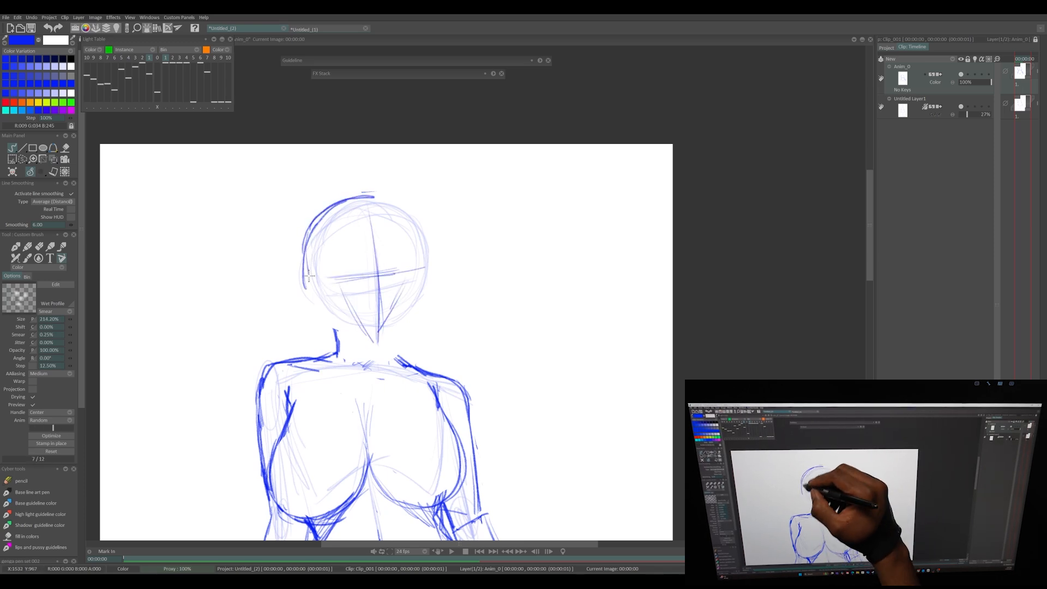
Step: Draw the left ear and jaw edge and close the skull outline down the right side of the face
left_click_drag(308, 279, 323, 309)
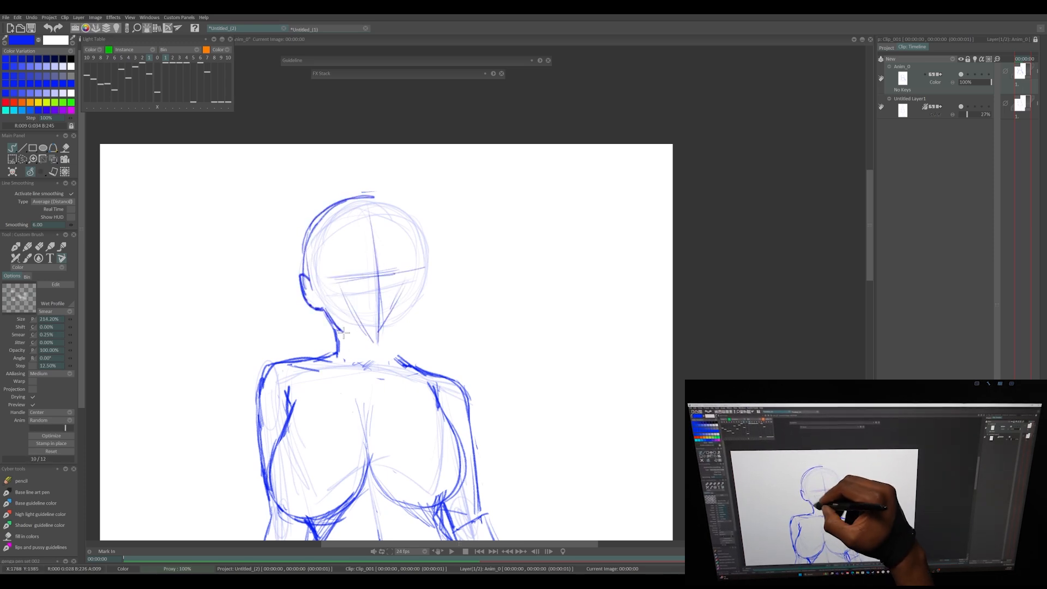
key("ctrl+z")
key("ctrl+z")
key("ctrl+z")
key("ctrl+z")
key("ctrl+z")
mouse_move(373, 195)
left_mouse_down()
mouse_move(420, 253)
mouse_move(409, 224)
mouse_move(417, 273)
left_mouse_up()
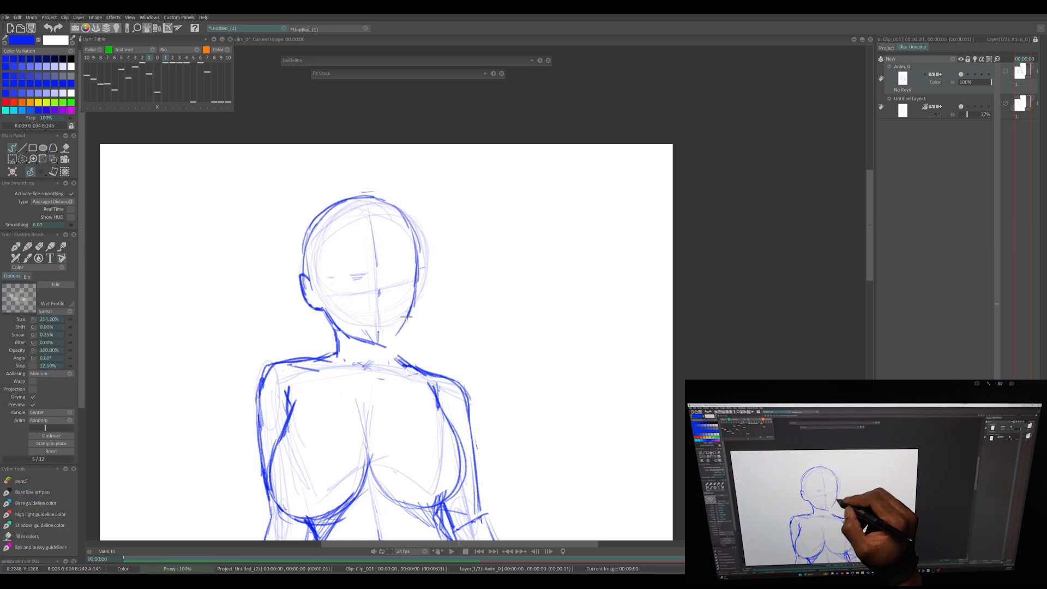
Step: Rework the left ear and jawline, clear the leftover eye line, and hatch a shadow under the chin
key("ctrl+z")
key("ctrl+z")
key("ctrl+z")
key("ctrl+z")
mouse_move(309, 282)
left_mouse_down()
mouse_move(336, 348)
mouse_move(327, 314)
mouse_move(340, 348)
mouse_move(390, 339)
mouse_move(359, 335)
mouse_move(385, 340)
left_mouse_up()
key("e")
key("e")
left_click_drag(308, 272, 314, 224)
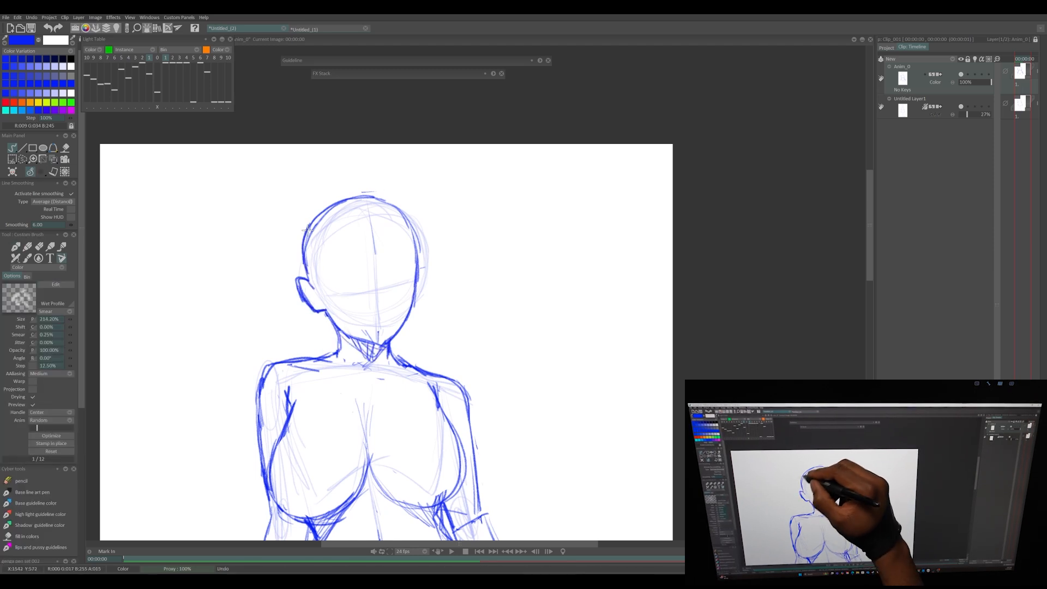
left_click(818, 552)
left_click(818, 552)
left_click(818, 552)
left_click(828, 551)
left_click(828, 552)
key("s")
mouse_move(437, 267)
left_mouse_down()
mouse_move(441, 312)
mouse_move(339, 218)
mouse_move(411, 202)
left_mouse_up()
key("ctrl+t")
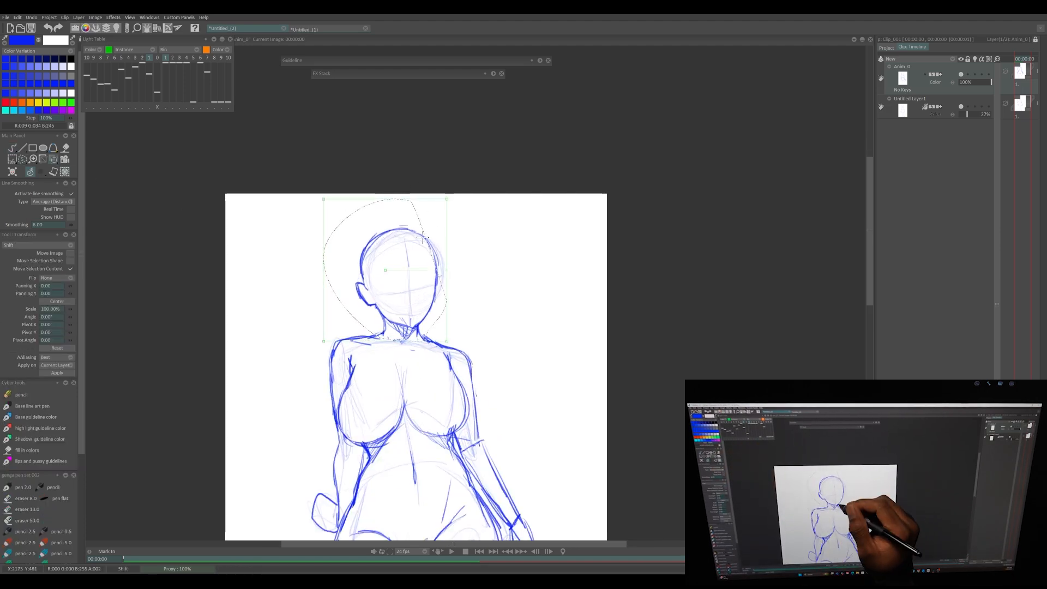
key("ctrl+d")
Step: Select the whole head freehand, scale it to about 93%, settle it on the neck, and clear the selection
left_click(22, 159)
left_click_drag(455, 249, 433, 333)
key("ctrl+t")
mouse_move(474, 205)
left_mouse_down()
mouse_move(455, 246)
mouse_move(470, 215)
left_mouse_up()
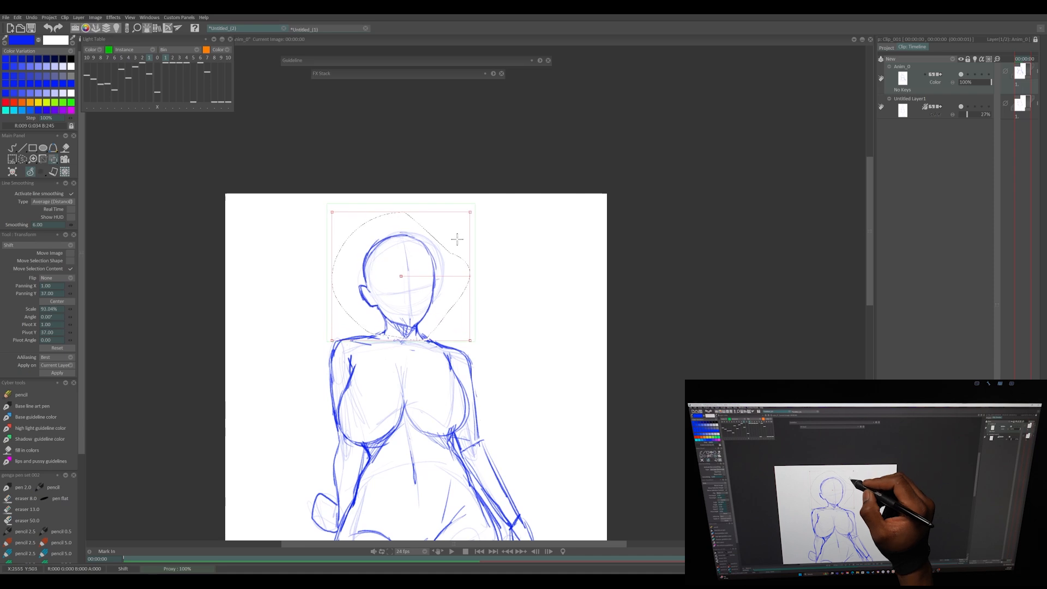
key("Return")
key("ctrl+d")
Step: Save the project as sketch1 in a new folder named sketches inside the Pinups folder
left_click(6, 18)
left_click(36, 92)
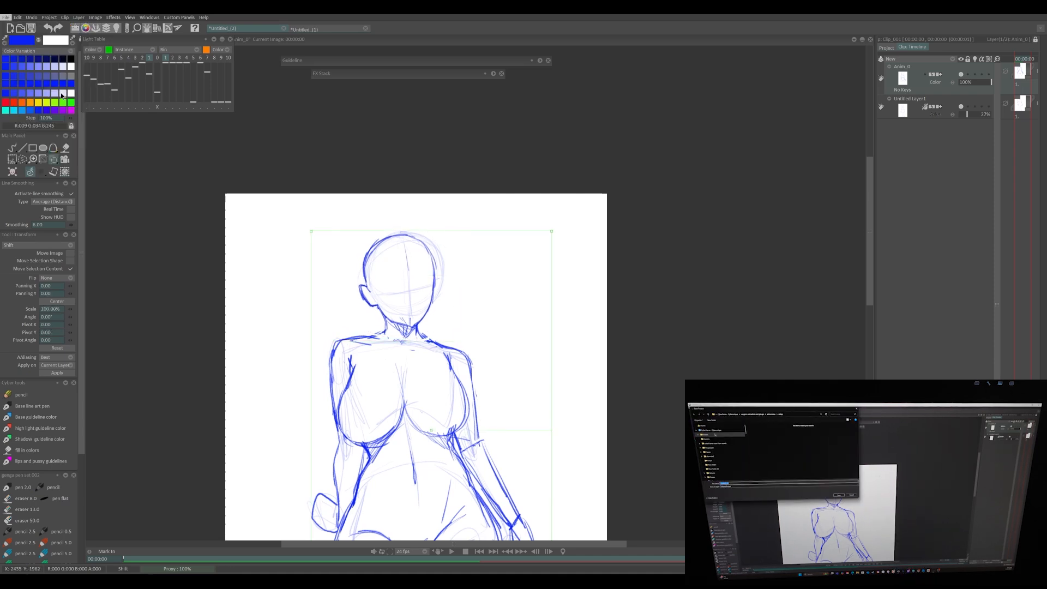
left_click(50, 185)
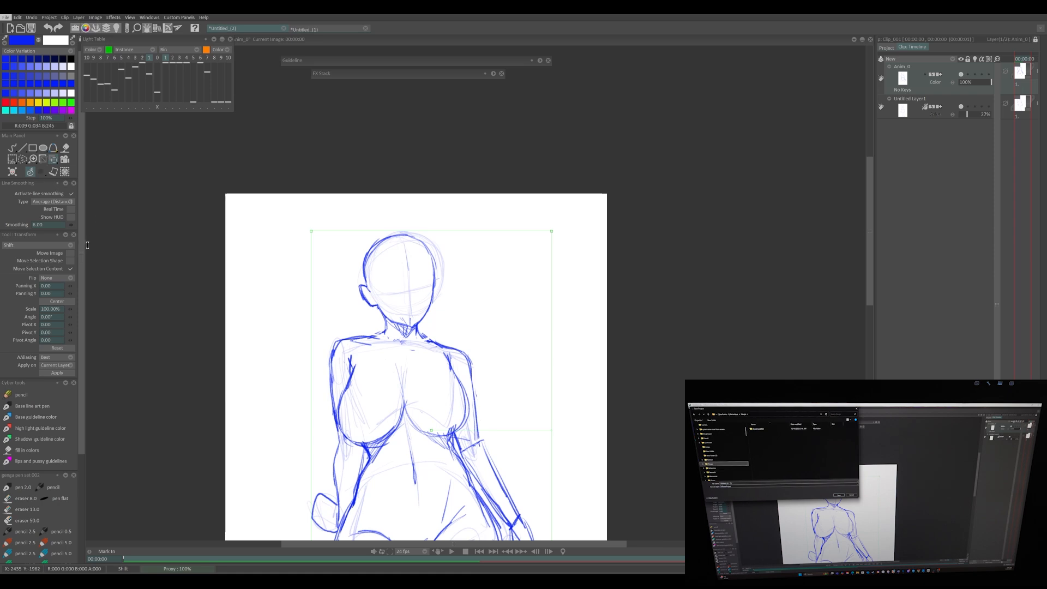
right_click(208, 127)
mouse_move(221, 198)
left_click(305, 201)
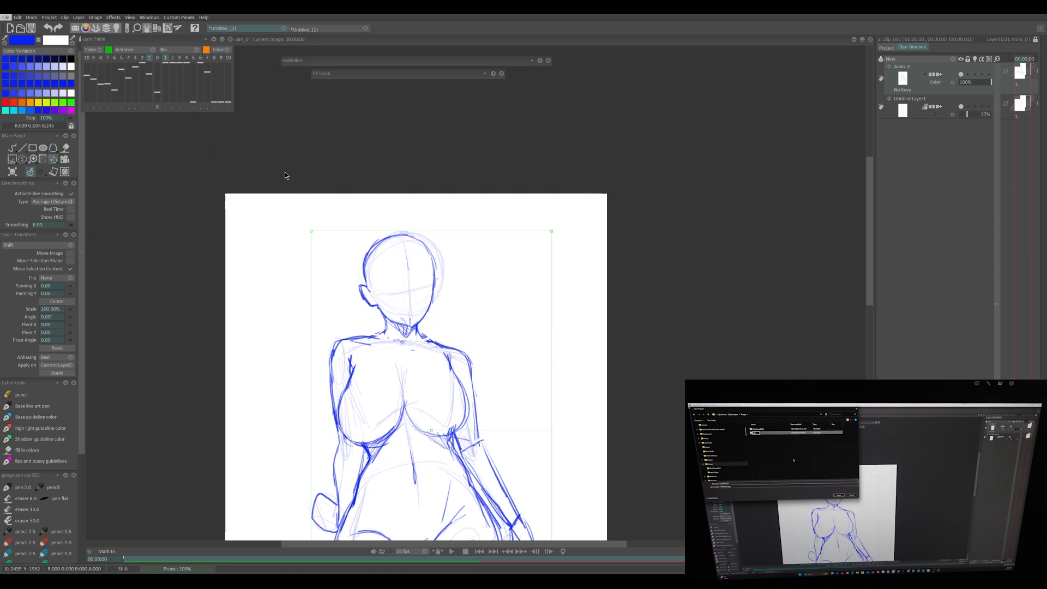
key("Return")
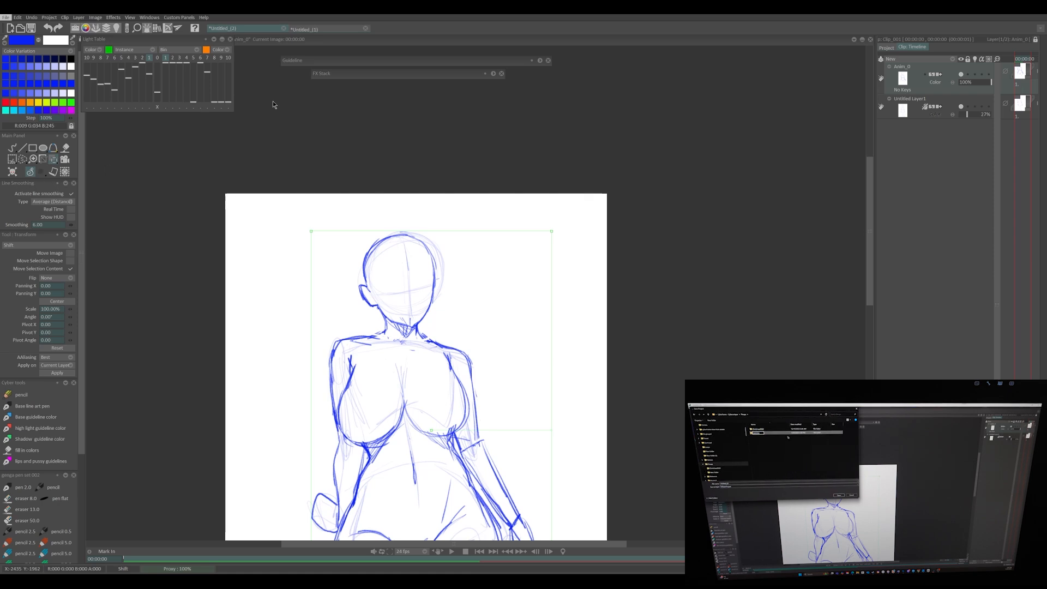
double_click(172, 92)
left_click(118, 245)
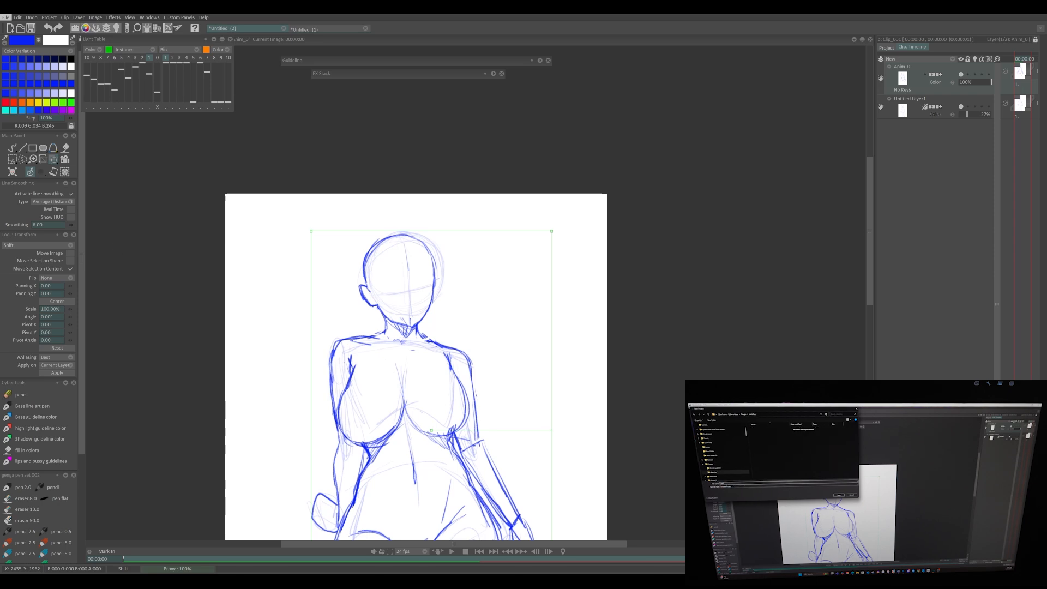
left_click(412, 294)
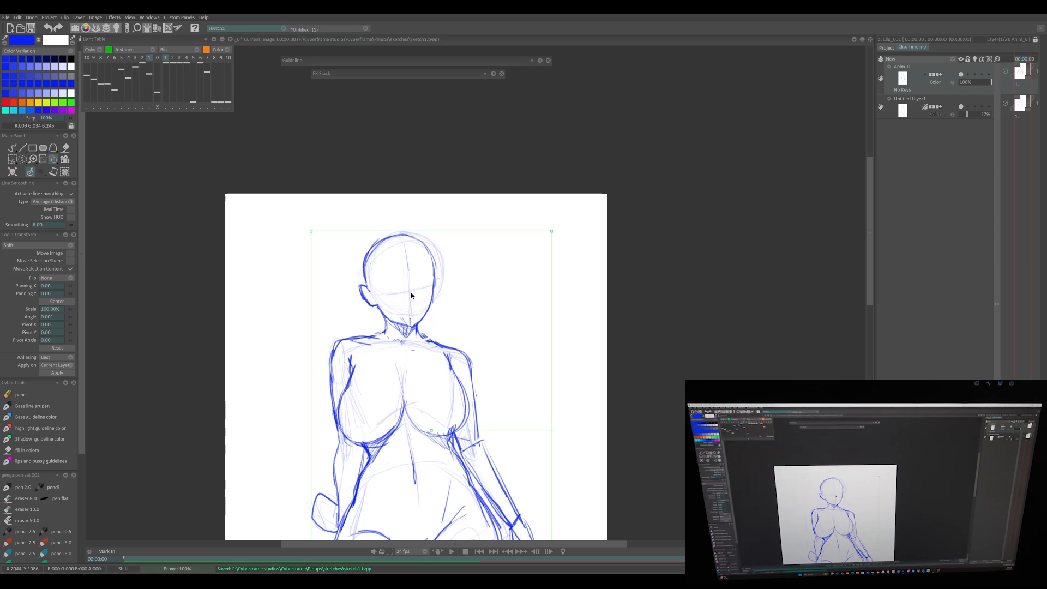
Step: Select the chest contours freehand, enlarge them slightly, and clear the selection
left_click(22, 159)
left_click_drag(437, 390, 430, 356)
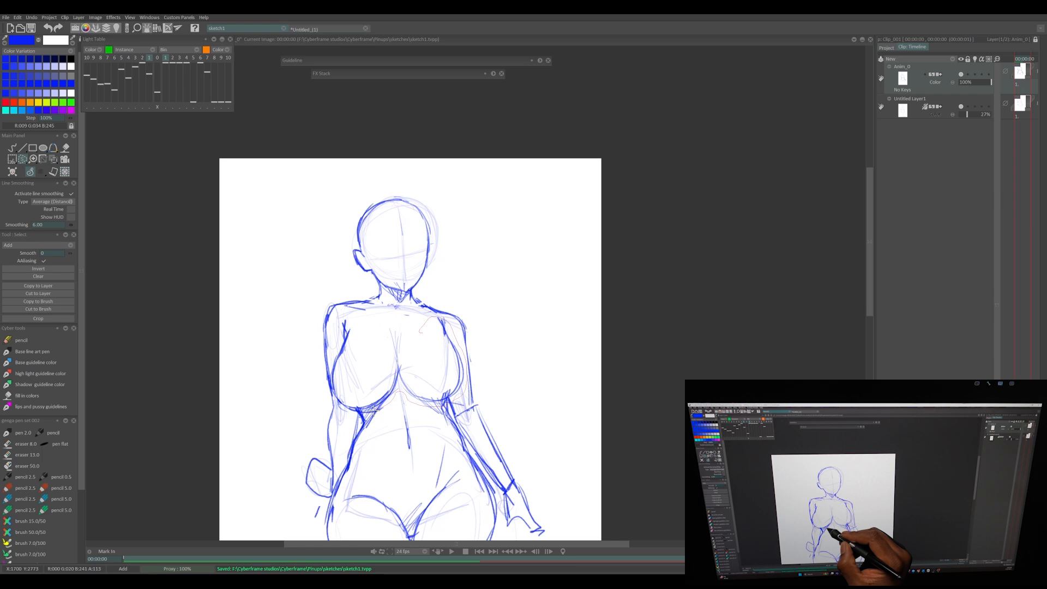
key("ctrl+t")
left_click_drag(467, 314, 473, 311)
left_click_drag(451, 352, 452, 357)
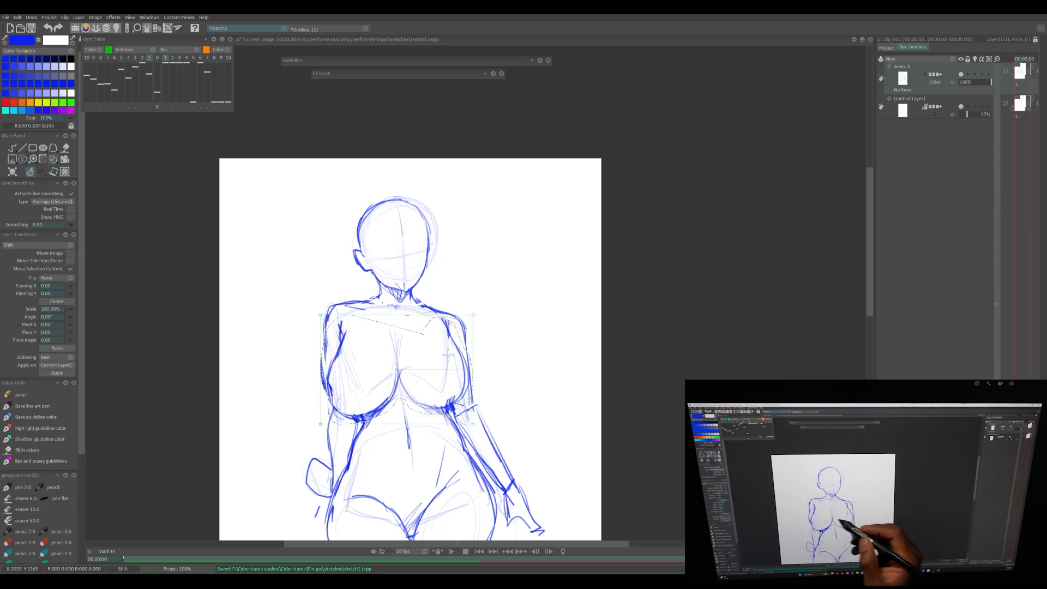
key("ctrl+d")
Step: Clean up the chest's outer contours and redraw the armpit creases, and flip the view horizontally
key("b")
key("e")
key("w")
left_click_drag(323, 379, 335, 393)
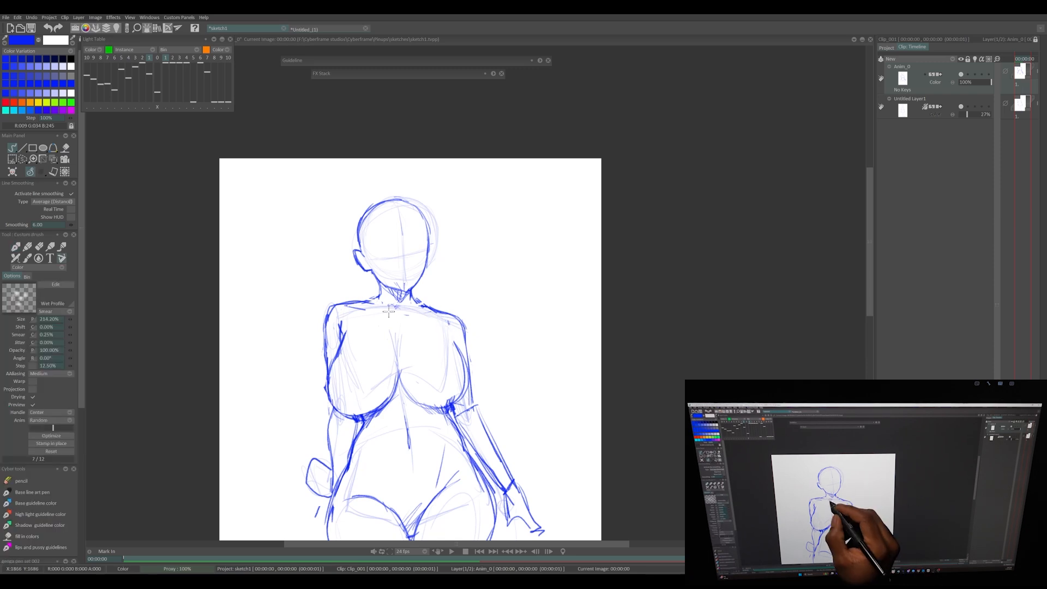
left_click_drag(447, 330, 446, 336)
key("e")
left_click_drag(346, 323, 345, 337)
key("w")
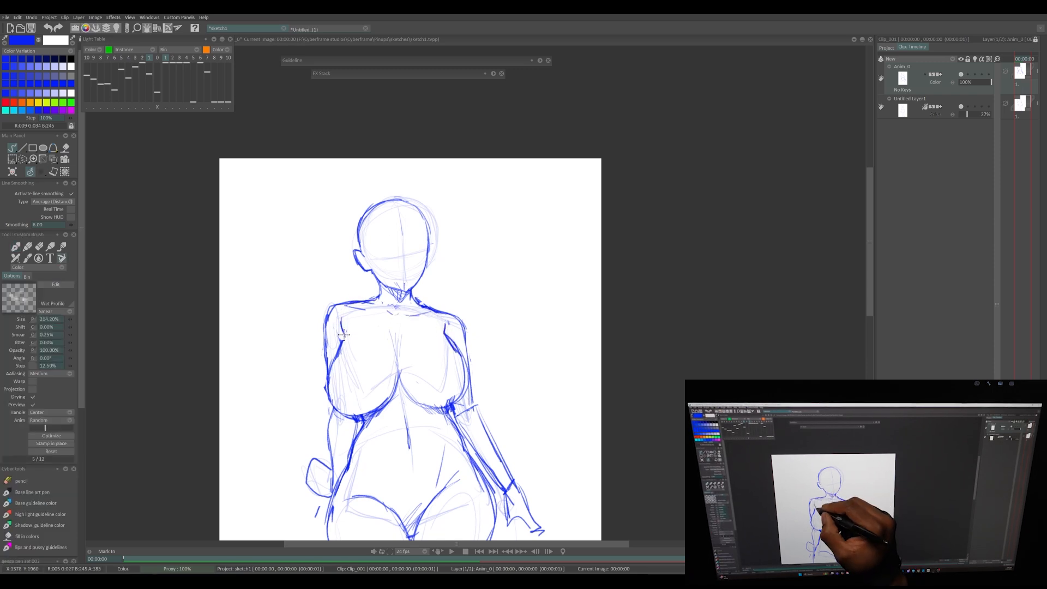
key("x")
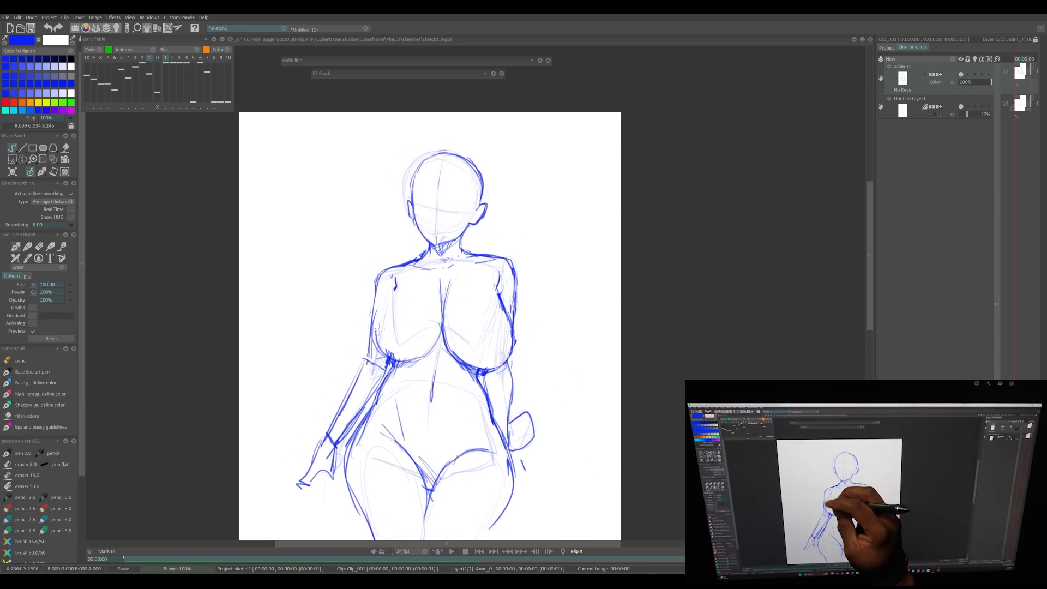
Step: Erase the stray armpit and inner-arm strokes and redraw the outer and lower chest contours on both sides
left_click_drag(392, 284, 372, 350)
key("e")
left_click_drag(376, 304, 392, 280)
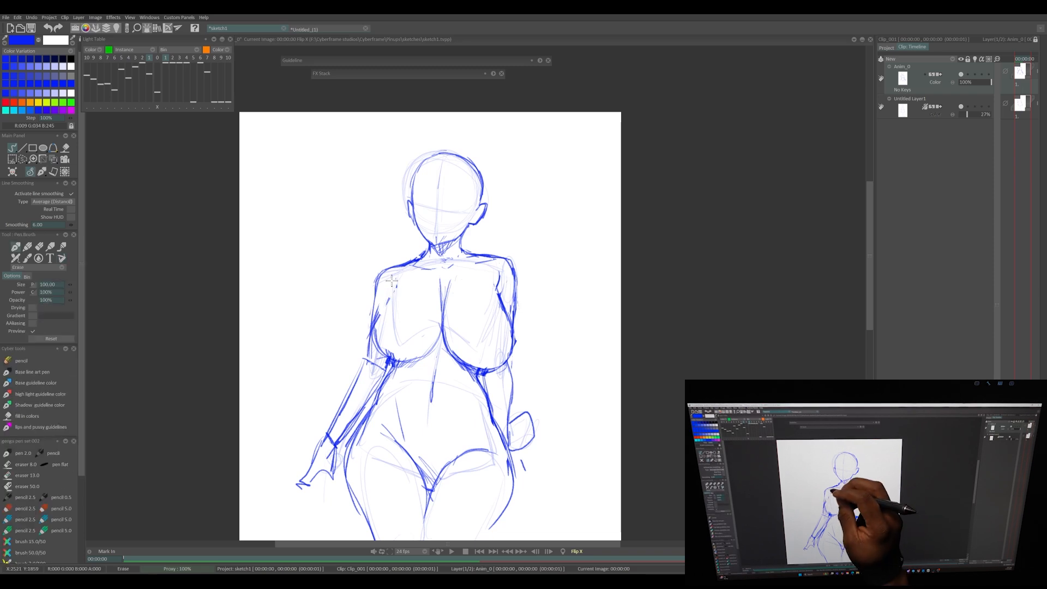
key("e")
key("e")
left_click_drag(377, 332, 411, 365)
key("e")
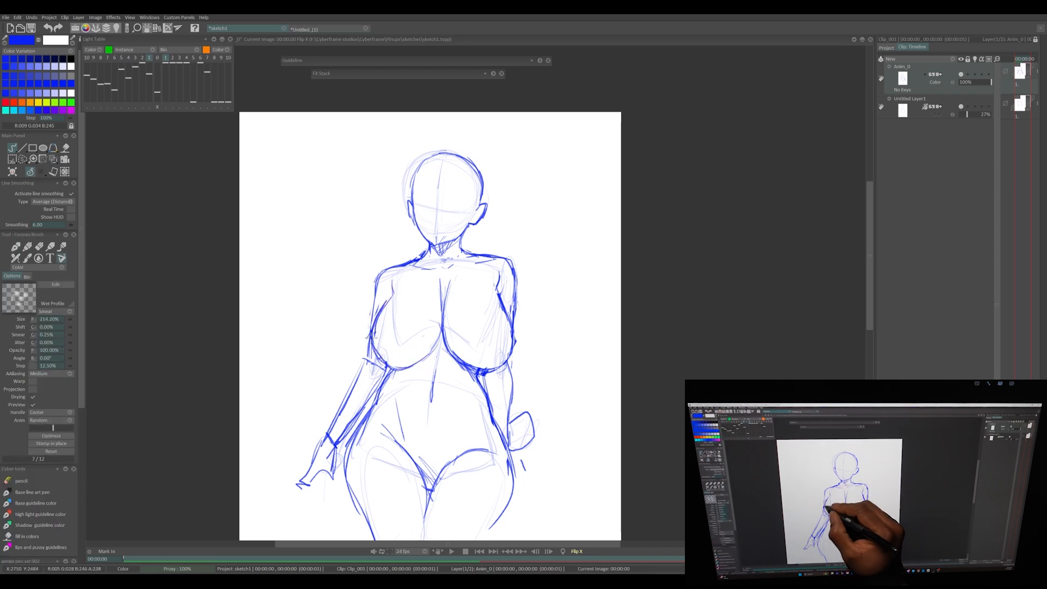
key("e")
mouse_move(513, 303)
left_mouse_down()
mouse_move(514, 333)
mouse_move(502, 328)
mouse_move(503, 299)
left_mouse_up()
key("e")
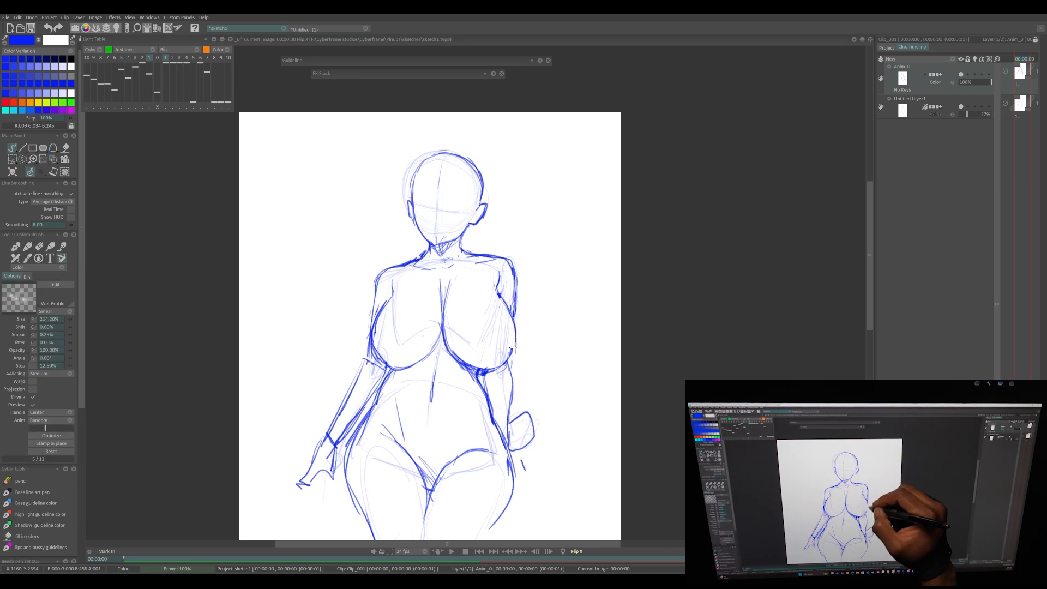
key("e")
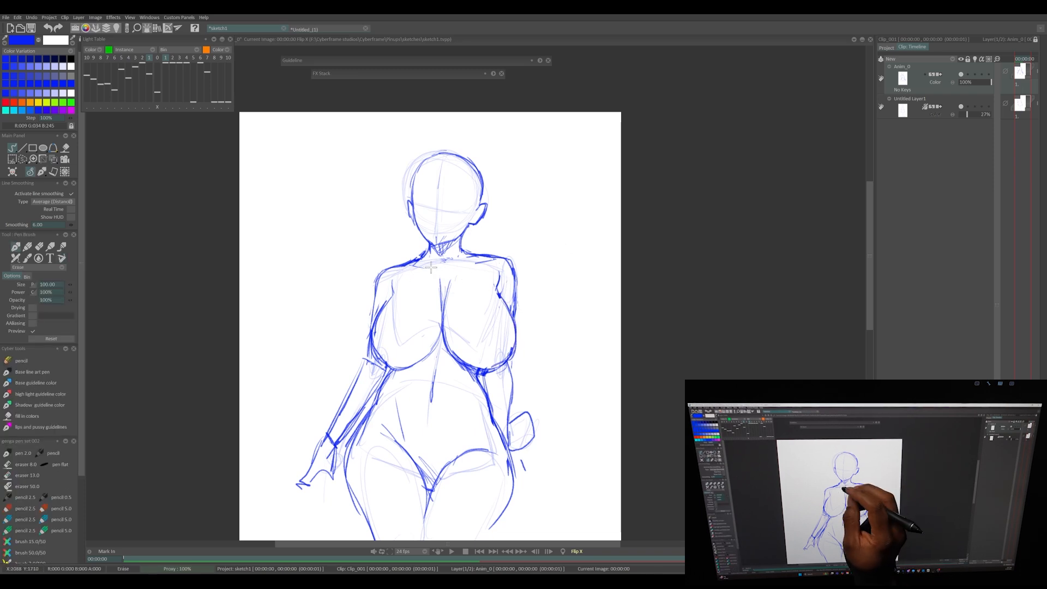
Step: Reinforce the shoulder slopes on both sides of the neck and sketch the fingers of the outstretched hand
key("e")
left_click_drag(385, 268, 427, 251)
left_click_drag(507, 256, 462, 249)
mouse_move(382, 330)
left_mouse_down()
mouse_move(393, 367)
mouse_move(376, 372)
mouse_move(395, 288)
left_mouse_up()
left_click_drag(543, 401, 587, 332)
mouse_move(355, 401)
left_mouse_down()
mouse_move(324, 418)
mouse_move(331, 430)
left_mouse_up()
left_click_drag(376, 398, 380, 421)
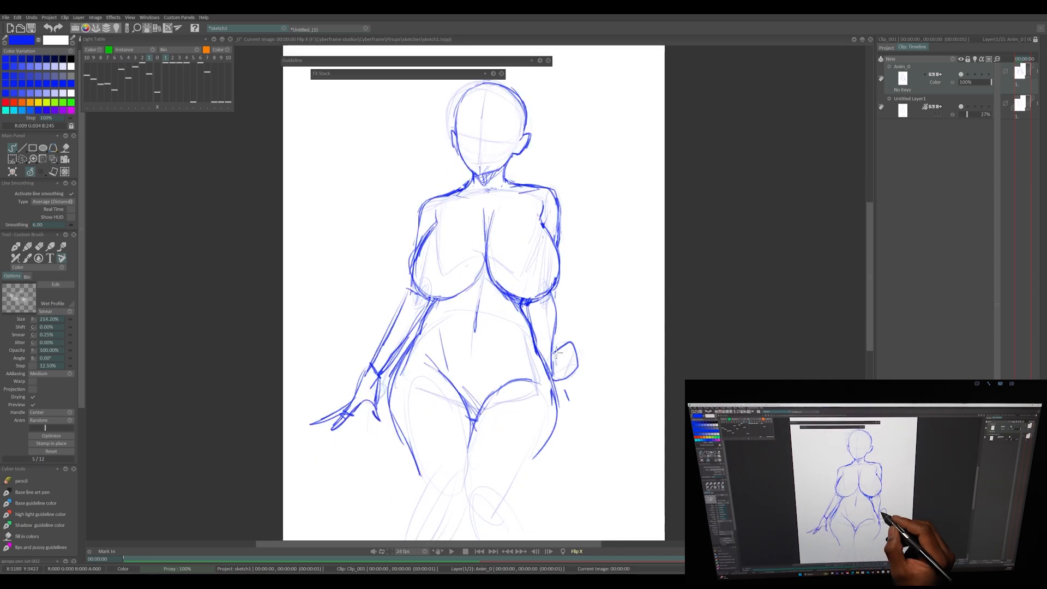
Step: Replace the oval hand beside the hip with a longer arm, a narrow wrist and a blocky hand
left_click_drag(570, 344, 564, 376)
left_click_drag(556, 305, 554, 376)
left_click_drag(562, 202, 564, 289)
mouse_move(564, 286)
left_mouse_down()
mouse_move(543, 298)
mouse_move(560, 359)
mouse_move(561, 286)
mouse_move(572, 363)
left_mouse_up()
left_click_drag(561, 357, 577, 387)
mouse_move(573, 361)
left_mouse_down()
mouse_move(588, 378)
mouse_move(575, 389)
left_mouse_up()
mouse_move(586, 354)
left_mouse_down()
mouse_move(586, 407)
mouse_move(581, 386)
left_mouse_up()
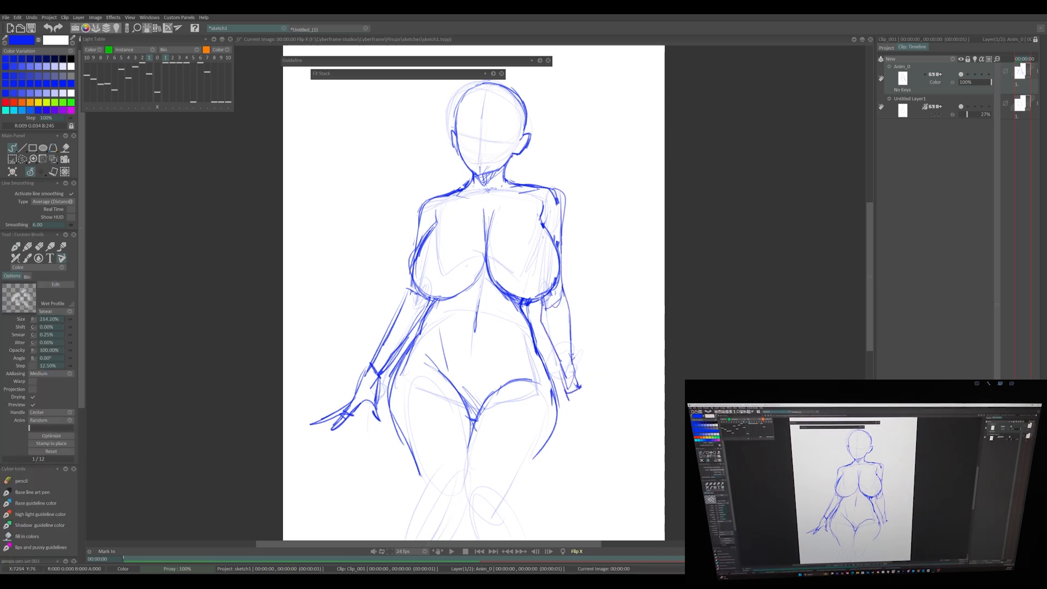
left_click_drag(571, 364, 604, 374)
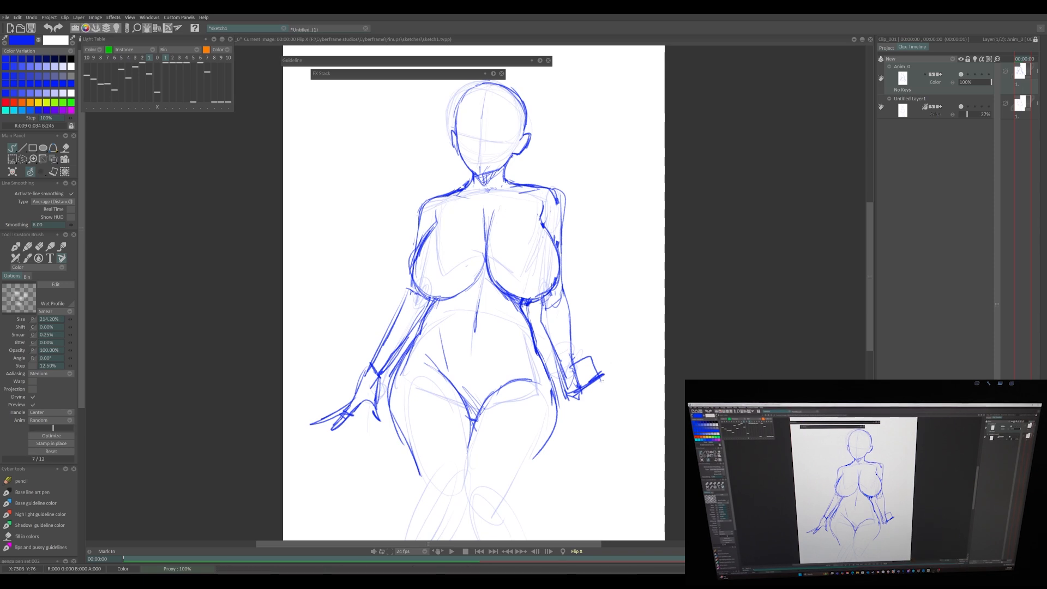
Step: Sketch the top and side edges of a box-shaped seat behind the figure at hip height
mouse_move(310, 423)
left_mouse_down()
mouse_move(352, 362)
mouse_move(530, 334)
mouse_move(341, 344)
mouse_move(598, 335)
left_mouse_up()
scroll(360, 464, "down", 2)
left_click_drag(355, 316, 306, 429)
left_click_drag(307, 435, 410, 439)
left_click_drag(521, 436, 612, 427)
mouse_move(587, 309)
left_mouse_down()
mouse_move(620, 316)
mouse_move(633, 445)
left_mouse_up()
Step: Sketch the gap between the knees and the rough contours of both lower legs
scroll(545, 409, "down", 2)
left_click_drag(464, 384, 461, 443)
mouse_move(458, 436)
left_mouse_down()
mouse_move(505, 431)
mouse_move(529, 499)
left_mouse_up()
left_click_drag(464, 442, 477, 499)
mouse_move(430, 430)
left_mouse_down()
mouse_move(459, 445)
mouse_move(392, 497)
left_mouse_up()
left_click_drag(457, 447, 423, 499)
left_click_drag(457, 457, 430, 499)
Step: Redraw the outer thigh contour down to the knee and add the slanted front edges beneath the seat
key("e")
left_click_drag(407, 351, 424, 415)
key("e")
left_click_drag(394, 331, 422, 425)
left_click_drag(400, 351, 421, 424)
left_click_drag(309, 383, 332, 493)
left_click_drag(324, 440, 341, 499)
left_click_drag(620, 382, 581, 499)
Step: Redraw the hip creases and lower abdomen lines
left_click_drag(444, 234, 401, 339)
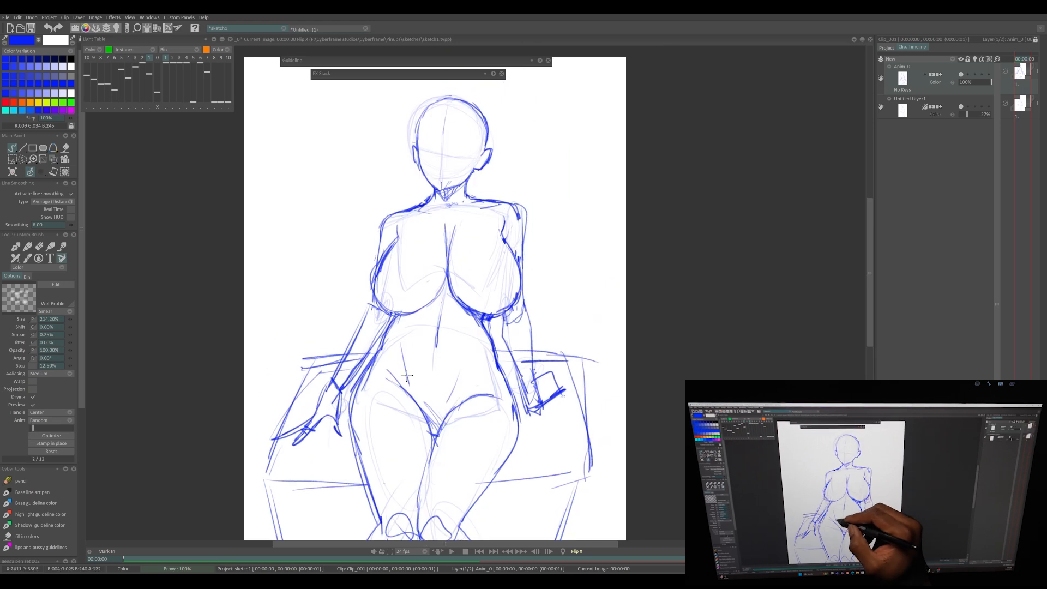
left_click_drag(404, 379, 452, 409)
left_click_drag(476, 365, 448, 420)
left_click_drag(398, 281, 388, 340)
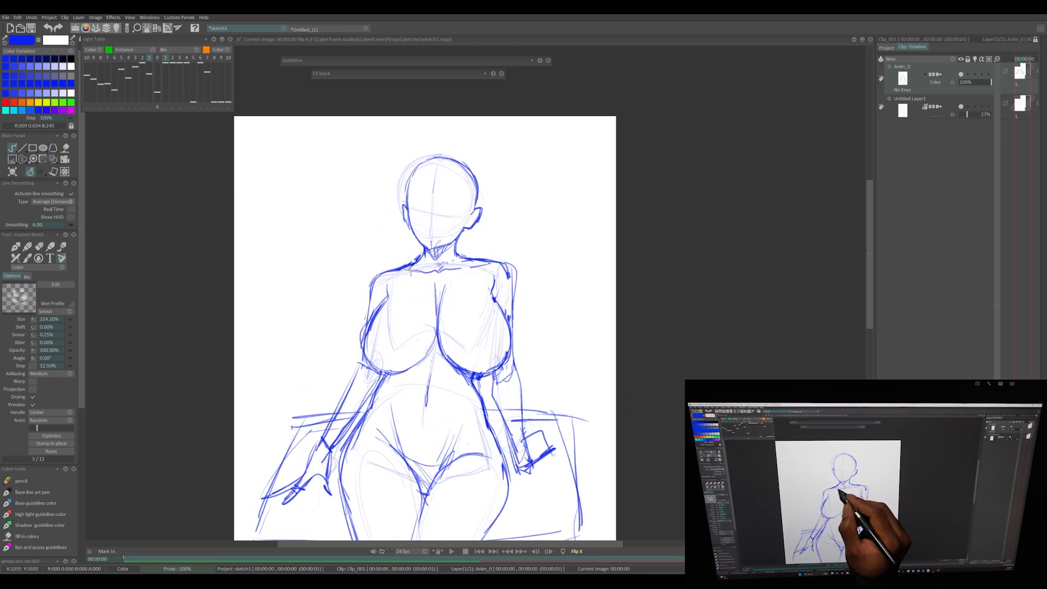
Step: Strengthen the neck base and collarbone lines and redraw the face's vertical centre and horizontal eye guidelines
left_click_drag(433, 256, 454, 248)
left_click_drag(462, 256, 431, 273)
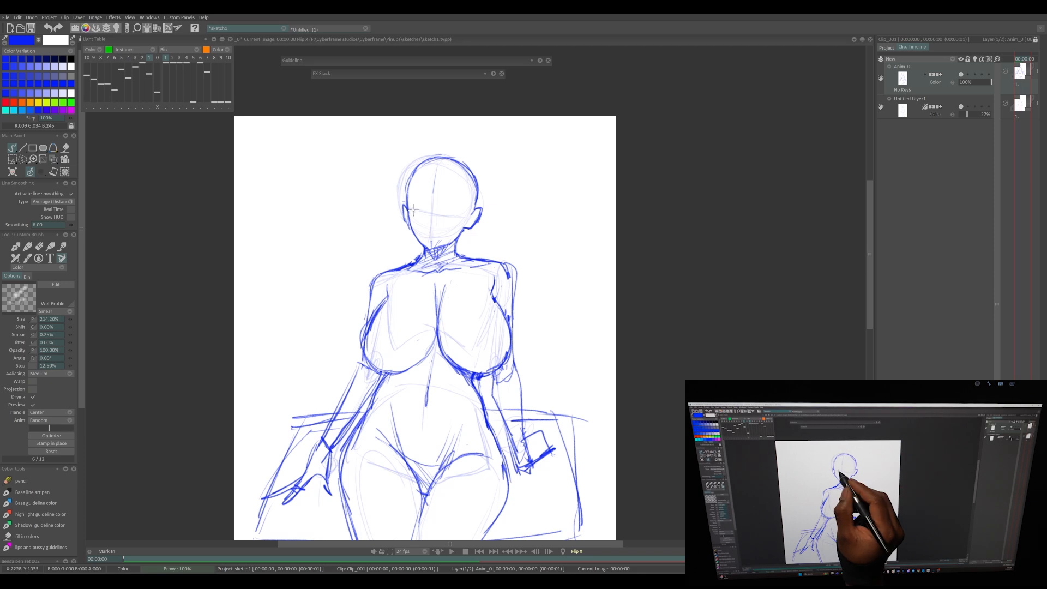
left_click_drag(443, 157, 429, 248)
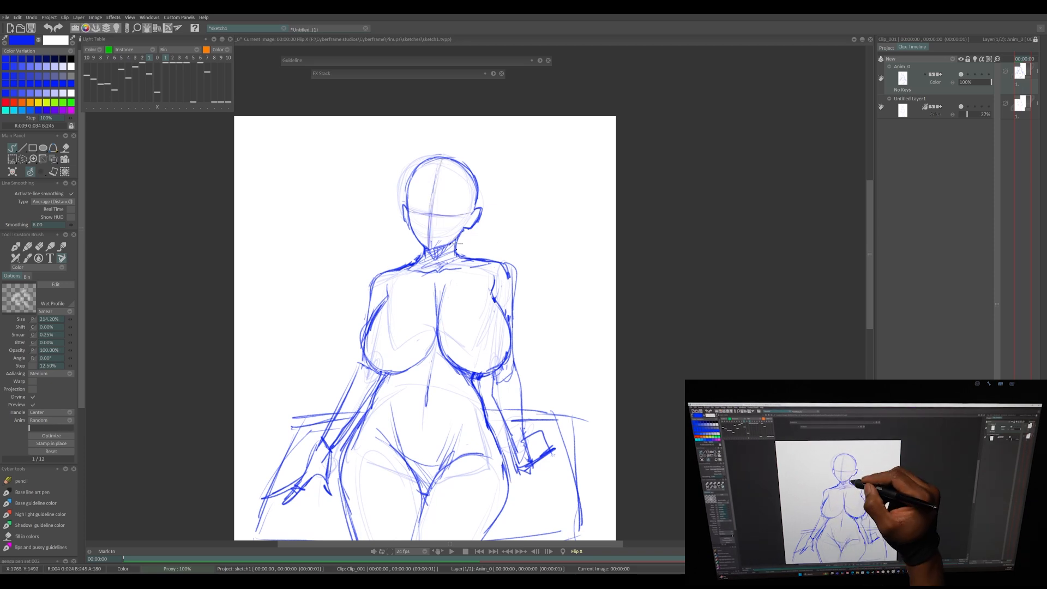
scroll(513, 315, "down", 1)
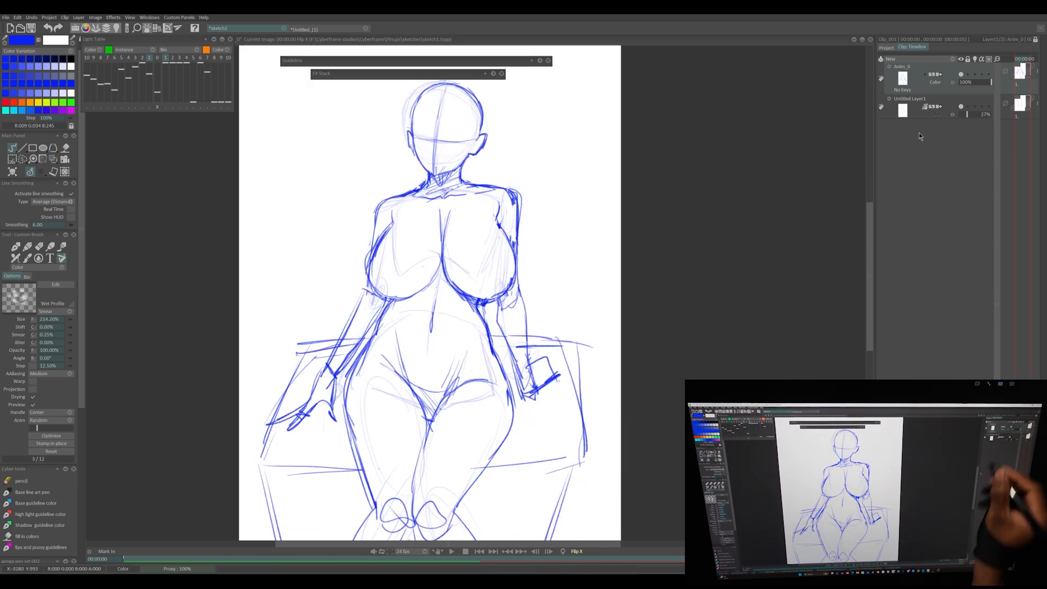
Step: Add small accent lines to the abdomen and hips, flip the view horizontally, and save the project
scroll(513, 315, "down", 2)
mouse_move(490, 339)
left_mouse_down()
mouse_move(499, 343)
mouse_move(487, 326)
mouse_move(492, 355)
left_mouse_up()
left_click_drag(412, 355, 424, 400)
mouse_move(482, 318)
left_mouse_down()
mouse_move(494, 359)
mouse_move(481, 339)
left_mouse_up()
key("x")
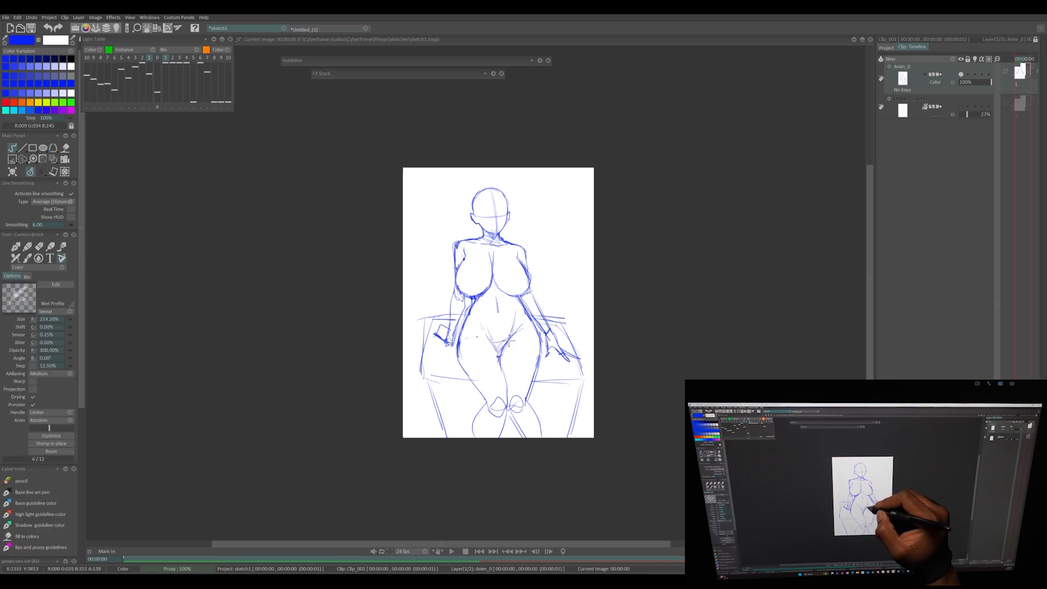
key("ctrl+s")
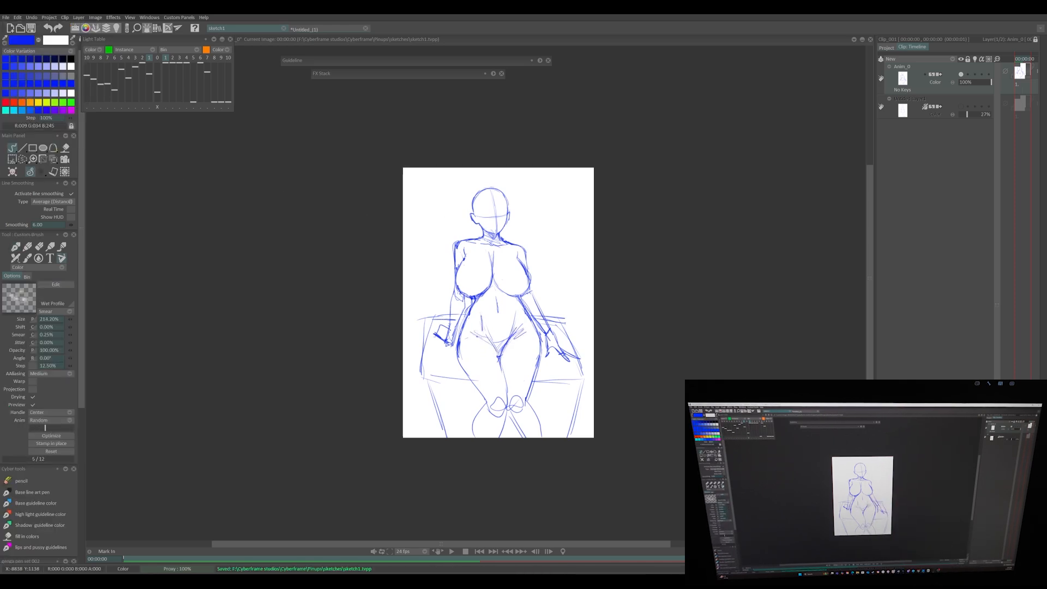
Step: Lower the figure sketch layer's opacity to 37% and add a new animation layer above it
left_click_drag(991, 82, 971, 82)
left_click(949, 59)
left_click(973, 61)
Step: Sketch the nose along the face's centre guide, undoing the trial strokes, and slightly reduce the brush size
scroll(476, 293, "up", 8)
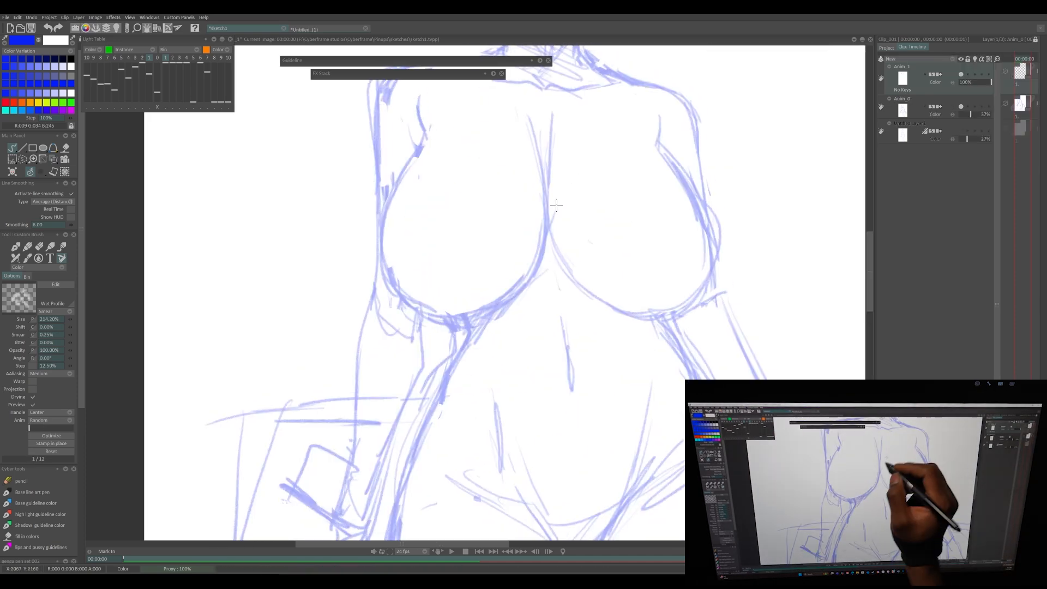
left_click_drag(557, 206, 491, 537)
scroll(476, 293, "up", 4)
mouse_move(484, 269)
left_mouse_down()
mouse_move(474, 309)
mouse_move(485, 392)
left_mouse_up()
mouse_move(478, 315)
left_mouse_down()
mouse_move(494, 393)
mouse_move(503, 328)
left_mouse_up()
mouse_move(384, 338)
left_mouse_down()
mouse_move(469, 318)
mouse_move(381, 342)
left_mouse_up()
key("ctrl+z")
key("ctrl+z")
key("ctrl+z")
left_click_drag(71, 319, 57, 323)
Step: Sketch two closed eyes with heavy lids, thin arched eyebrows and a small smiling mouth
left_click_drag(376, 344, 459, 322)
left_click_drag(527, 307, 592, 298)
left_click_drag(370, 349, 449, 320)
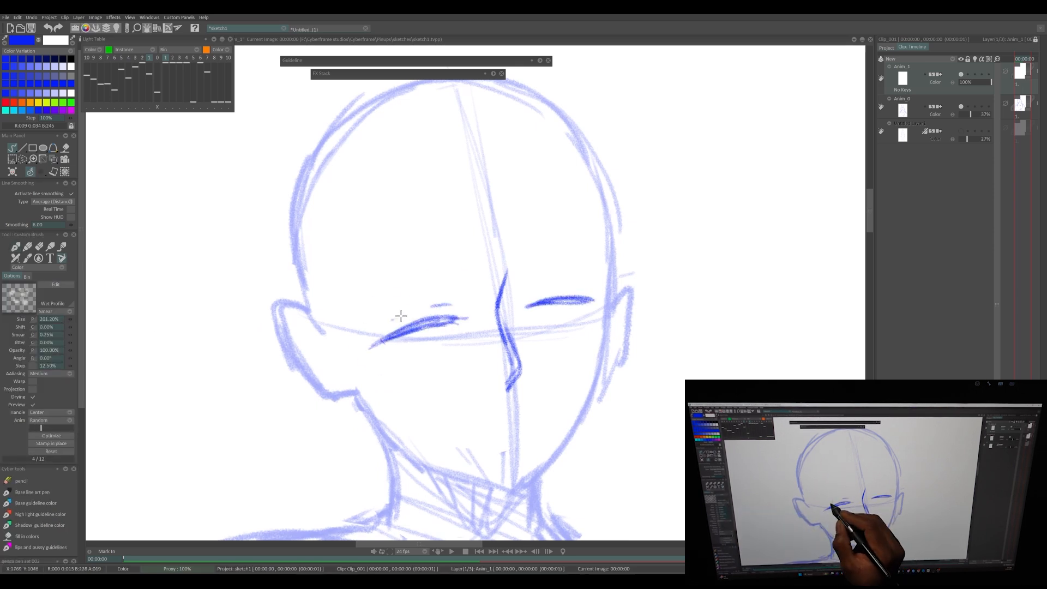
left_click_drag(573, 235, 601, 238)
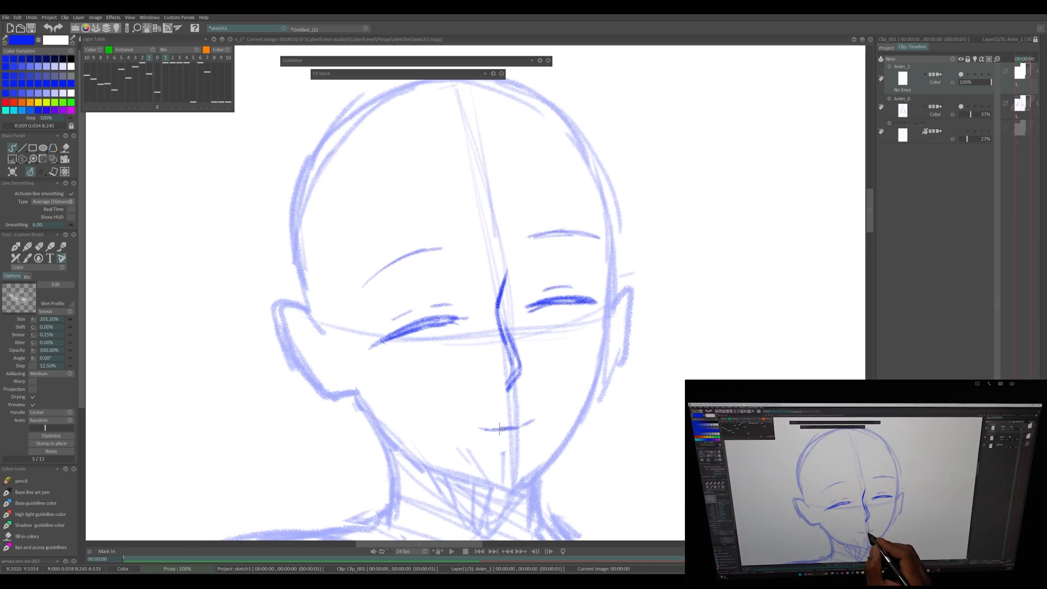
Step: Erase the mouth and move the remaining facial features slightly upward on the head
key("e")
left_click_drag(535, 401, 521, 416)
key("ctrl+t")
left_click_drag(539, 336, 534, 322)
left_click_drag(596, 215, 592, 218)
key("Return")
key("b")
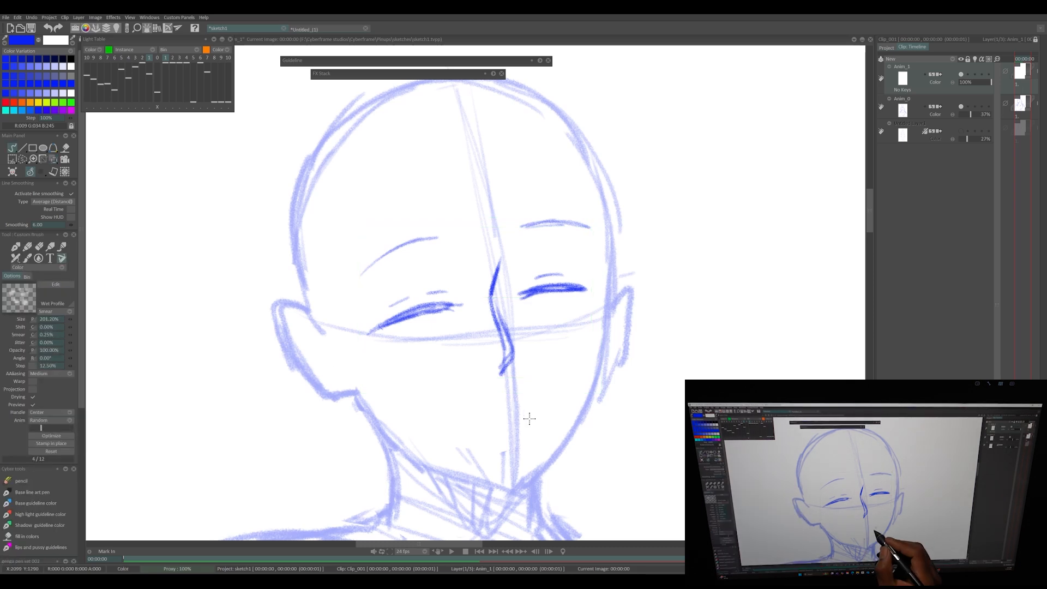
Step: Mark the corners of a small smile and thicken the eyebrow, eyelid folds and lash lines
left_click_drag(476, 425, 492, 428)
left_click_drag(594, 430, 555, 448)
left_click_drag(498, 430, 487, 435)
left_click_drag(330, 333, 414, 320)
left_click_drag(347, 268, 399, 253)
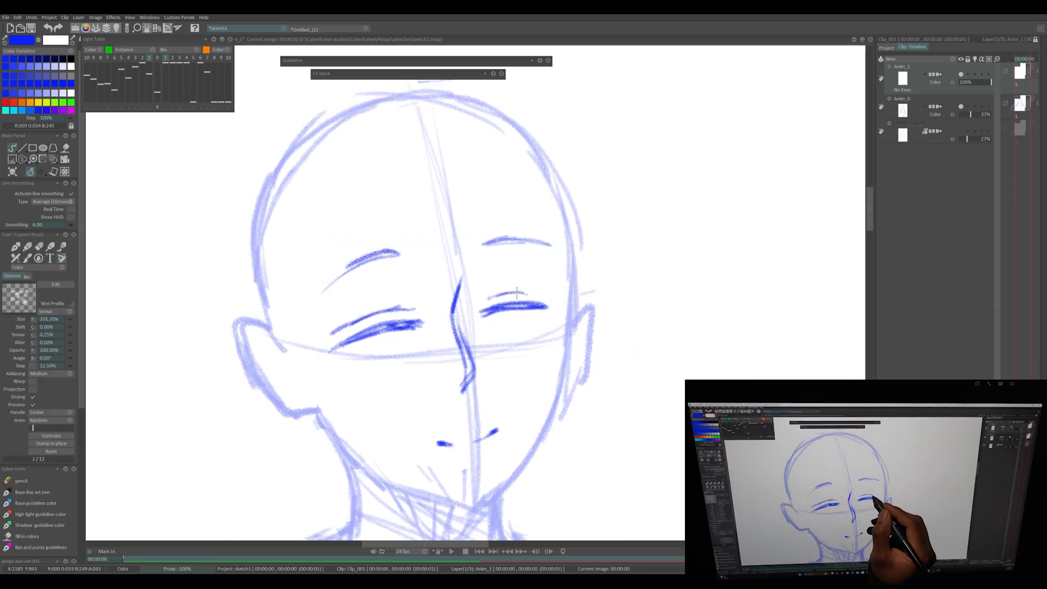
left_click_drag(394, 308, 335, 331)
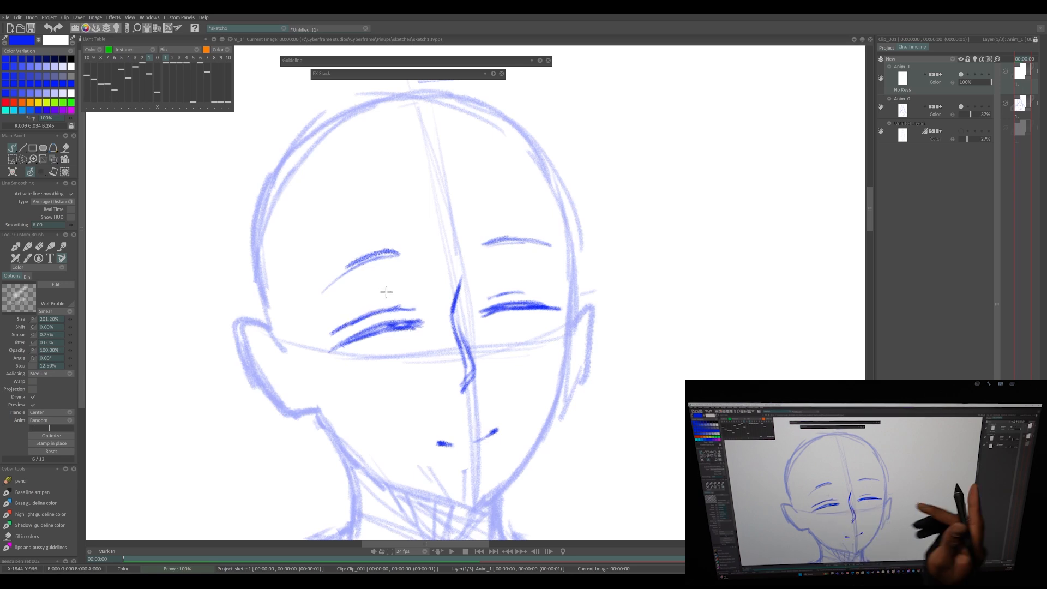
left_click_drag(482, 317, 549, 311)
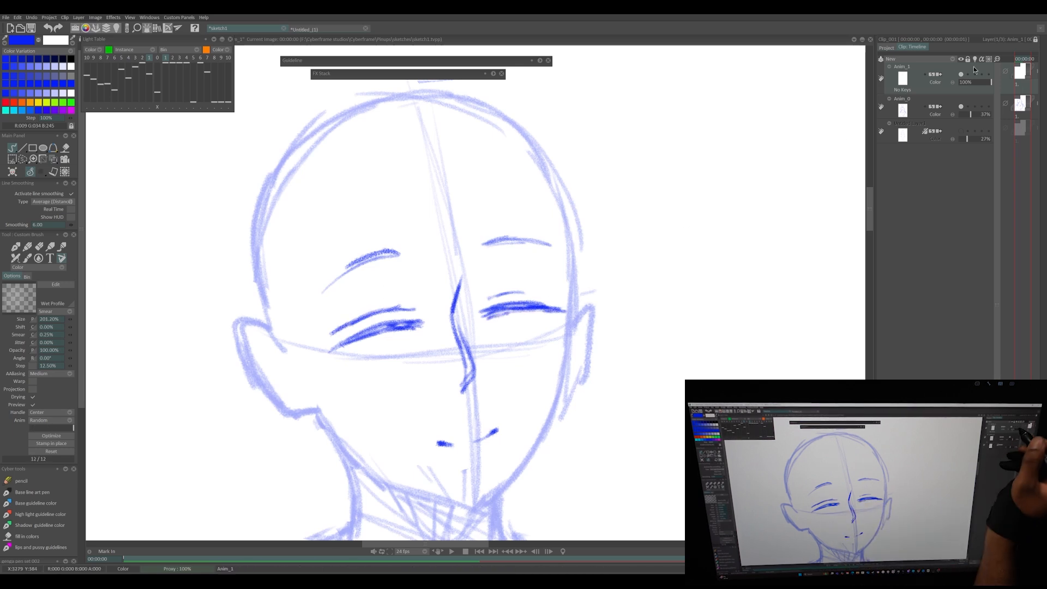
Step: Add another layer, begin the clean outline of the head, and lower the rough figure layer's opacity to 12%
left_click(953, 59)
left_click(973, 67)
left_click_drag(578, 362, 520, 327)
left_click_drag(522, 236, 507, 339)
mouse_move(512, 301)
left_mouse_down()
mouse_move(485, 402)
mouse_move(453, 455)
mouse_move(414, 374)
left_mouse_up()
mouse_move(235, 326)
left_mouse_down()
mouse_move(308, 378)
mouse_move(386, 407)
left_mouse_up()
mouse_move(425, 355)
left_mouse_down()
mouse_move(383, 403)
mouse_move(437, 352)
left_mouse_up()
key("e")
key("b")
left_click_drag(969, 138, 963, 139)
Step: Trace the jaw and chin contour cleanly, erasing the misplaced strokes
left_click_drag(440, 330, 410, 372)
key("e")
mouse_move(485, 155)
left_mouse_down()
mouse_move(470, 295)
mouse_move(412, 371)
mouse_move(477, 242)
mouse_move(425, 364)
left_mouse_up()
key("b")
left_click_drag(457, 307, 384, 402)
left_click_drag(289, 373, 332, 413)
left_click_drag(300, 380, 362, 425)
left_click_drag(453, 262, 498, 383)
left_click_drag(202, 290, 222, 305)
Step: Trace the rounded outline of the skull over the rough head
mouse_move(532, 169)
left_mouse_down()
mouse_move(550, 315)
mouse_move(483, 125)
mouse_move(219, 267)
mouse_move(599, 145)
left_mouse_up()
key("ctrl+z")
mouse_move(612, 265)
left_mouse_down()
mouse_move(581, 142)
mouse_move(275, 259)
left_mouse_up()
left_click_drag(274, 255, 284, 304)
mouse_move(287, 306)
left_mouse_down()
mouse_move(316, 249)
mouse_move(159, 284)
left_mouse_up()
left_click_drag(651, 262, 540, 356)
Step: Trace the far side of the face from temple to cheek, undoing and redrawing the strokes
mouse_move(480, 160)
left_mouse_down()
mouse_move(519, 248)
mouse_move(493, 187)
mouse_move(519, 248)
left_mouse_up()
left_click_drag(498, 187, 528, 299)
key("ctrl+z")
key("ctrl+z")
left_click_drag(475, 156, 522, 254)
left_click_drag(510, 210, 527, 336)
Step: Try a very long pointed ear beside the jaw and undo its strokes
mouse_move(425, 399)
left_mouse_down()
mouse_move(629, 268)
mouse_move(609, 217)
left_mouse_up()
left_click_drag(442, 297, 267, 342)
left_click_drag(316, 305, 163, 373)
key("ctrl+z")
mouse_move(164, 372)
left_mouse_down()
mouse_move(472, 326)
mouse_move(166, 372)
left_mouse_up()
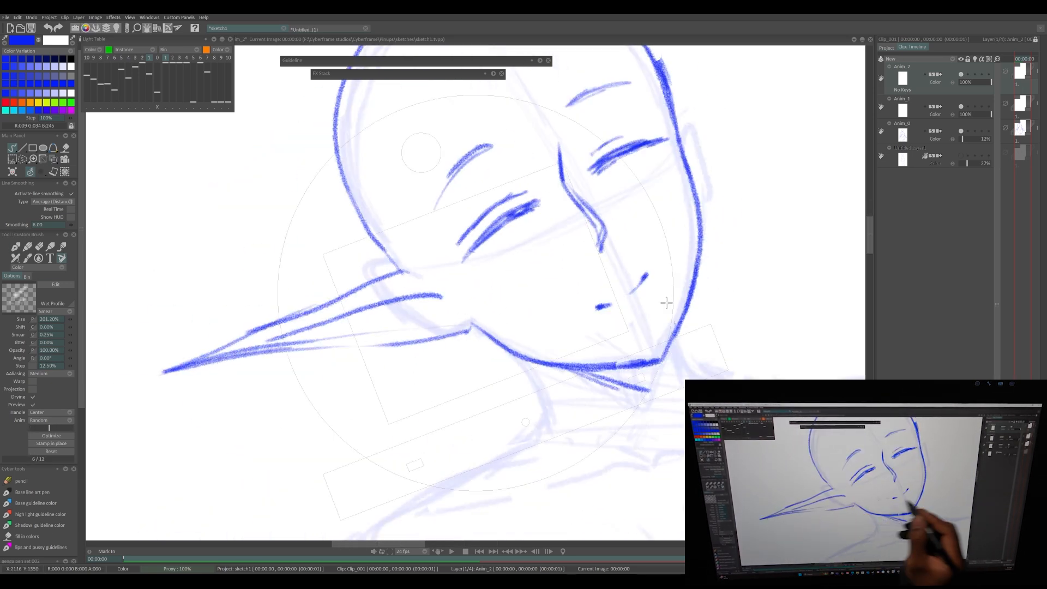
left_click_drag(666, 303, 661, 375)
key("less")
key("ctrl+z")
key("ctrl+z")
key("ctrl+z")
key("ctrl+z")
key("ctrl+z")
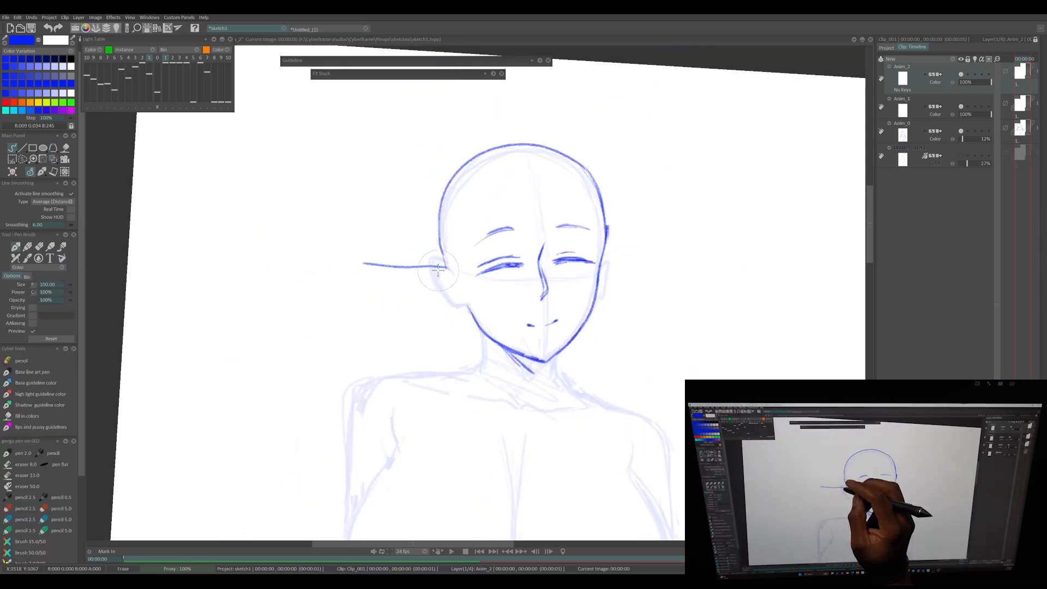
Step: Draw slender pointed ears on both sides of the head and outline the two sides of the neck
key("ctrl+z")
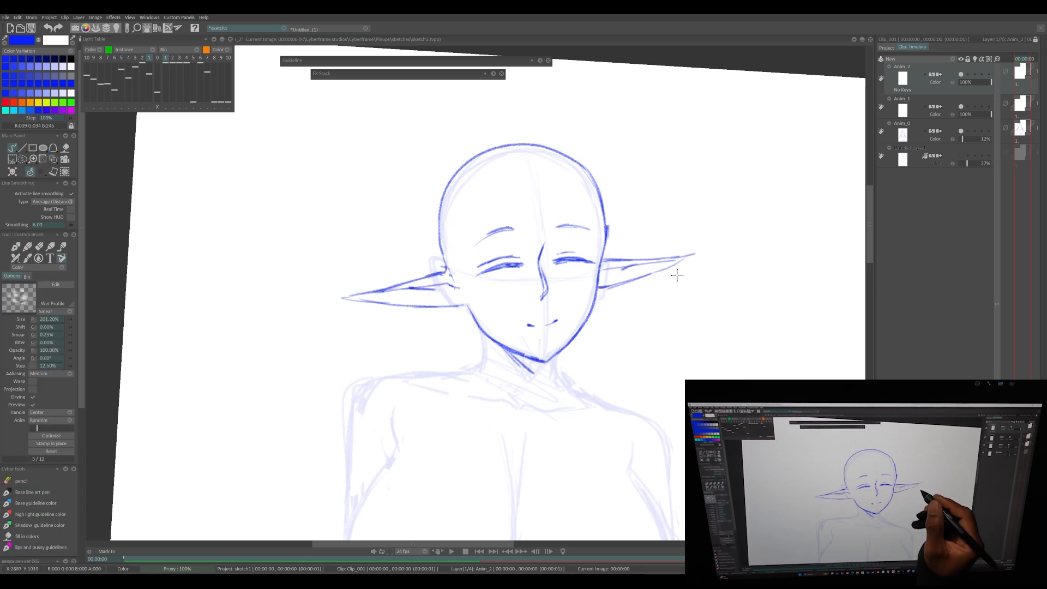
left_click_drag(511, 299, 524, 283)
left_click_drag(637, 352, 643, 329)
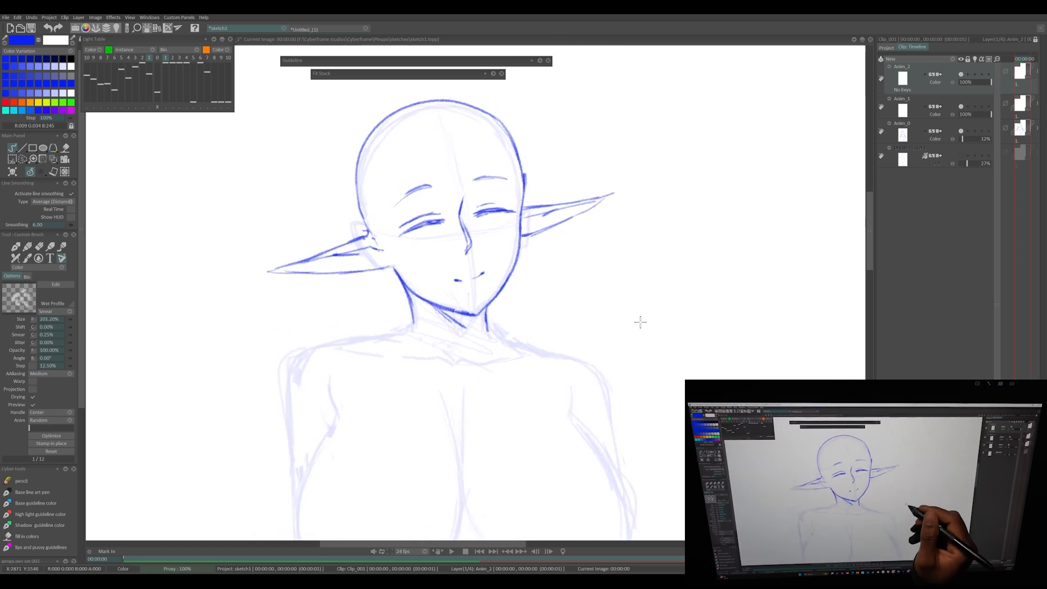
Step: Trace both shoulder slopes, the collarbones and the outer edge of the upper arm, undoing a misplaced arm stroke
left_click(821, 545)
left_click(834, 545)
left_click(835, 544)
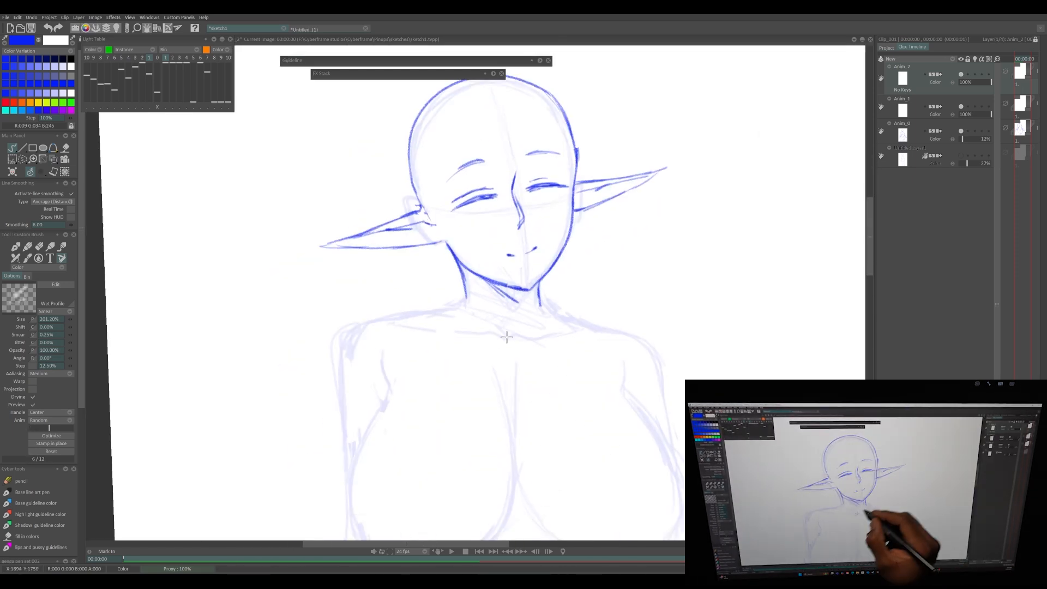
left_click(835, 544)
mouse_move(521, 250)
left_mouse_down()
mouse_move(372, 323)
mouse_move(374, 349)
left_mouse_up()
mouse_move(571, 255)
left_mouse_down()
mouse_move(487, 309)
mouse_move(451, 276)
mouse_move(478, 314)
mouse_move(563, 361)
mouse_move(677, 304)
left_mouse_up()
mouse_move(497, 303)
left_mouse_down()
mouse_move(505, 299)
mouse_move(400, 289)
left_mouse_up()
mouse_move(339, 287)
left_mouse_down()
mouse_move(321, 419)
mouse_move(300, 378)
mouse_move(322, 444)
mouse_move(320, 415)
mouse_move(324, 435)
left_mouse_up()
key("ctrl+z")
mouse_move(364, 301)
left_mouse_down()
mouse_move(368, 250)
mouse_move(363, 331)
left_mouse_up()
Step: Trace the armpit creases, centre line and full rounded contours of the chest over the faded sketch
left_click_drag(608, 265, 517, 280)
left_click_drag(440, 304, 513, 193)
mouse_move(357, 217)
left_mouse_down()
mouse_move(342, 230)
mouse_move(351, 390)
mouse_move(489, 339)
left_mouse_up()
mouse_move(586, 208)
left_mouse_down()
mouse_move(503, 208)
mouse_move(564, 369)
mouse_move(400, 286)
mouse_move(399, 223)
left_mouse_up()
left_click_drag(565, 359, 609, 355)
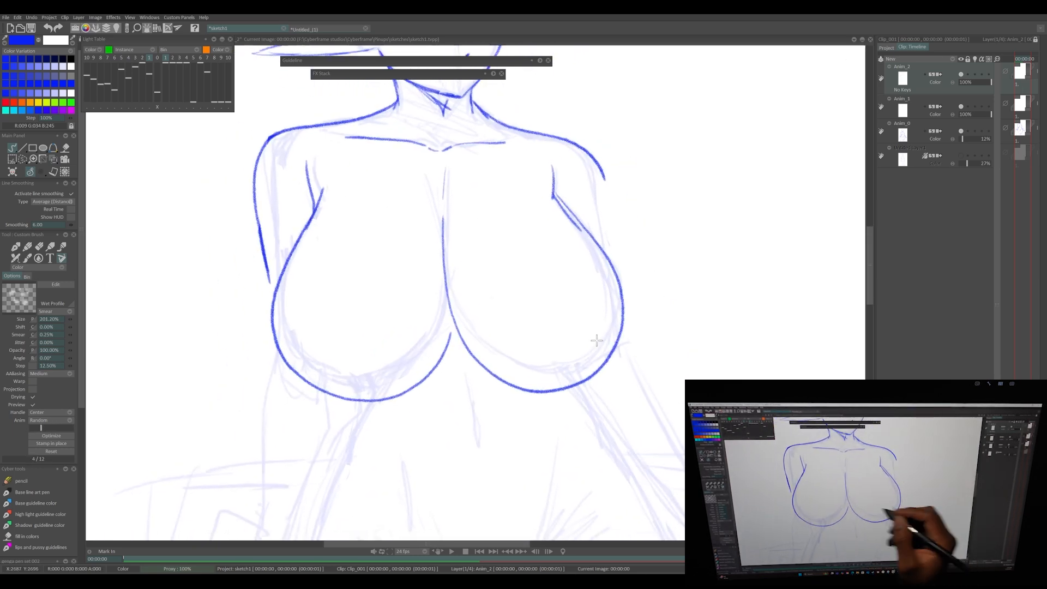
Step: Trace the lower chest contours and both edges of the outstretched forearm down to the wrist
mouse_move(295, 259)
left_mouse_down()
mouse_move(352, 410)
mouse_move(437, 357)
mouse_move(376, 404)
left_mouse_up()
left_click_drag(448, 332, 350, 410)
mouse_move(615, 184)
left_mouse_down()
mouse_move(589, 299)
mouse_move(501, 270)
left_mouse_up()
mouse_move(482, 246)
left_mouse_down()
mouse_move(498, 344)
mouse_move(421, 207)
left_mouse_up()
mouse_move(417, 283)
left_mouse_down()
mouse_move(416, 209)
mouse_move(521, 396)
left_mouse_up()
left_click_drag(389, 265, 509, 437)
left_click_drag(513, 377, 477, 314)
left_click_drag(461, 305, 487, 343)
left_click_drag(424, 306, 474, 379)
mouse_move(492, 191)
left_mouse_down()
mouse_move(480, 209)
mouse_move(475, 192)
left_mouse_up()
mouse_move(468, 341)
left_mouse_down()
mouse_move(501, 402)
mouse_move(451, 367)
left_mouse_up()
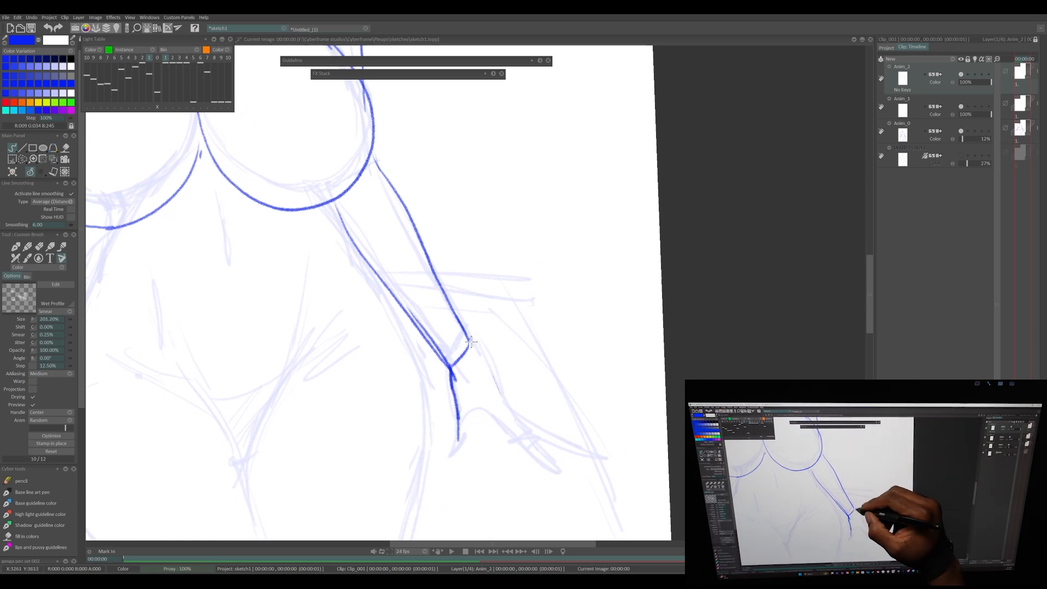
Step: Draw the outstretched arm's hand with a separate thumb and splayed fingers below the wrist
left_click_drag(459, 417, 472, 386)
left_click_drag(472, 386, 467, 426)
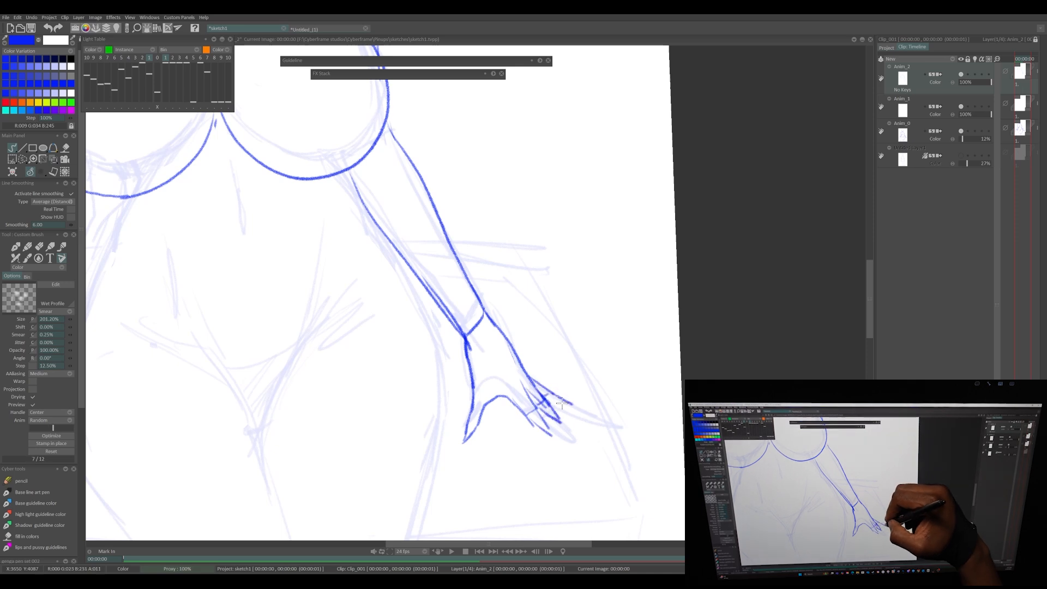
left_click_drag(558, 387, 581, 404)
mouse_move(497, 439)
left_mouse_down()
mouse_move(548, 408)
mouse_move(568, 422)
left_mouse_up()
Step: Trace the other straight forearm and the waist and hip contours on both sides of the figure
left_click_drag(538, 349, 655, 404)
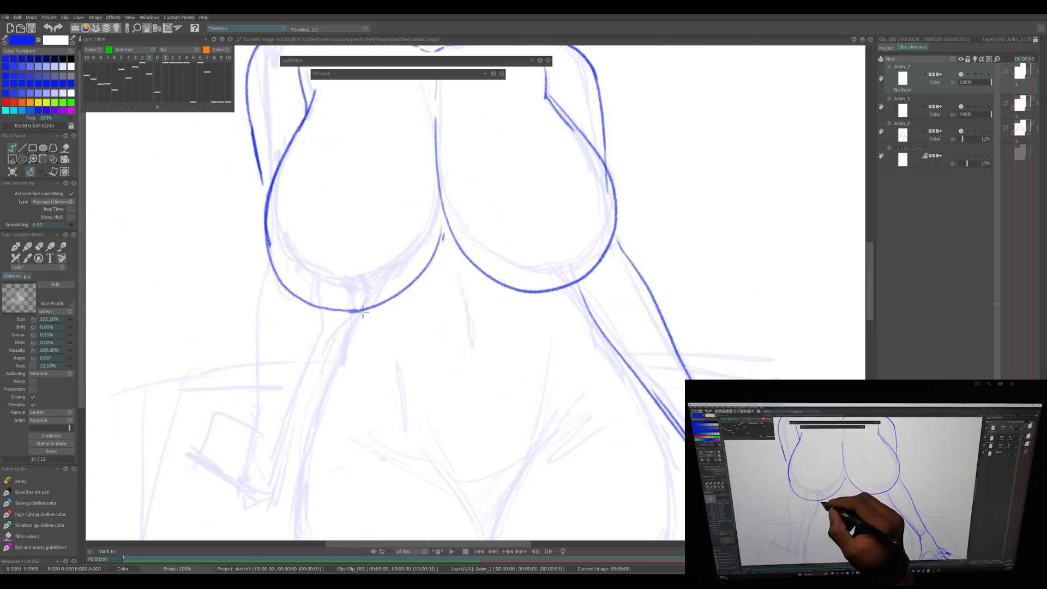
mouse_move(360, 312)
left_mouse_down()
mouse_move(354, 377)
mouse_move(385, 276)
left_mouse_up()
mouse_move(369, 271)
left_mouse_down()
mouse_move(325, 369)
mouse_move(321, 467)
left_mouse_up()
mouse_move(595, 188)
left_mouse_down()
mouse_move(469, 206)
mouse_move(578, 354)
left_mouse_up()
left_click_drag(388, 296, 612, 416)
mouse_move(387, 210)
left_mouse_down()
mouse_move(392, 311)
mouse_move(378, 470)
left_mouse_up()
left_click_drag(446, 343, 395, 526)
left_click_drag(446, 464, 446, 360)
Step: Remove the splayed-finger hand strokes from the end of the outstretched arm
key("minus")
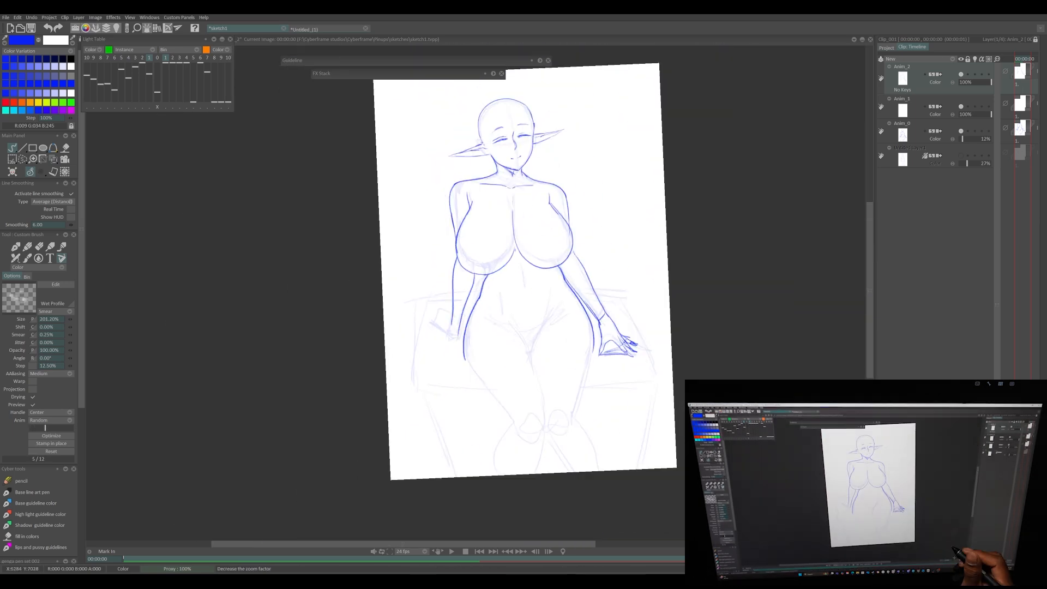
key("ctrl+z")
key("ctrl+z")
key("ctrl+z")
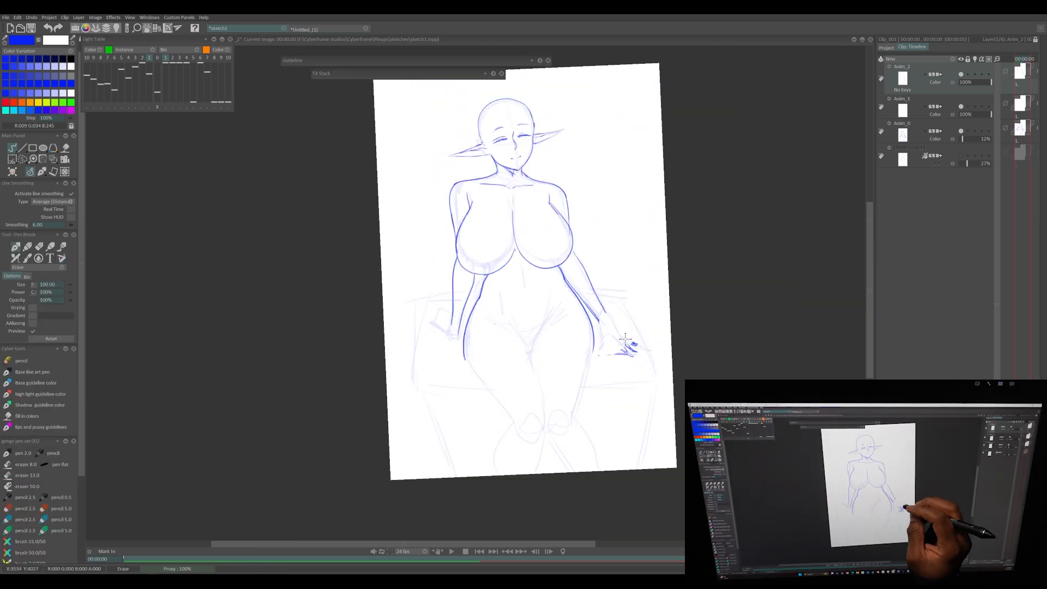
Step: Try a hand with bent fingers at the end of the straight arm and undo its strokes
key("plus")
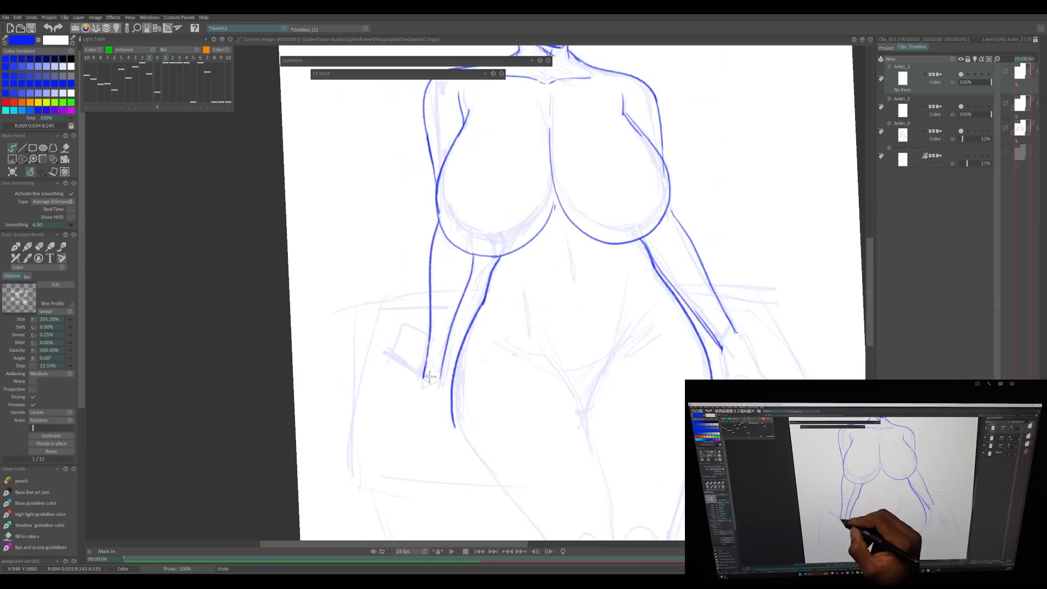
mouse_move(414, 388)
left_mouse_down()
mouse_move(400, 366)
mouse_move(436, 376)
mouse_move(409, 391)
mouse_move(391, 374)
left_mouse_up()
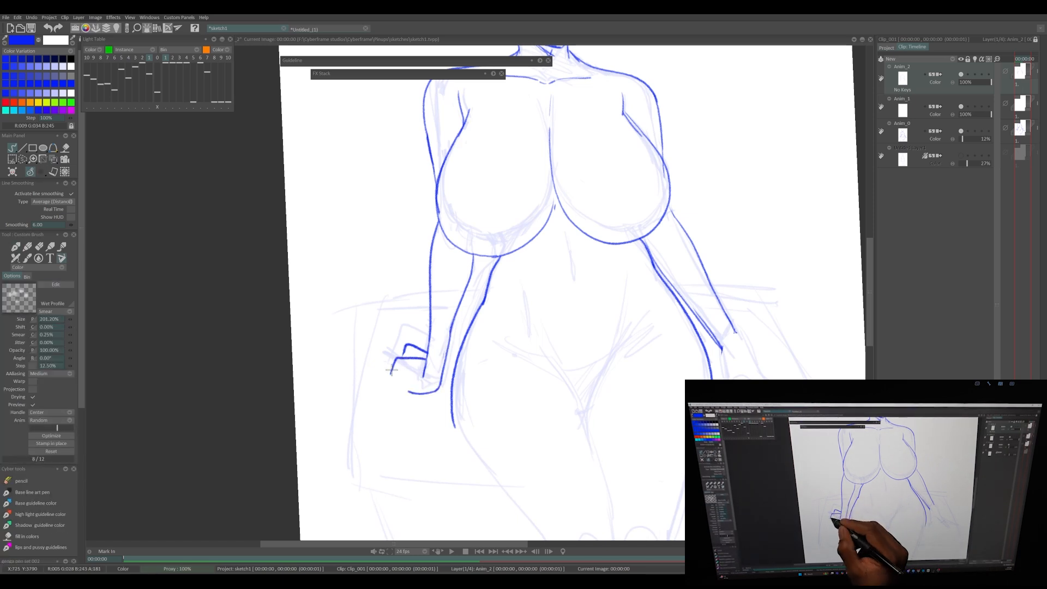
key("ctrl+z")
key("ctrl+z")
key("ctrl+z")
key("ctrl+z")
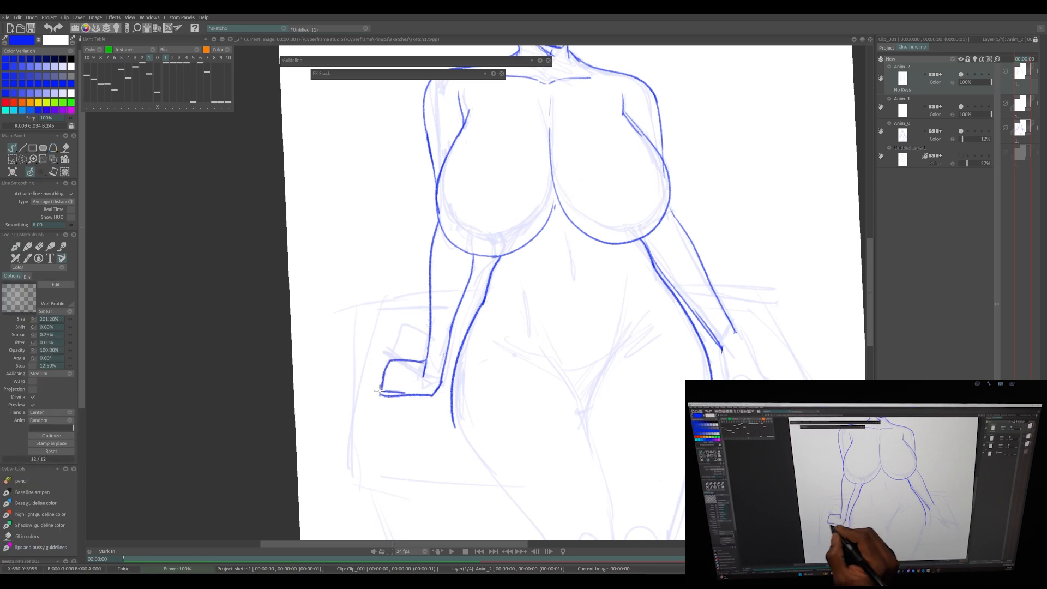
Step: Outline a simple blocky hand on the straight arm and clean up the outstretched arm's open wrist with a closing line
left_click_drag(419, 395, 382, 396)
left_click_drag(731, 334, 561, 338)
key("e")
mouse_move(521, 310)
left_mouse_down()
mouse_move(552, 355)
mouse_move(515, 301)
mouse_move(546, 347)
left_mouse_up()
key("b")
left_click_drag(566, 335, 546, 346)
left_click_drag(599, 374, 609, 446)
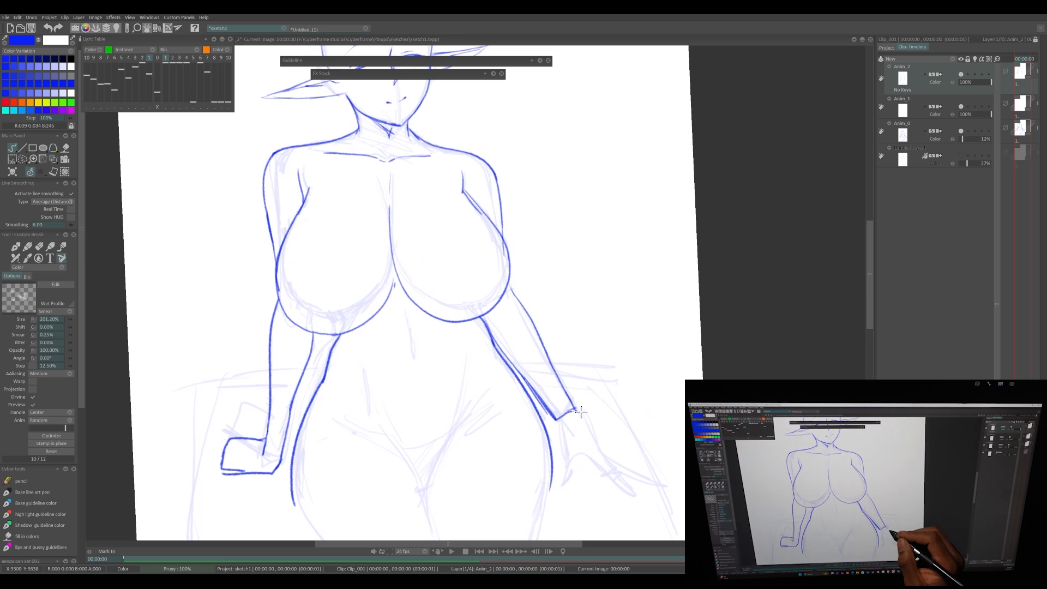
Step: Draw the navel mark and the short contour lines on both sides of the abdomen
left_click_drag(581, 412, 587, 344)
left_click_drag(413, 255, 457, 343)
left_click_drag(364, 289, 372, 325)
left_click_drag(381, 336, 390, 365)
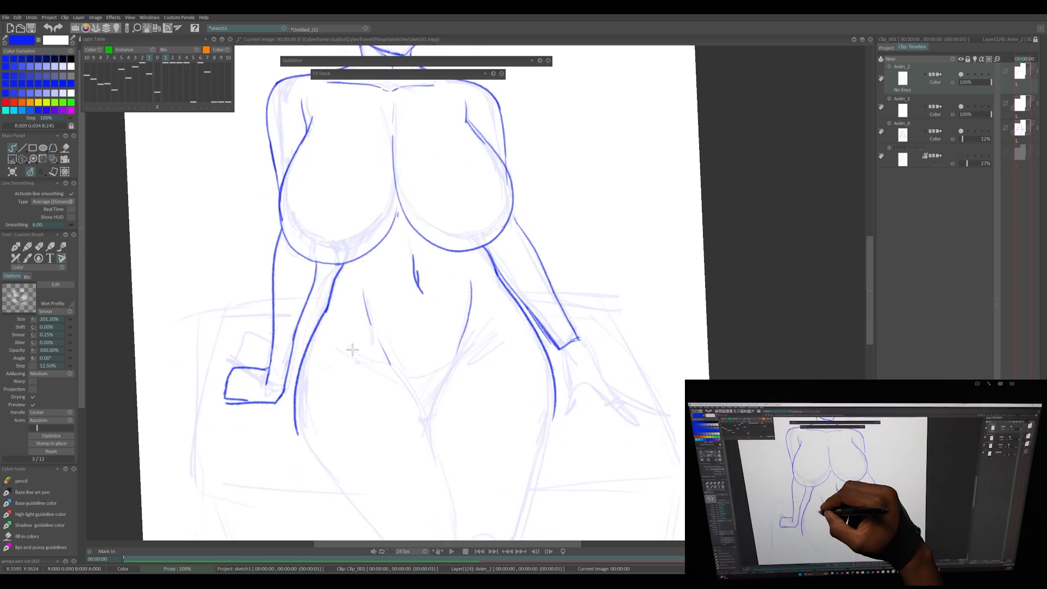
Step: Trace the hip creases, the line between the legs and both outer thigh contours down to the knees
left_click_drag(435, 444, 413, 325)
mouse_move(273, 298)
left_mouse_down()
mouse_move(303, 368)
mouse_move(373, 452)
left_mouse_up()
left_click_drag(406, 301, 434, 431)
left_click_drag(532, 286, 488, 436)
left_click_drag(435, 424, 455, 356)
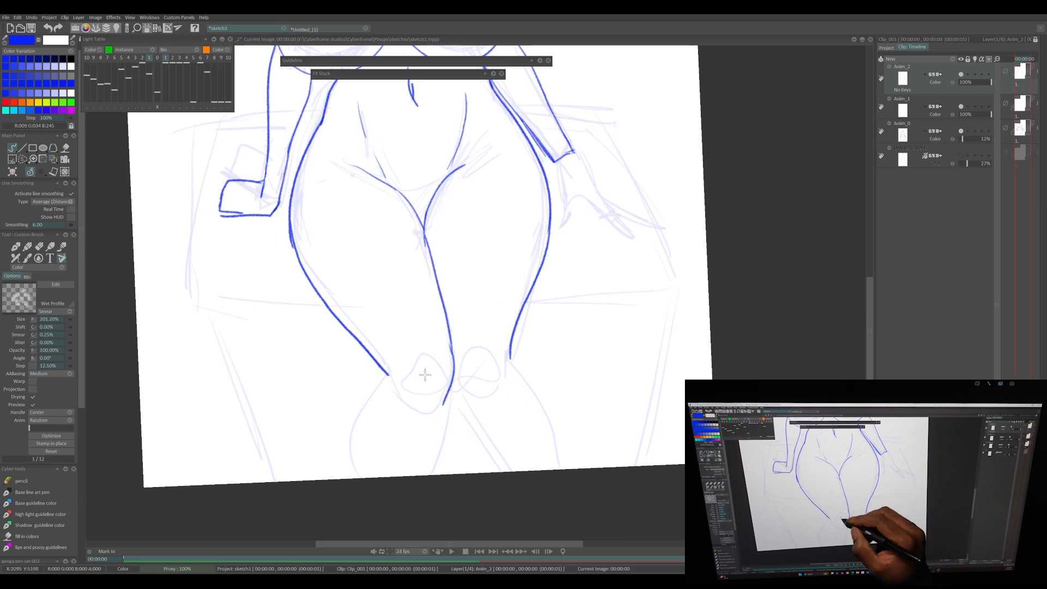
Step: Draw the knee accents and lower leg contours down to the page edge, undoing a misplaced stroke
left_click_drag(464, 379, 478, 400)
left_click_drag(481, 375, 486, 384)
mouse_move(485, 384)
left_mouse_down()
mouse_move(470, 384)
mouse_move(479, 474)
left_mouse_up()
key("ctrl+z")
left_click_drag(438, 376, 479, 474)
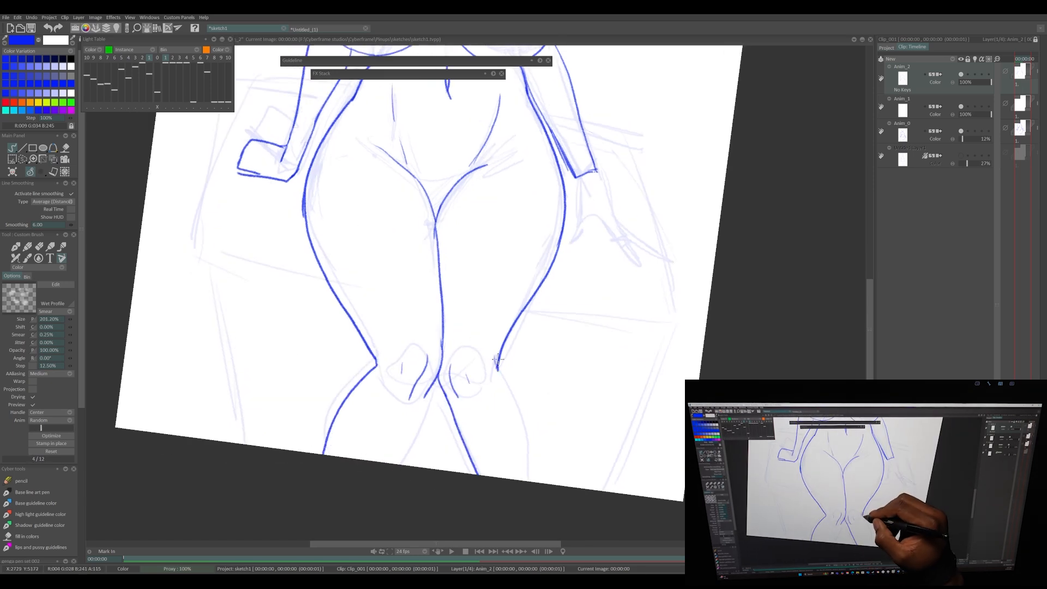
mouse_move(493, 355)
left_mouse_down()
mouse_move(492, 376)
mouse_move(457, 396)
left_mouse_up()
mouse_move(427, 358)
left_mouse_down()
mouse_move(412, 398)
mouse_move(432, 364)
left_mouse_up()
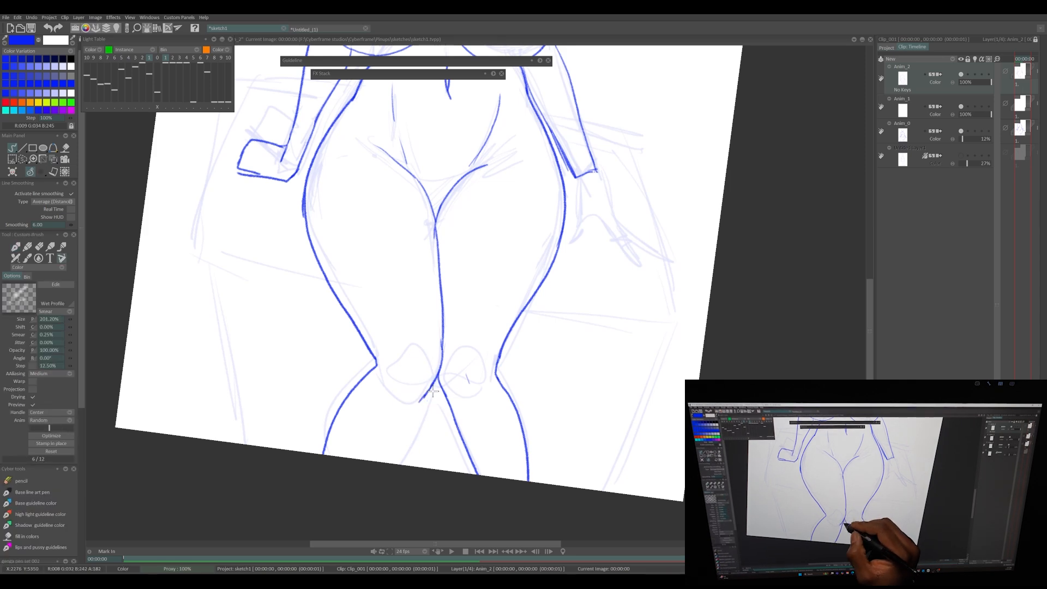
left_click_drag(446, 376, 457, 396)
left_click_drag(465, 378, 467, 386)
Step: Reinforce the outer thigh contours where they curve in to meet the knees
left_click_drag(561, 320, 535, 390)
left_click_drag(284, 315, 344, 420)
left_click_drag(278, 246, 355, 442)
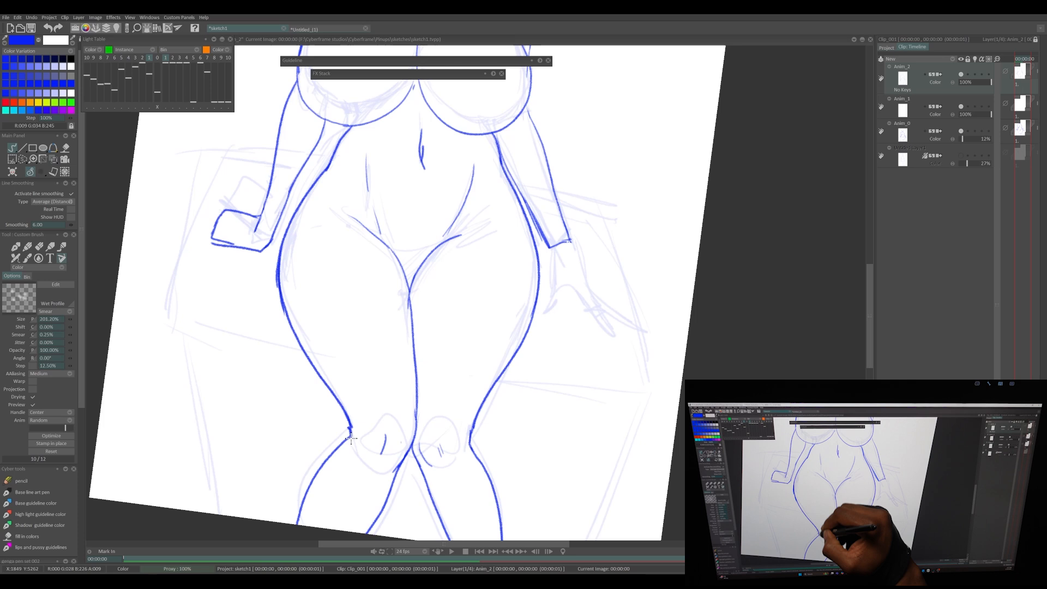
left_click_drag(537, 303, 488, 446)
Step: Add a new layer for the clothing, lower the Anim_2 layer's opacity to 52% and hide the Anim_0 sketch
left_click_drag(512, 262, 516, 396)
left_click_drag(533, 207, 544, 400)
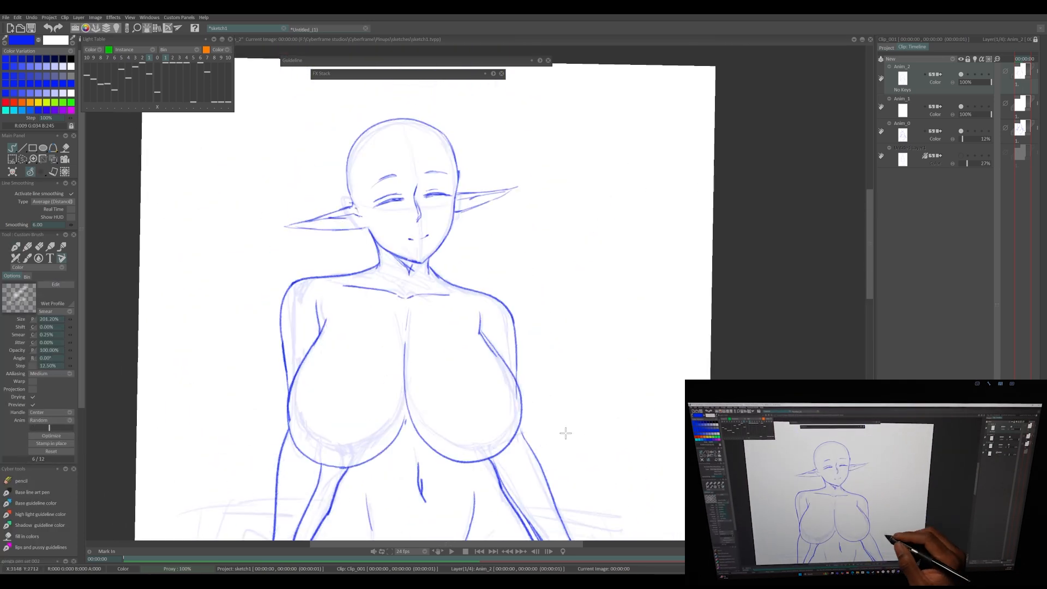
left_click_drag(586, 441, 607, 407)
left_click(950, 57)
left_click_drag(969, 114, 976, 115)
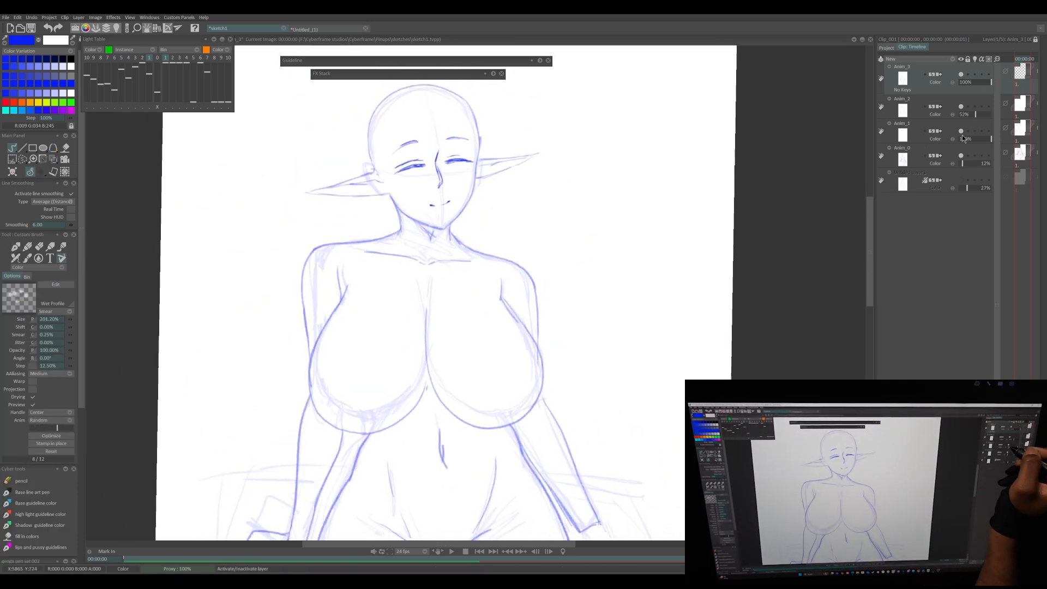
left_click(961, 155)
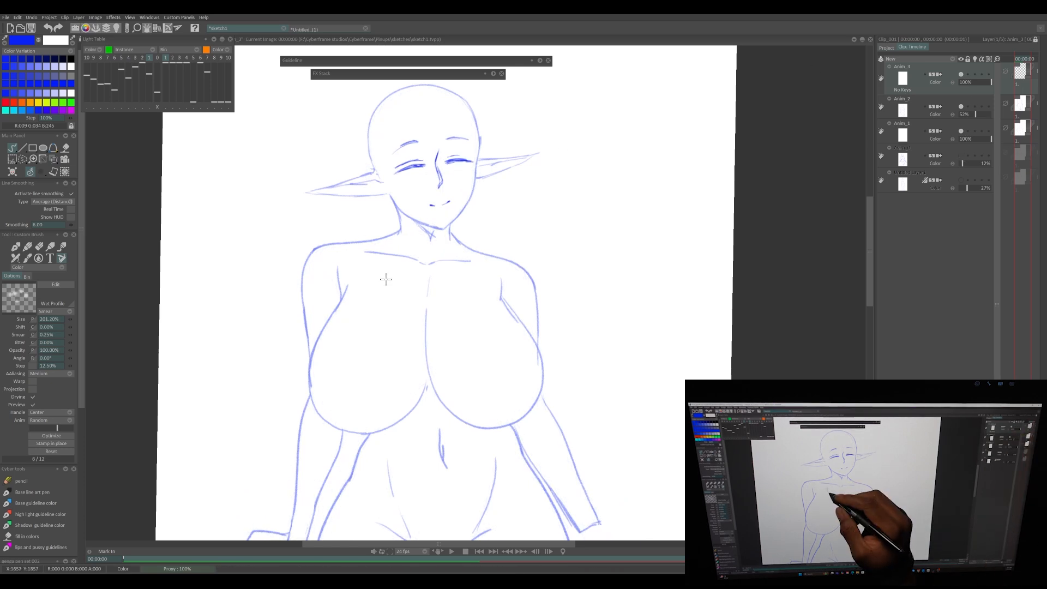
Step: Draw a pointed choker below the chin and an angular garment neckline with two shoulder straps and doubled edges
left_click_drag(433, 236, 446, 226)
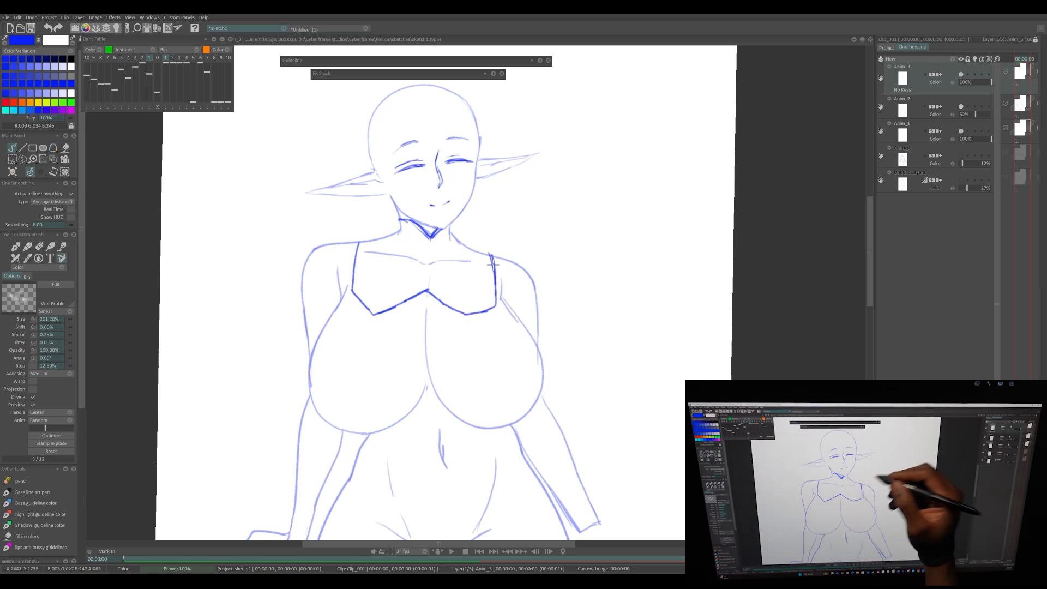
key("minus")
key("x")
key("x")
key("x")
key("x")
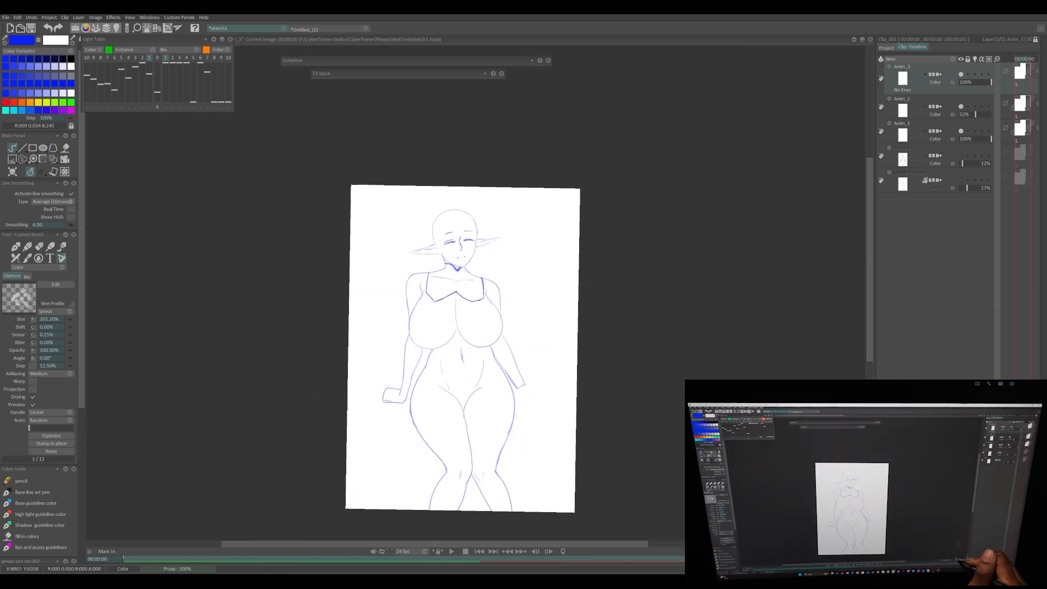
key("plus")
mouse_move(303, 216)
left_mouse_down()
mouse_move(290, 288)
mouse_move(322, 325)
mouse_move(404, 284)
left_mouse_up()
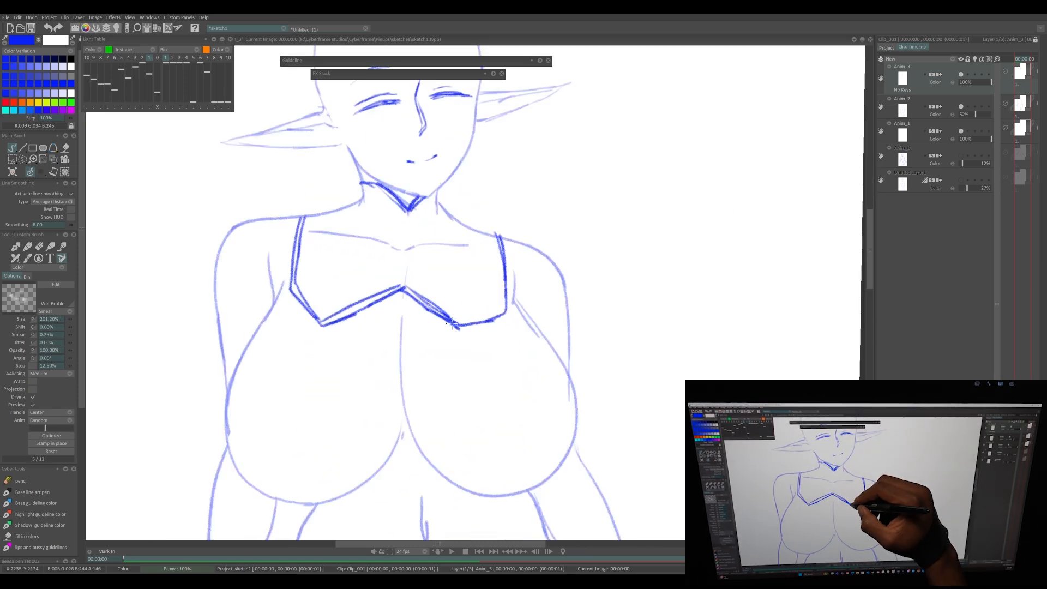
left_click_drag(497, 241, 480, 292)
Step: Sketch vertical front seams and curved side panels of the garment over both halves of the chest
scroll(509, 376, "down", 5)
mouse_move(381, 194)
left_mouse_down()
mouse_move(345, 259)
mouse_move(311, 364)
left_mouse_up()
left_click_drag(347, 194, 300, 333)
left_click_drag(327, 221, 299, 347)
left_click_drag(400, 214, 404, 364)
mouse_move(315, 353)
left_mouse_down()
mouse_move(329, 382)
mouse_move(404, 386)
left_mouse_up()
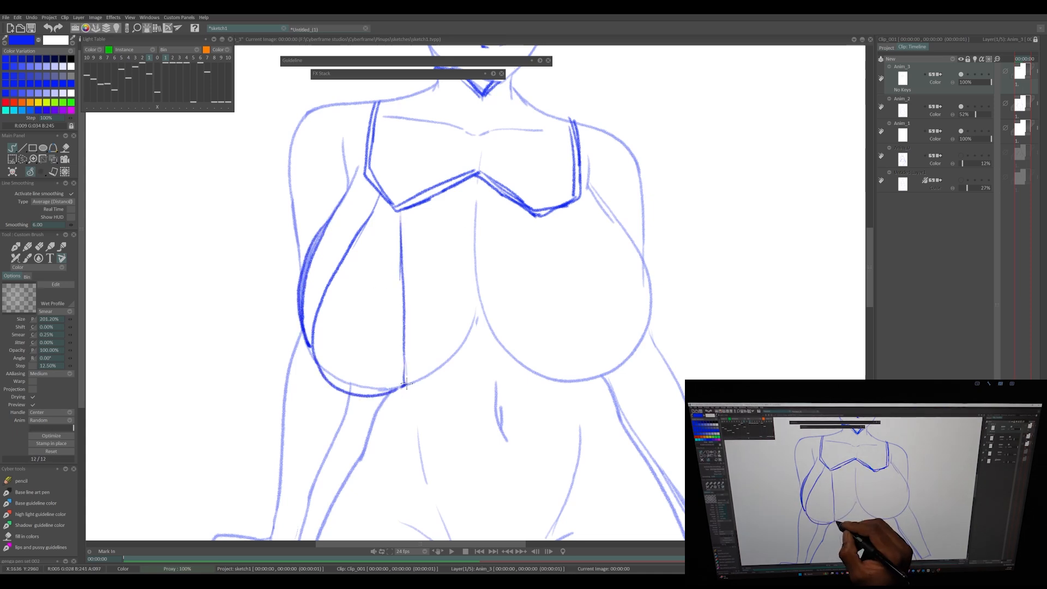
left_click_drag(488, 301, 403, 338)
left_click_drag(483, 243, 559, 363)
left_click_drag(452, 248, 468, 419)
scroll(462, 398, "down", 3)
scroll(462, 398, "up", 3)
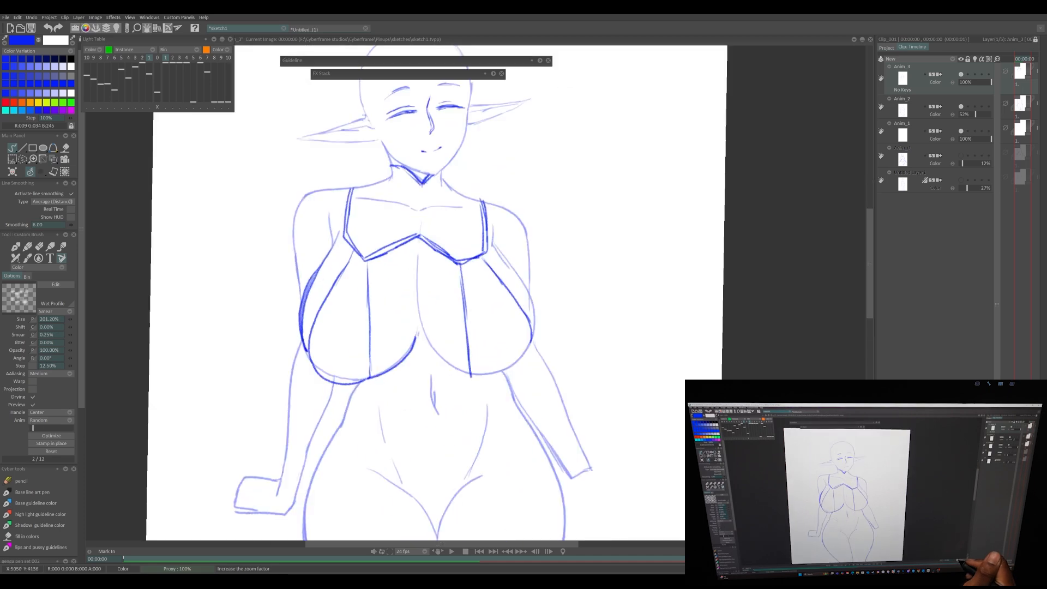
Step: Erase the garment's vertical seams and curved side panels from the chest
left_click_drag(461, 251, 468, 417)
left_click_drag(486, 240, 559, 365)
left_click_drag(316, 256, 317, 414)
left_click_drag(223, 382, 384, 360)
left_click_drag(240, 256, 216, 377)
Step: Redraw the garment's neckline with narrower straps and a cleaner pointed lower edge
mouse_move(288, 137)
left_mouse_down()
mouse_move(376, 213)
mouse_move(402, 205)
left_mouse_up()
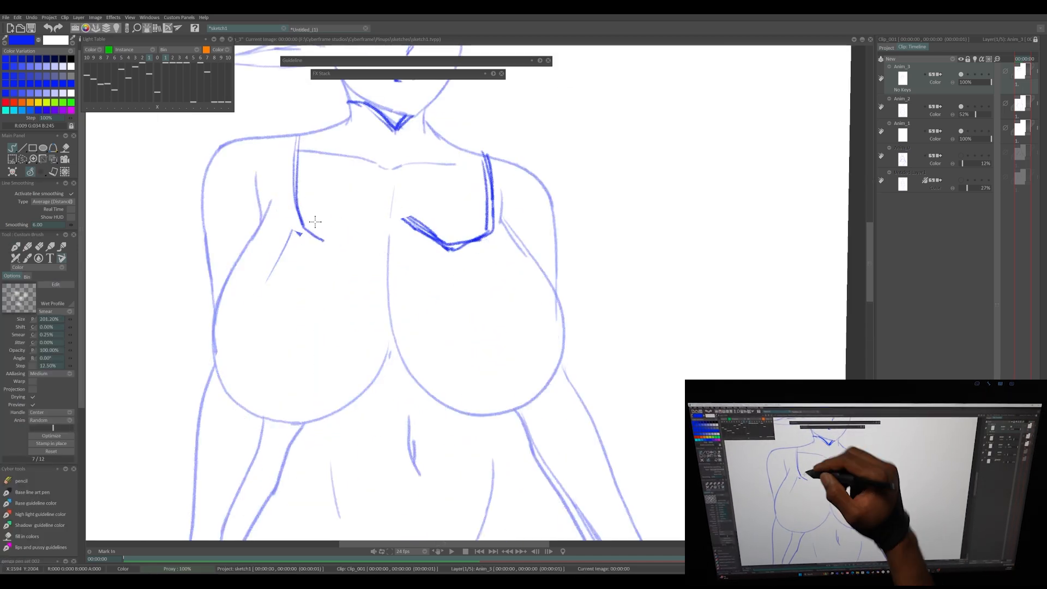
left_click_drag(322, 239, 362, 231)
left_click_drag(488, 150, 415, 224)
left_click_drag(467, 153, 464, 242)
left_click_drag(284, 256, 316, 246)
mouse_move(364, 219)
left_mouse_down()
mouse_move(384, 204)
mouse_move(364, 217)
left_mouse_up()
left_click_drag(371, 203, 320, 244)
mouse_move(464, 237)
left_mouse_down()
mouse_move(386, 205)
mouse_move(335, 235)
mouse_move(390, 210)
left_mouse_up()
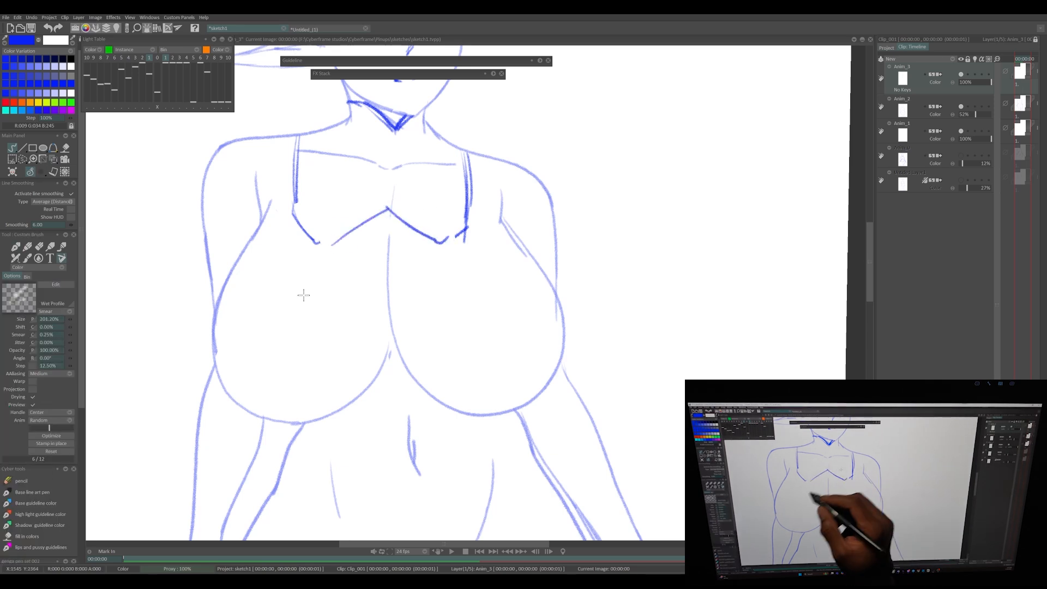
Step: Draw diagonal side bands from the neckline, hatch one of them and trace the chest's lower garment contour
mouse_move(311, 245)
left_mouse_down()
mouse_move(216, 382)
mouse_move(204, 355)
left_mouse_up()
left_click_drag(304, 243, 215, 335)
left_click_drag(450, 234, 484, 273)
mouse_move(557, 344)
left_mouse_down()
mouse_move(467, 256)
mouse_move(553, 339)
left_mouse_up()
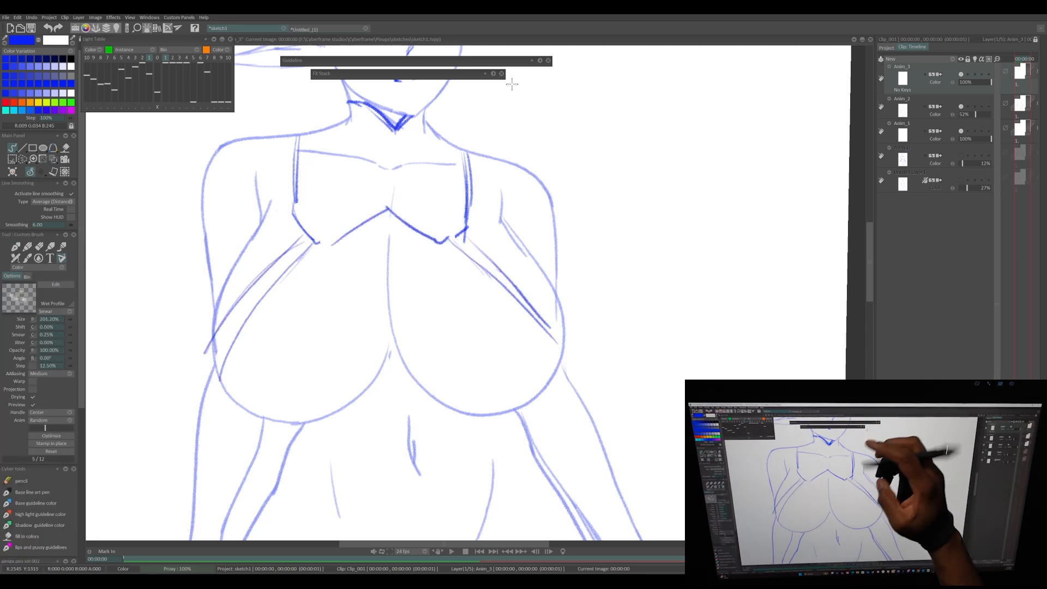
mouse_move(305, 246)
left_mouse_down()
mouse_move(221, 382)
mouse_move(210, 371)
mouse_move(325, 432)
left_mouse_up()
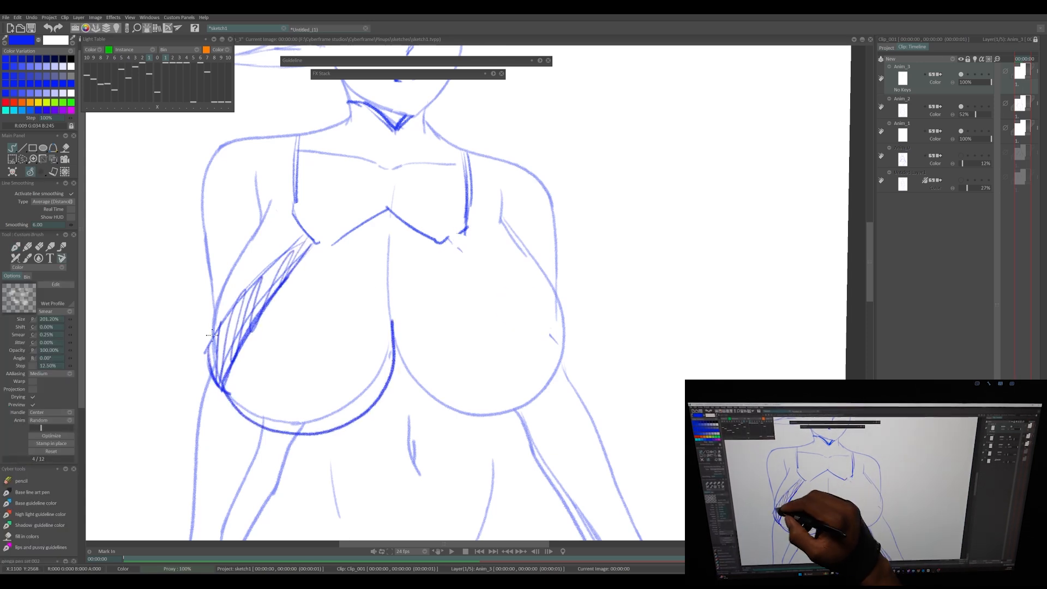
Step: Erase the hatched diagonal side band while keeping the garment's lower contour
key("minus")
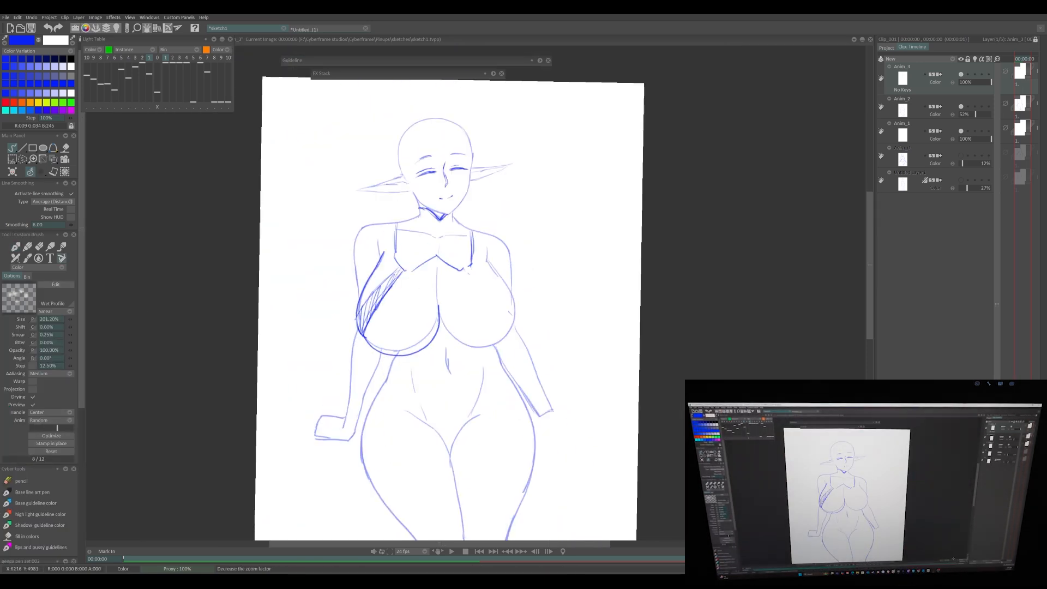
key("e")
left_click_drag(394, 275, 360, 330)
left_click_drag(360, 331, 397, 274)
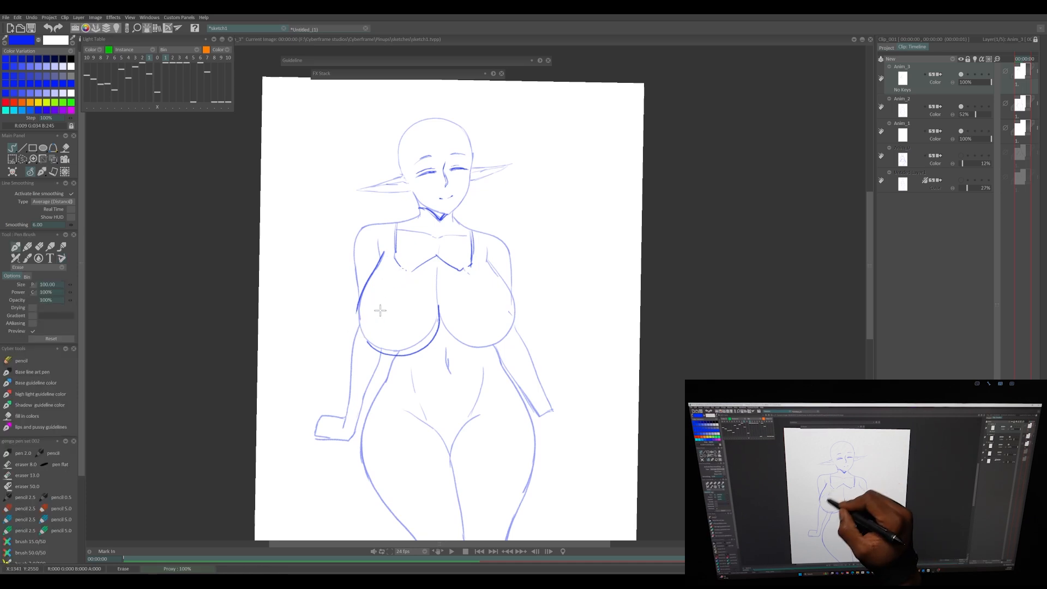
key("e")
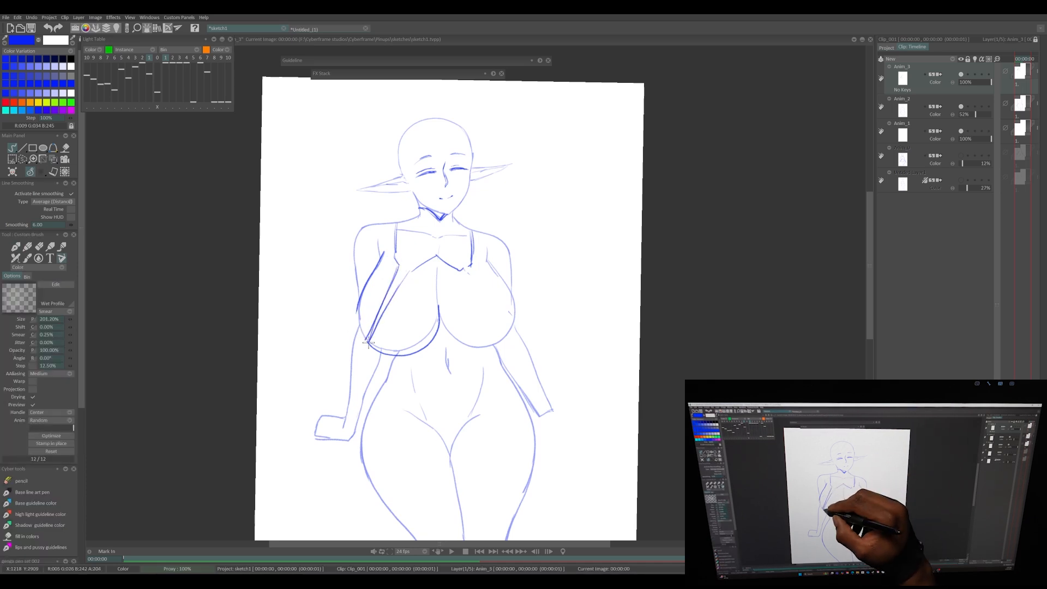
Step: Draw straighter hatched side bands on both sides and trace the garment's outer and lower chest contours
left_click_drag(380, 321, 405, 266)
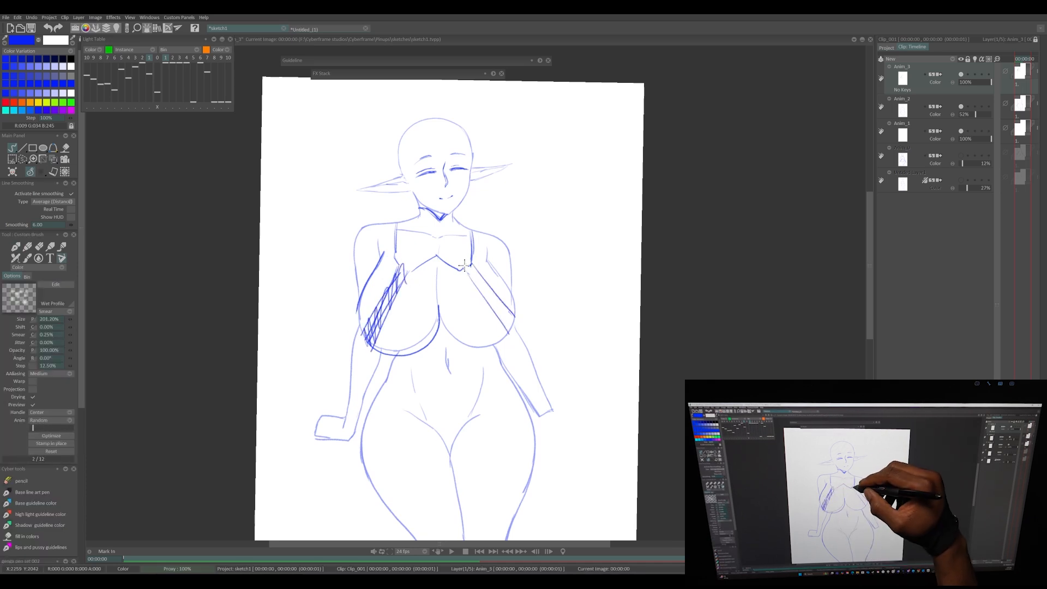
left_click_drag(490, 307, 507, 318)
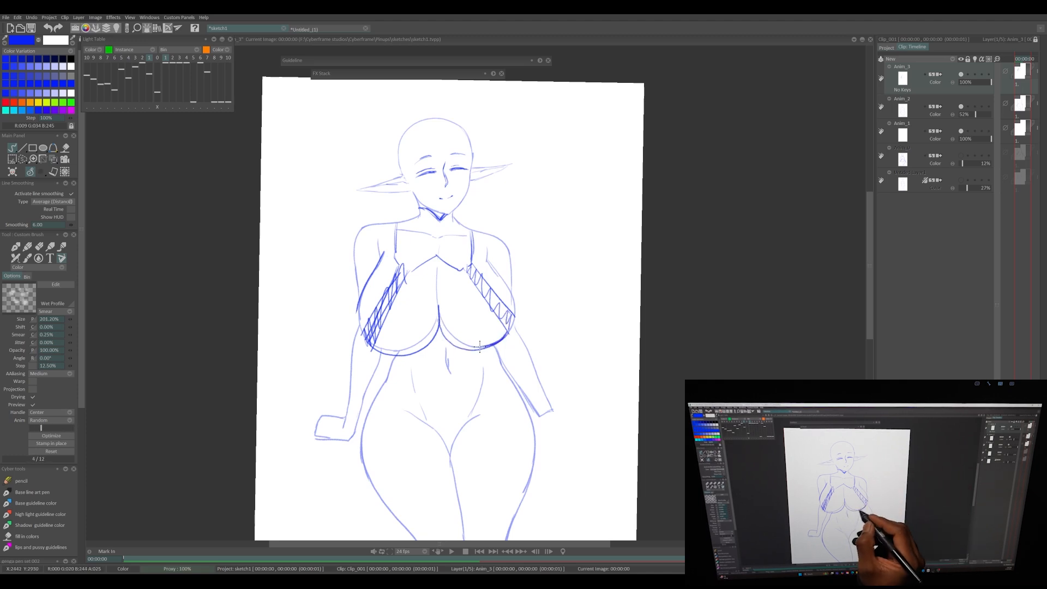
left_click_drag(514, 299, 513, 312)
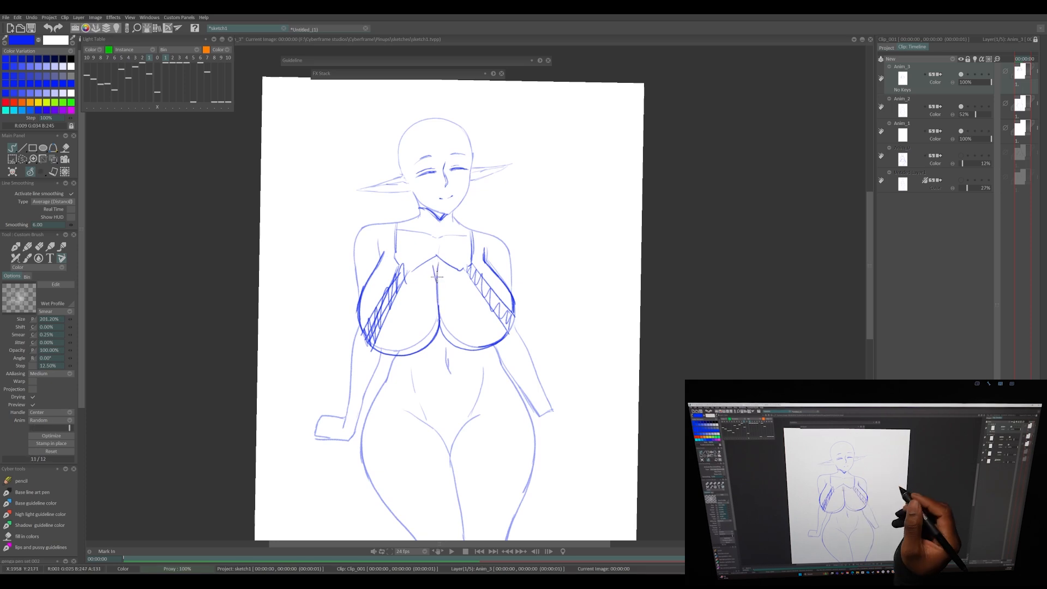
left_click_drag(507, 295, 514, 306)
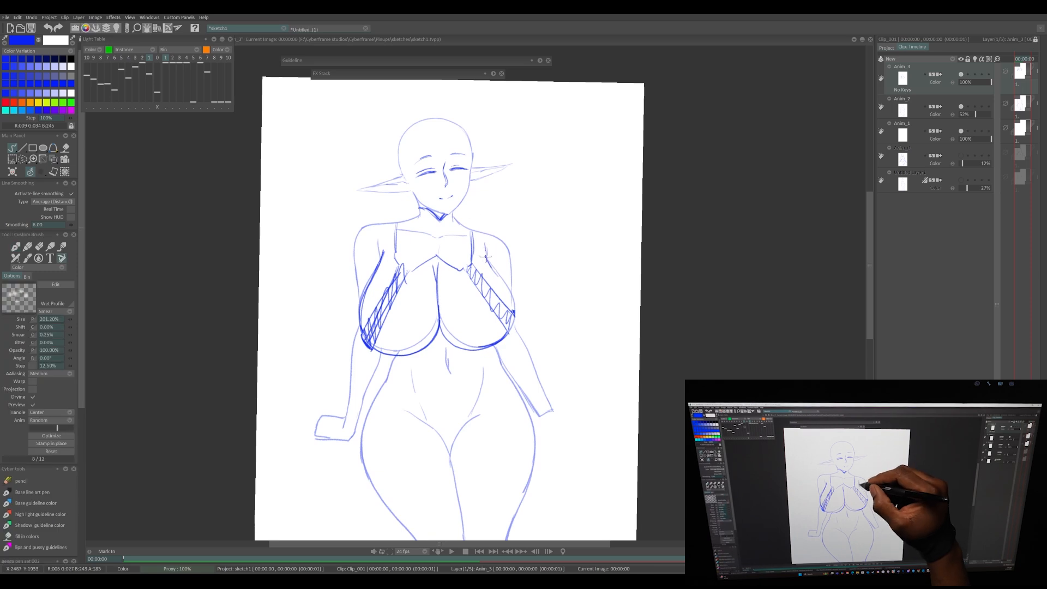
Step: Erase the garment's dark centre line and redraw it as a curve running into the lower contour
key("e")
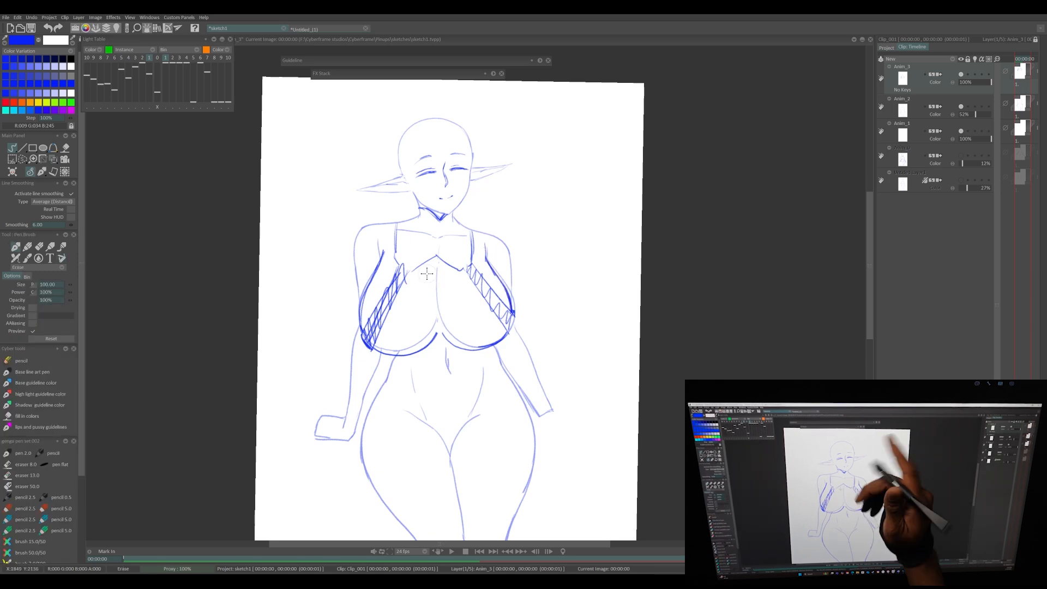
key("e")
key("ctrl+z")
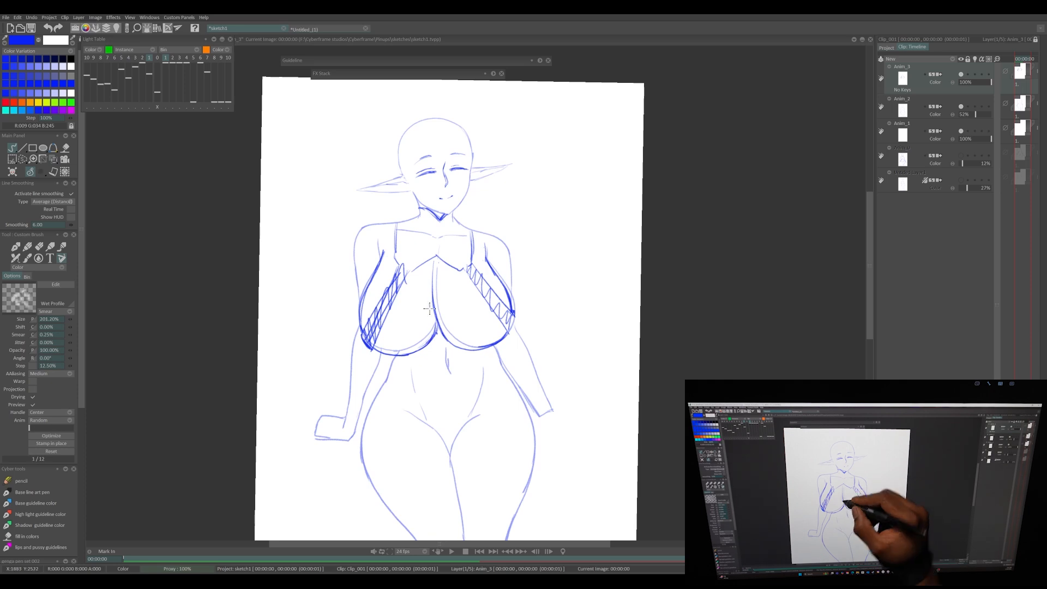
Step: Erase the hatching of the first diagonal side band and redraw the band's inner edge as a curve following the chest
scroll(472, 273, "up", 2)
key("e")
key("e")
left_click_drag(427, 343, 418, 294)
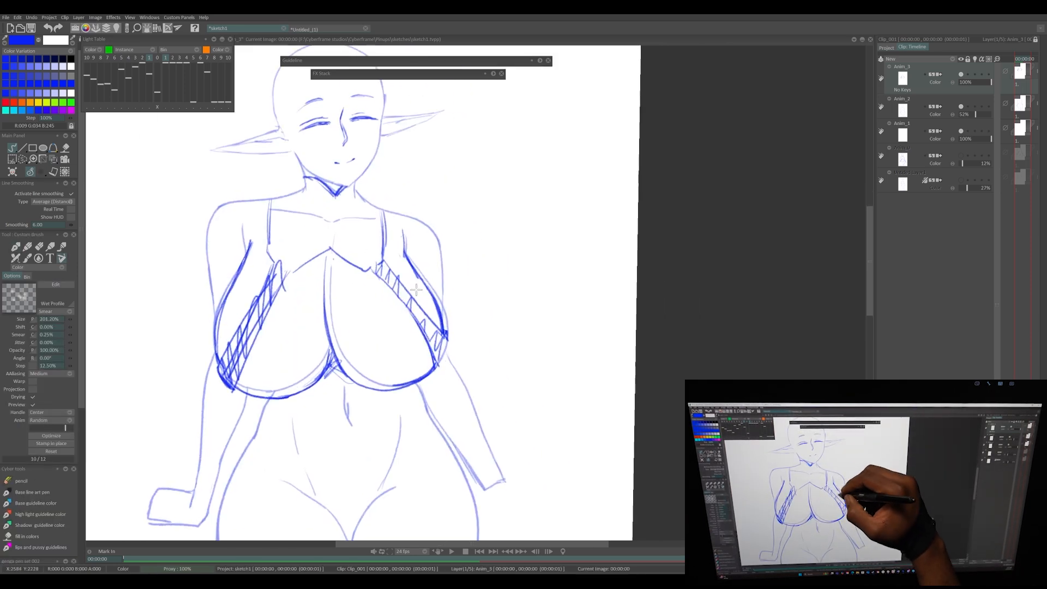
key("e")
mouse_move(273, 270)
left_mouse_down()
mouse_move(234, 370)
mouse_move(288, 264)
left_mouse_up()
key("e")
key("e")
left_click_drag(235, 382, 288, 266)
mouse_move(218, 355)
left_mouse_down()
mouse_move(234, 387)
mouse_move(267, 290)
mouse_move(288, 265)
mouse_move(214, 371)
left_mouse_up()
key("e")
left_click_drag(213, 335, 234, 390)
Step: Erase the hatched side band on the opposite side and redraw its inner edge as a matching curve
key("e")
left_click_drag(393, 273, 450, 366)
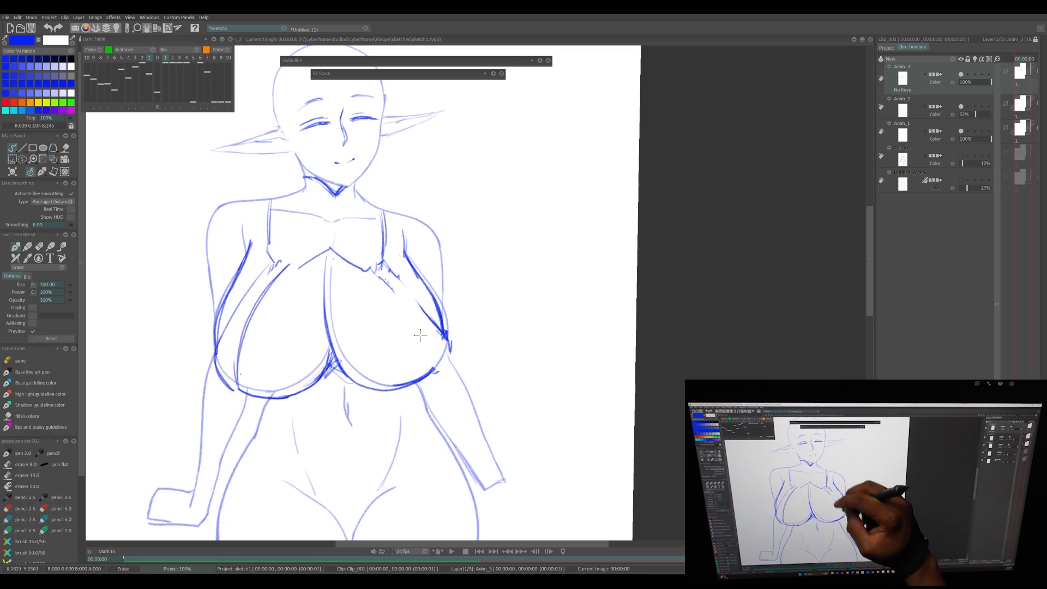
left_click_drag(450, 302, 425, 352)
key("e")
left_click_drag(376, 255, 442, 328)
key("x")
mouse_move(388, 286)
left_mouse_down()
mouse_move(413, 327)
mouse_move(283, 343)
left_mouse_up()
key("e")
left_click_drag(450, 314, 414, 351)
key("e")
Step: Draw the side band's outer edge from the strap down to the garment's side and darken the adjoining outer contour
left_click_drag(409, 407, 470, 306)
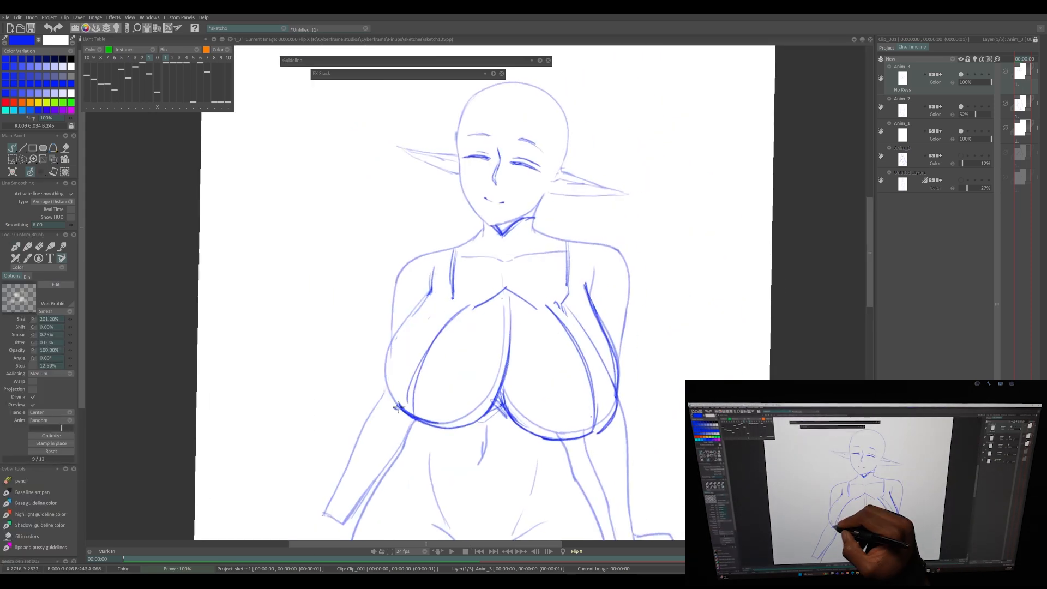
left_click_drag(391, 394, 449, 297)
mouse_move(385, 400)
left_mouse_down()
mouse_move(456, 295)
mouse_move(385, 393)
mouse_move(415, 338)
mouse_move(453, 297)
left_mouse_up()
key("e")
key("e")
left_click_drag(451, 299, 411, 342)
left_click_drag(390, 377, 434, 281)
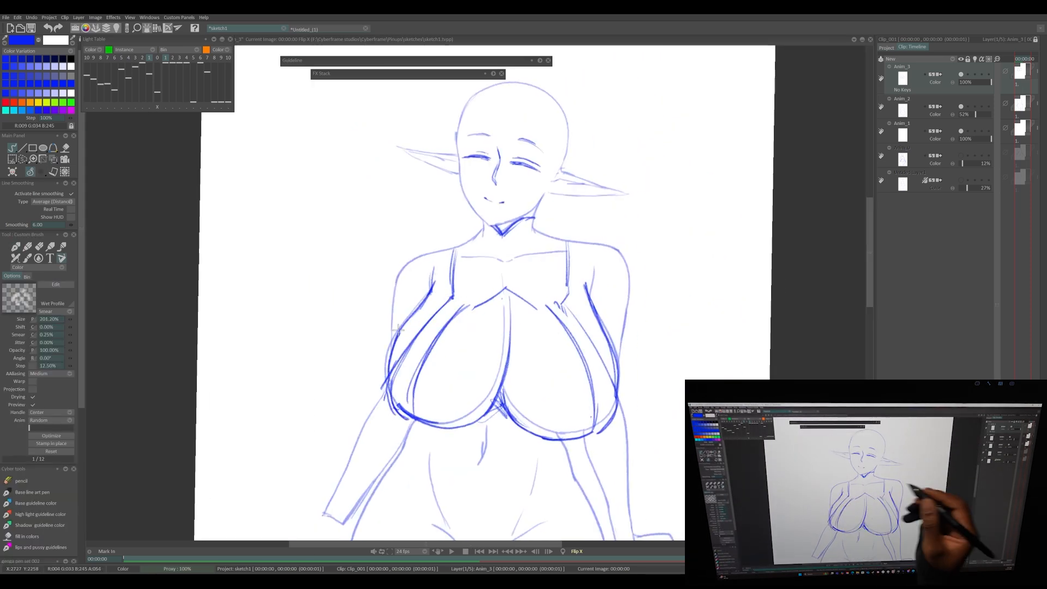
Step: Darken both shoulder straps and the pointed corners where they meet the neckline and side bands
left_click_drag(566, 254, 547, 315)
left_click_drag(451, 285, 465, 314)
left_click_drag(458, 240, 452, 294)
left_click_drag(561, 240, 567, 293)
left_click_drag(567, 258, 565, 313)
Step: Erase the rough overlapping strokes at the chest's lower centre and redraw the garment's lower contour on both sides
key("e")
left_click_drag(506, 401, 523, 429)
key("b")
left_click_drag(503, 382, 523, 429)
left_click_drag(502, 388, 525, 427)
key("e")
mouse_move(406, 409)
left_mouse_down()
mouse_move(445, 429)
mouse_move(490, 412)
left_mouse_up()
key("b")
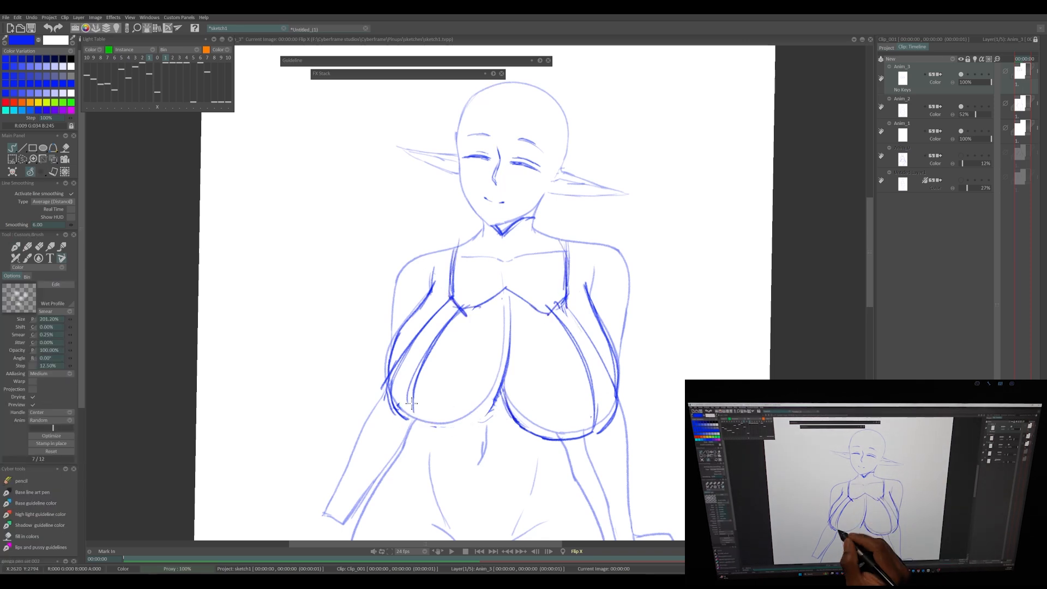
mouse_move(414, 419)
left_mouse_down()
mouse_move(451, 427)
mouse_move(488, 412)
mouse_move(474, 424)
mouse_move(493, 397)
mouse_move(485, 418)
left_mouse_up()
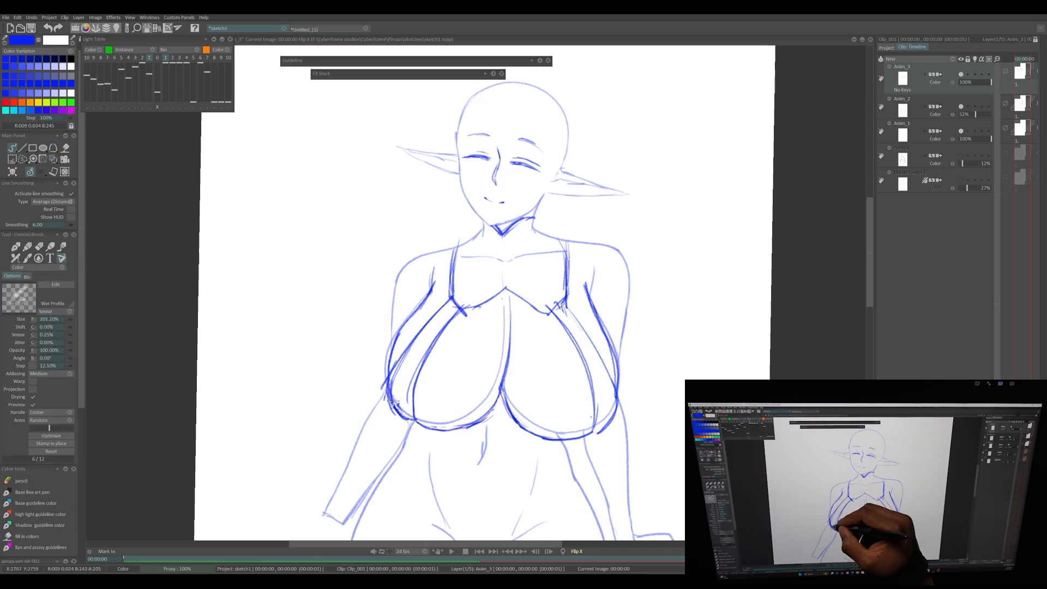
Step: Retrace the garment's outer side contours from the underarms down to the lower edge
left_click_drag(389, 382, 430, 289)
left_click_drag(592, 295, 613, 355)
left_click_drag(583, 267, 622, 401)
left_click_drag(617, 403, 595, 429)
Step: Unflip the canvas, add a centre line, hatch the peak of the garment's neckline and thicken the straps and their corners
key("shift+x")
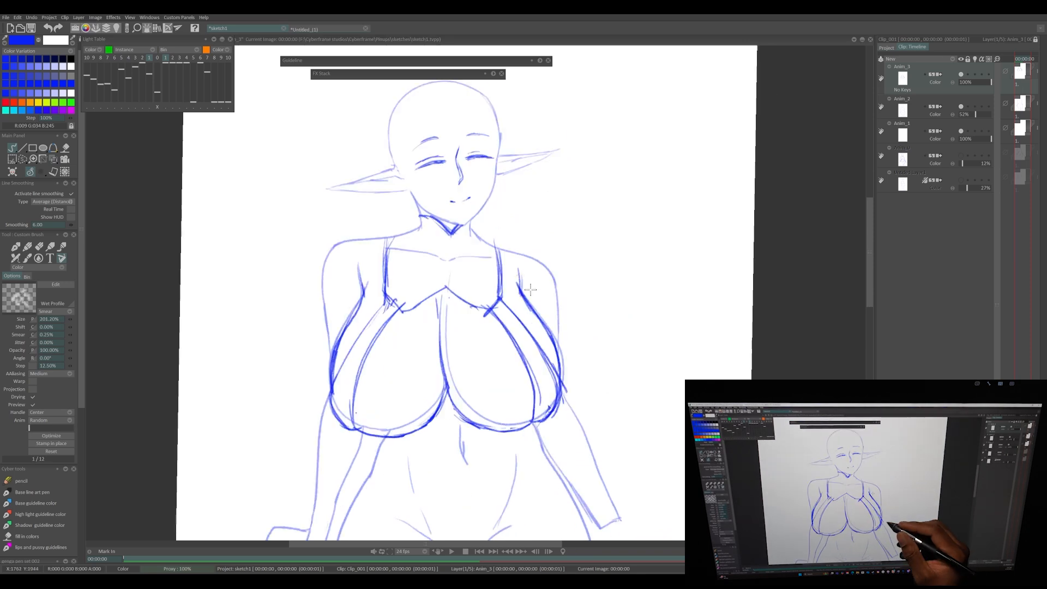
left_click_drag(438, 309, 443, 379)
mouse_move(409, 316)
left_mouse_down()
mouse_move(437, 296)
mouse_move(469, 299)
left_mouse_up()
left_click_drag(421, 304, 450, 295)
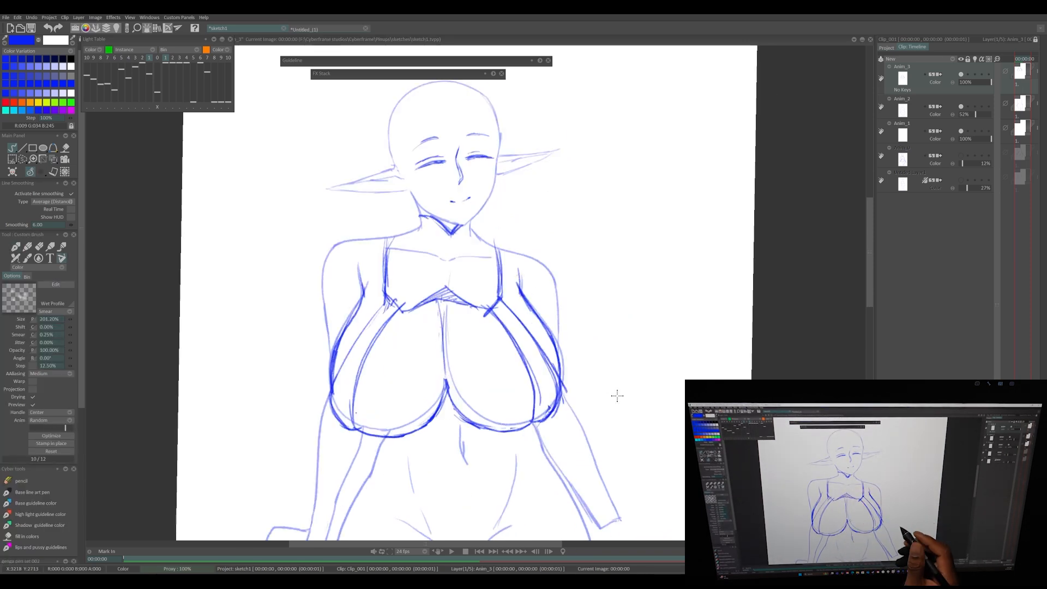
left_click_drag(388, 240, 385, 289)
left_click_drag(495, 247, 498, 295)
mouse_move(410, 308)
left_mouse_down()
mouse_move(443, 287)
mouse_move(405, 308)
left_mouse_up()
left_click_drag(475, 307, 489, 303)
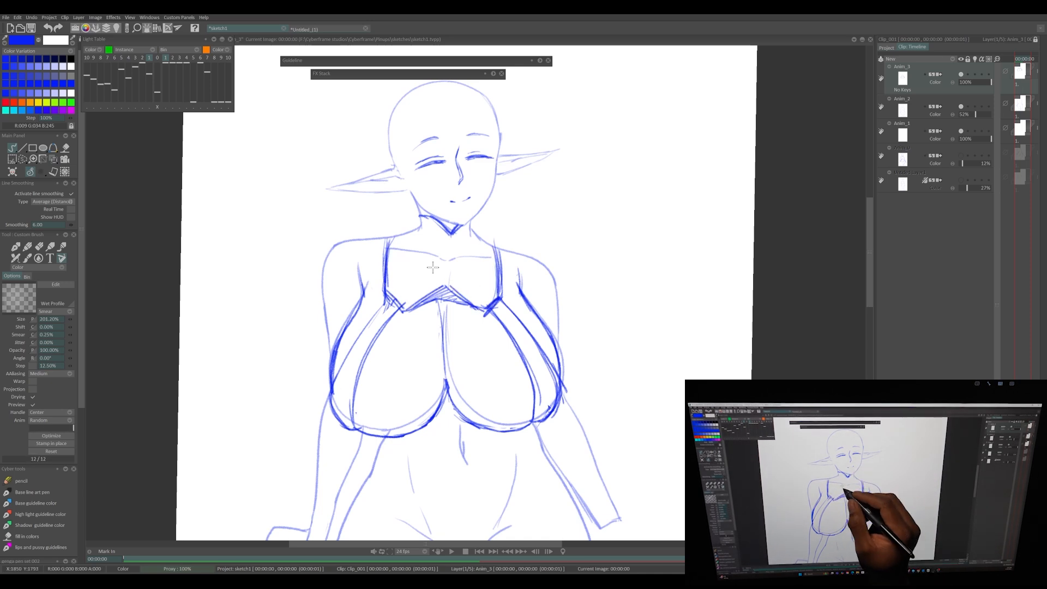
Step: Add a new animation layer and draw a parted hairline with strands framing the forehead and face
left_click_drag(475, 371, 460, 507)
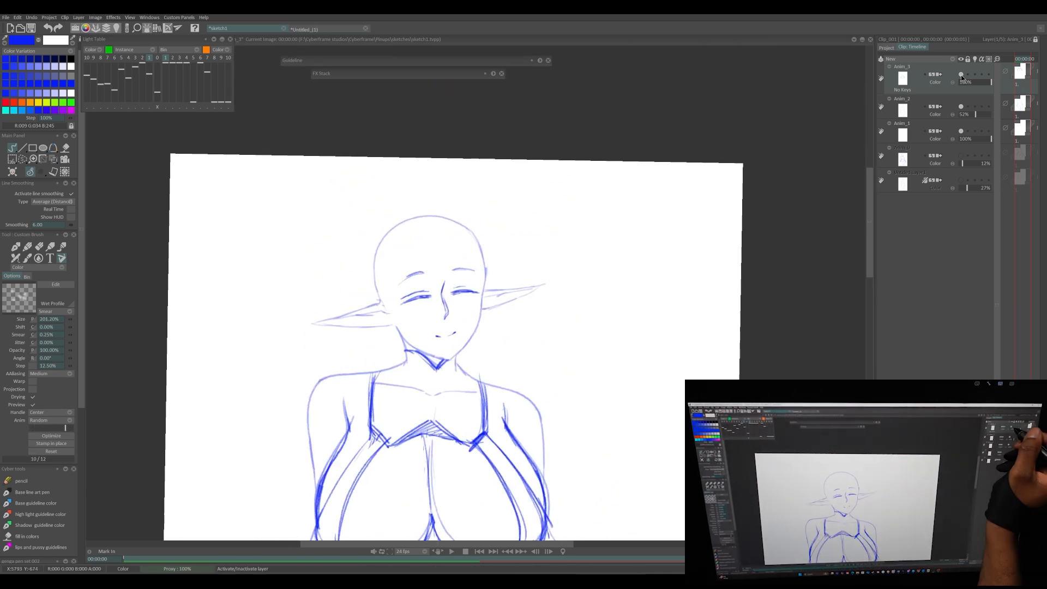
key("ctrl+shift+n")
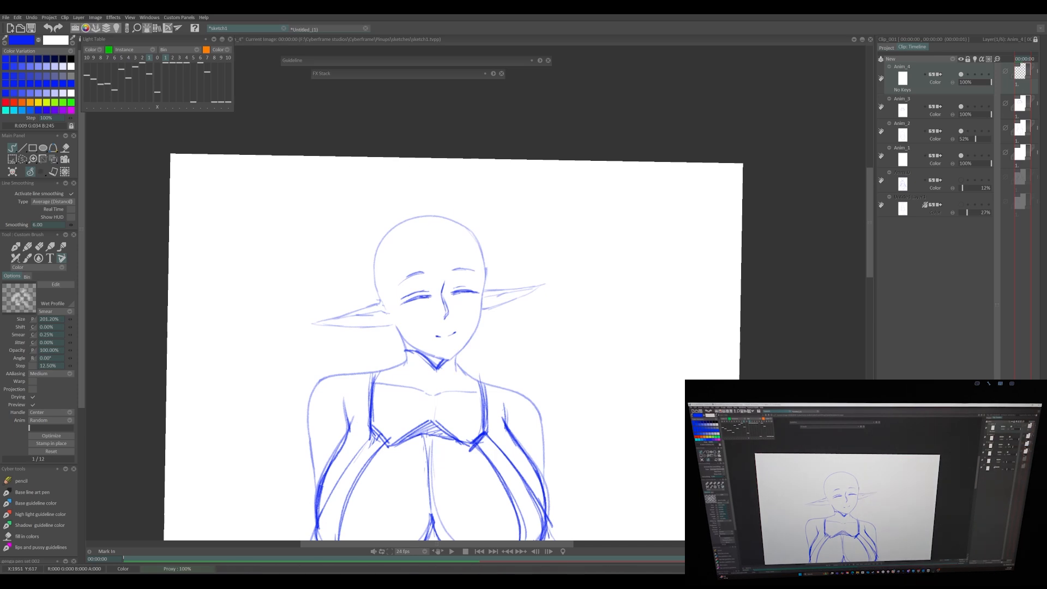
mouse_move(440, 241)
left_mouse_down()
mouse_move(447, 218)
mouse_move(482, 294)
left_mouse_up()
key("ctrl+z")
left_click_drag(427, 232, 416, 243)
left_click_drag(410, 240, 407, 358)
left_click_drag(477, 260, 483, 302)
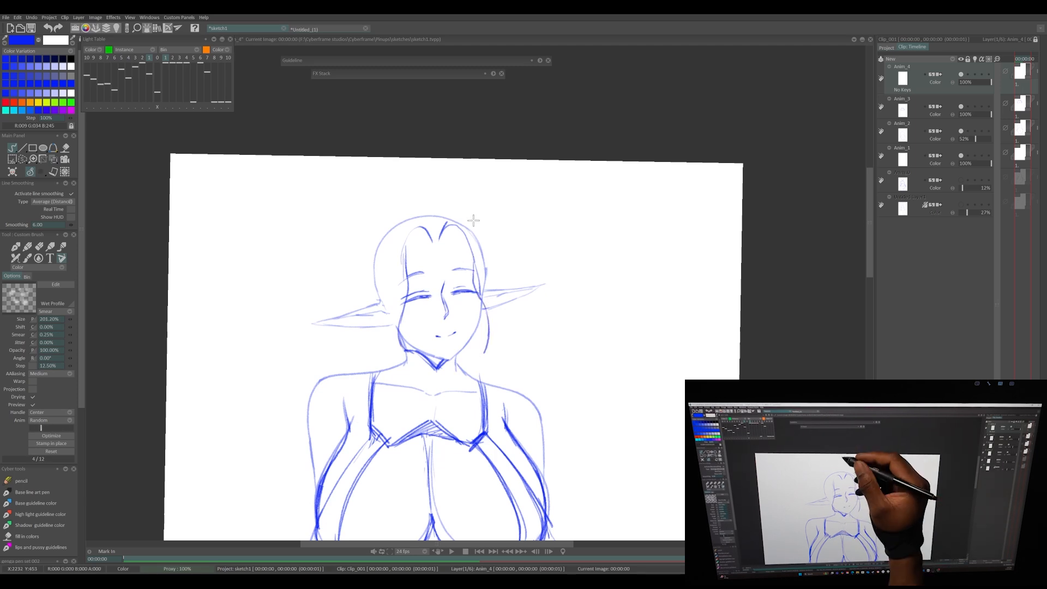
Step: Draw cheek-length locks beside the jaw, hatch the hair roots around the parting and add strands at the crown and ear
left_click_drag(382, 330, 418, 364)
left_click_drag(483, 247, 506, 354)
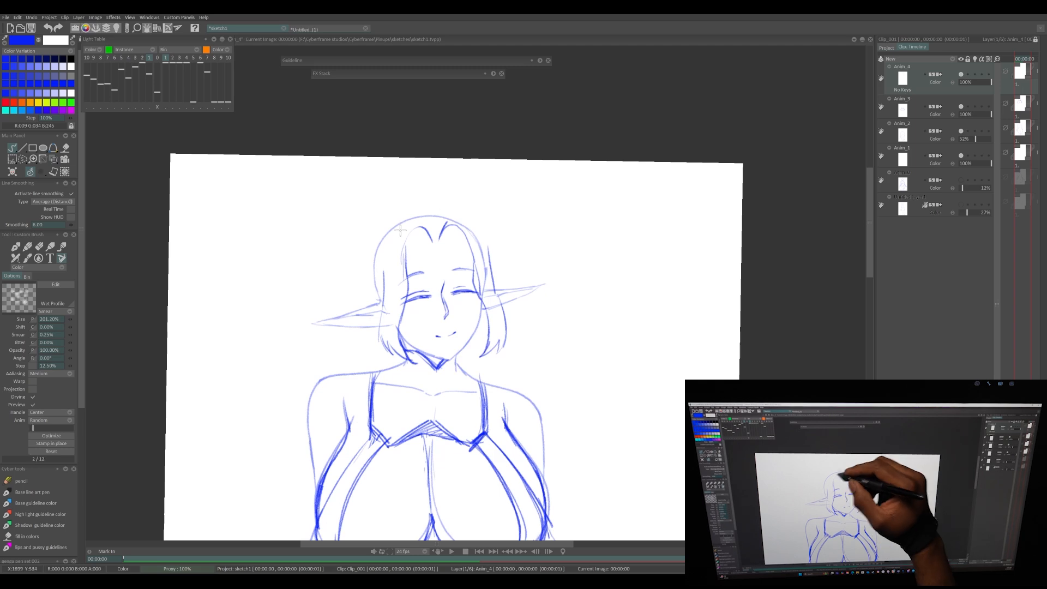
left_click_drag(429, 246, 441, 245)
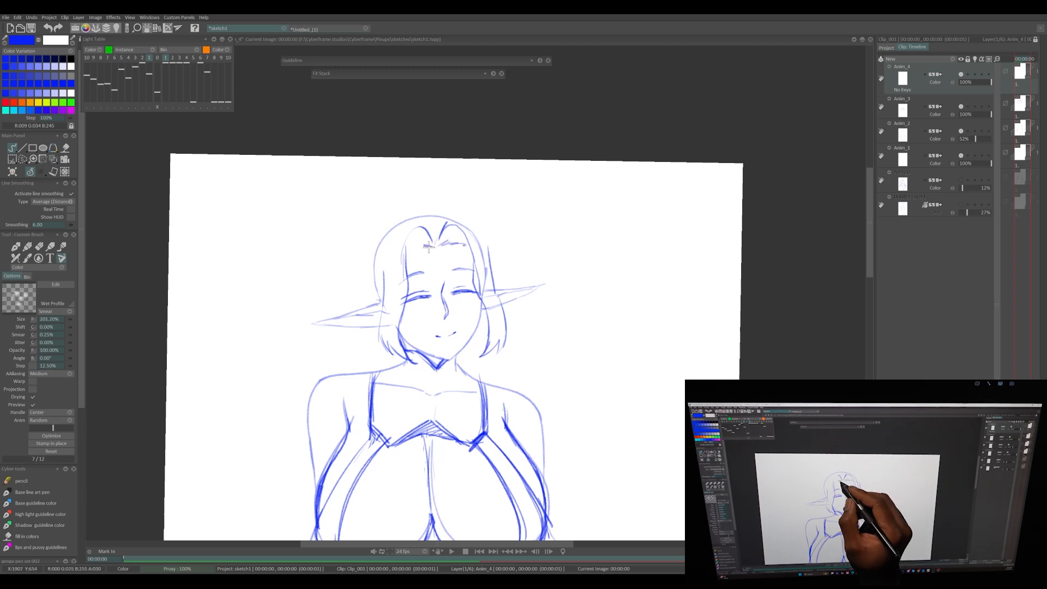
mouse_move(406, 257)
left_mouse_down()
mouse_move(455, 238)
mouse_move(466, 251)
mouse_move(426, 229)
mouse_move(457, 225)
mouse_move(426, 218)
left_mouse_up()
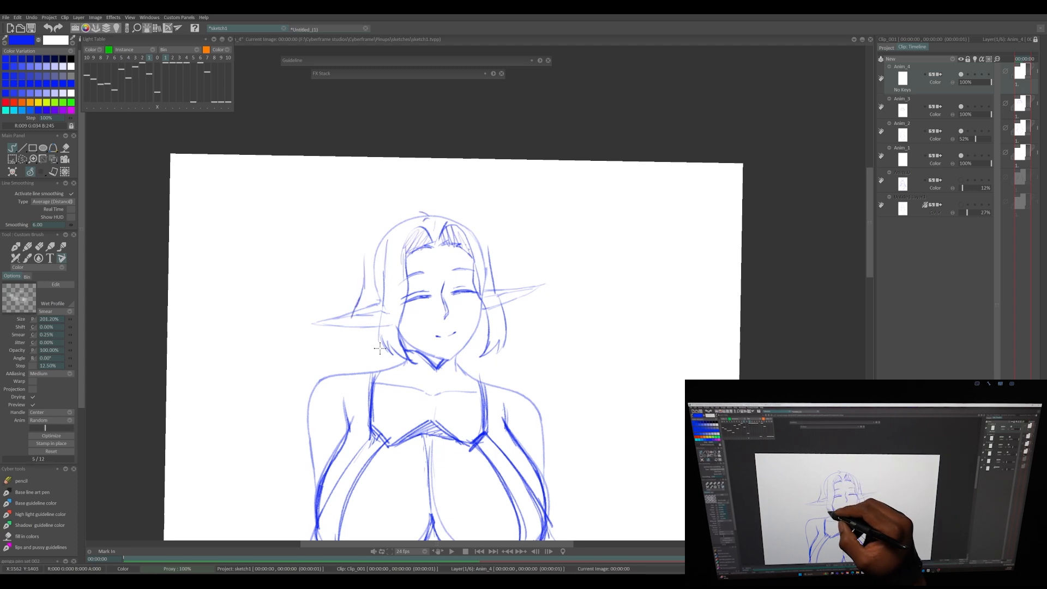
Step: Lower the Anim_3 layer's opacity to 31% and draw long locks over the chest and strands behind the shoulders
left_click_drag(404, 352, 408, 418)
left_click(969, 114)
left_click_drag(383, 360, 395, 414)
mouse_move(462, 351)
left_mouse_down()
mouse_move(478, 393)
mouse_move(462, 428)
left_mouse_up()
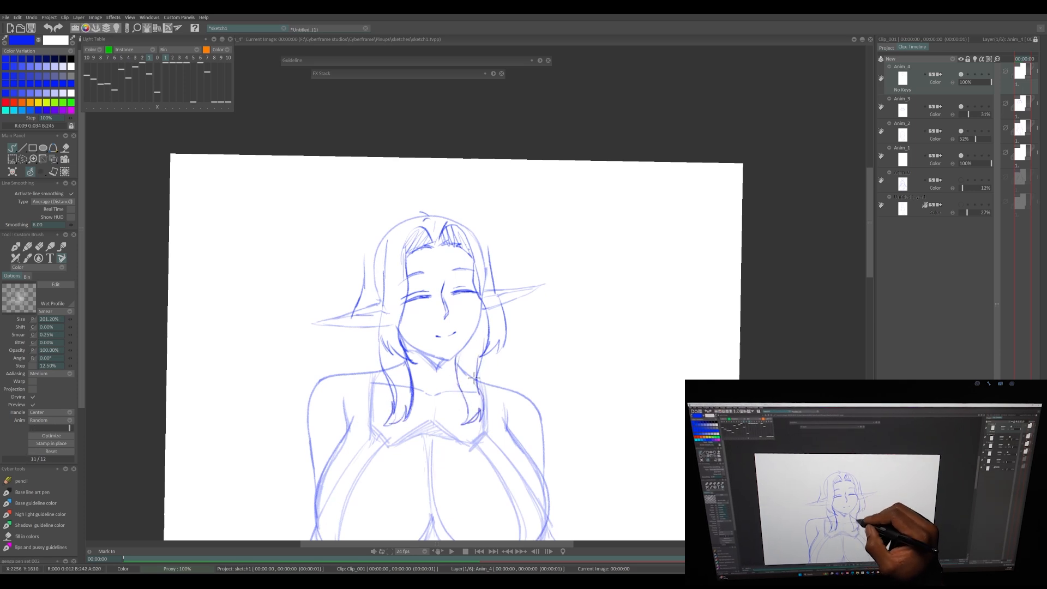
left_click_drag(499, 352, 527, 397)
key("e")
key("e")
scroll(338, 349, "down", 5)
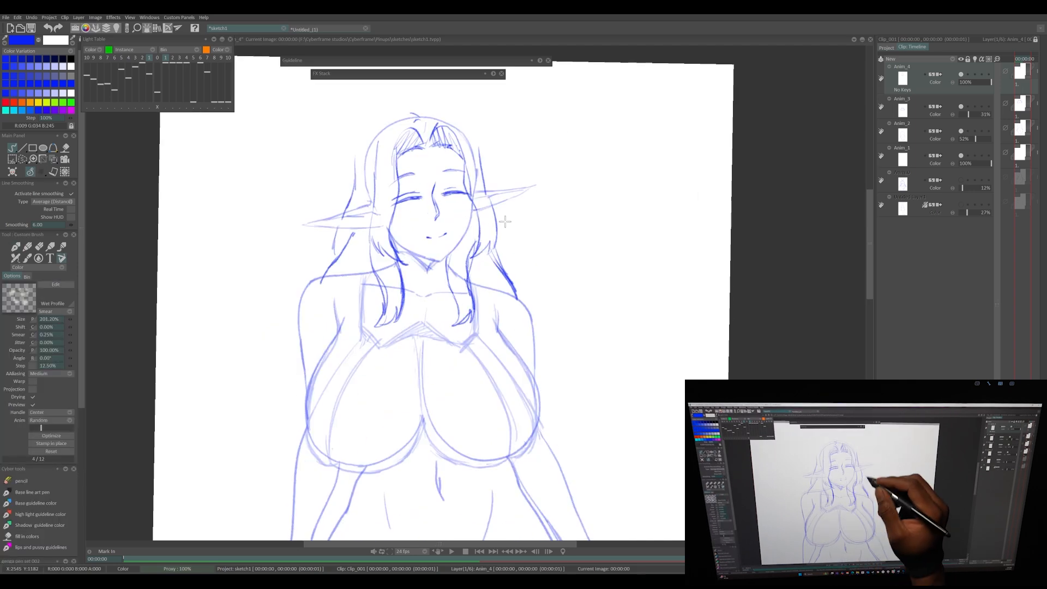
Step: Extend the long hair down both sides of the body past the arms, with curved, pointed tips
left_click_drag(322, 257, 294, 398)
left_click_drag(292, 350, 297, 399)
left_click_drag(290, 363, 314, 408)
left_click_drag(569, 245, 460, 231)
mouse_move(440, 272)
left_mouse_down()
mouse_move(490, 385)
mouse_move(497, 407)
left_mouse_up()
mouse_move(484, 371)
left_mouse_down()
mouse_move(485, 416)
mouse_move(475, 416)
left_mouse_up()
left_click_drag(480, 377, 462, 415)
left_click_drag(361, 377, 458, 258)
left_click_drag(300, 275, 258, 376)
mouse_move(261, 376)
left_mouse_down()
mouse_move(298, 346)
mouse_move(293, 393)
left_mouse_up()
left_click_drag(563, 286, 582, 370)
Step: Draw the outer hair contour from the crown down both sides of the head
scroll(374, 269, "up", 12)
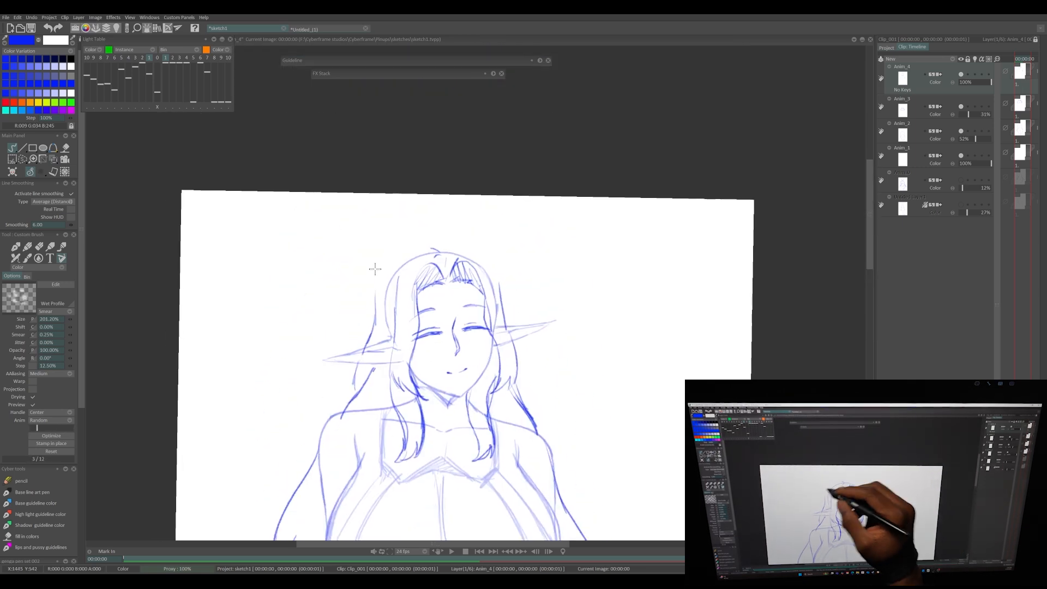
left_click_drag(483, 263, 500, 306)
left_click_drag(388, 265, 374, 316)
left_click_drag(378, 277, 395, 254)
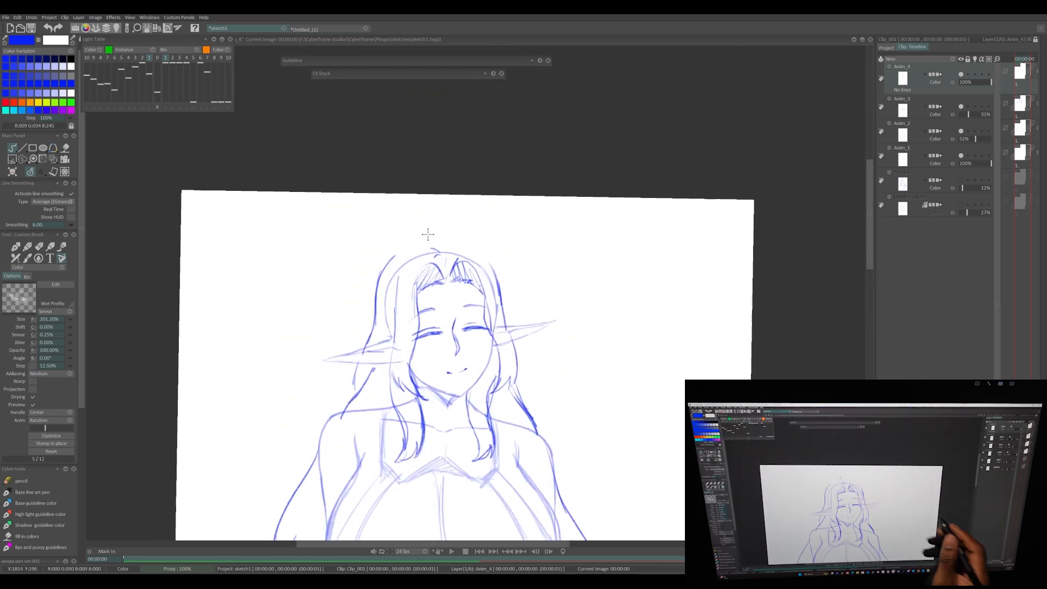
left_click_drag(614, 352, 404, 348)
mouse_move(479, 268)
left_mouse_down()
mouse_move(411, 298)
mouse_move(447, 276)
left_mouse_up()
mouse_move(454, 267)
left_mouse_down()
mouse_move(411, 309)
mouse_move(406, 366)
left_mouse_up()
left_click_drag(603, 405, 397, 404)
left_click_drag(605, 415, 541, 295)
Step: Mirror the view, erase stray strokes around the crown and redraw a smooth hair outline down to the shoulder
key("shift+x")
left_click_drag(594, 393, 512, 487)
scroll(543, 319, "up", 2)
key("e")
left_click_drag(485, 215, 457, 206)
left_click_drag(394, 206, 360, 214)
key("b")
mouse_move(514, 289)
left_mouse_down()
mouse_move(503, 244)
mouse_move(343, 230)
mouse_move(309, 300)
left_mouse_up()
key("e")
key("b")
left_click_drag(384, 214, 311, 327)
mouse_move(326, 262)
left_mouse_down()
mouse_move(270, 431)
mouse_move(275, 391)
left_mouse_up()
key("e")
key("b")
left_click_drag(291, 336, 257, 462)
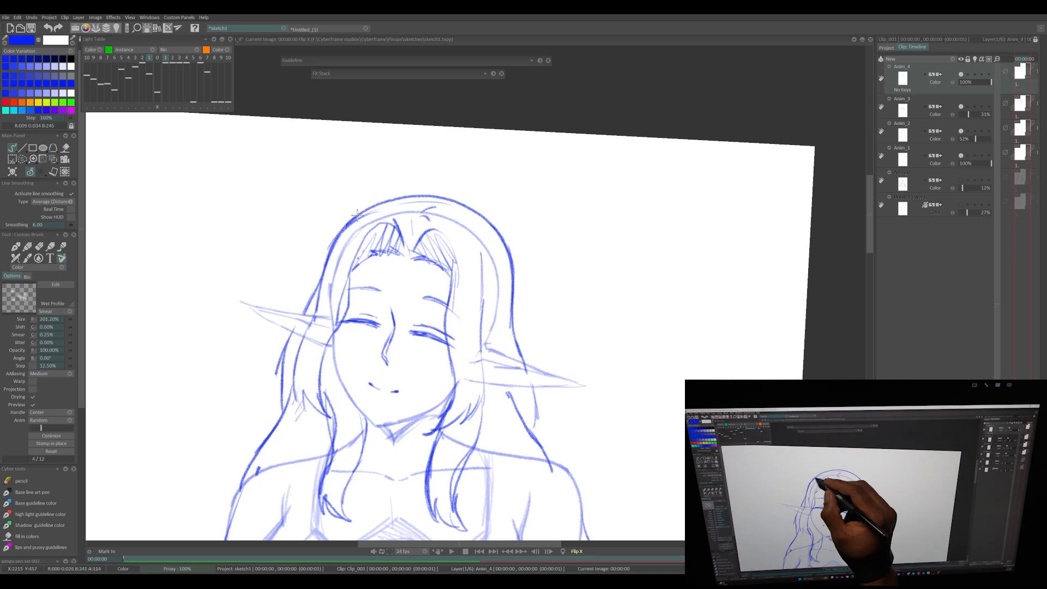
Step: Set the Anim_2 layer's opacity to 100% and erase its skull outline and the ear lines covered by hair
left_click(963, 130)
left_click(962, 125)
left_click_drag(976, 131, 993, 130)
key("e")
mouse_move(455, 215)
left_mouse_down()
mouse_move(494, 294)
mouse_move(321, 306)
left_mouse_up()
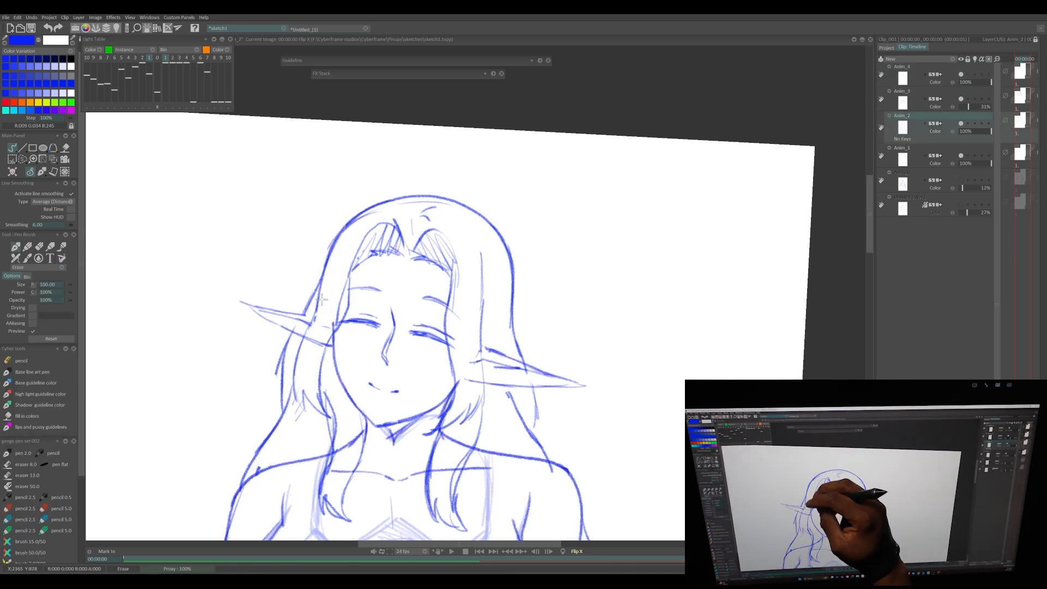
left_click_drag(476, 382, 463, 380)
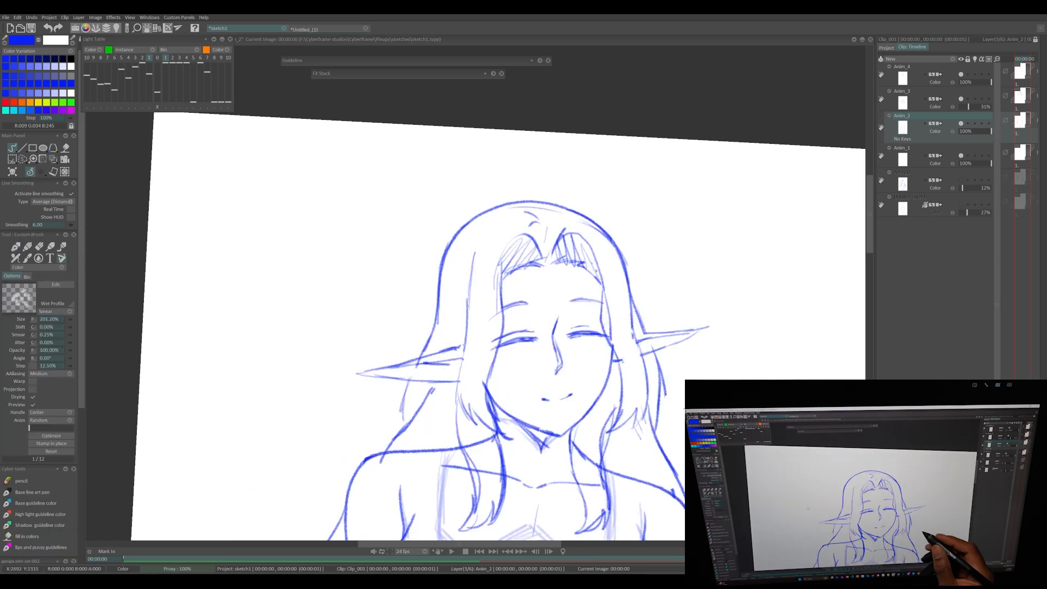
Step: Toggle the hair layer's visibility to check the head, then hatch shading in the hair beside the neck and behind the ear
left_click(961, 75)
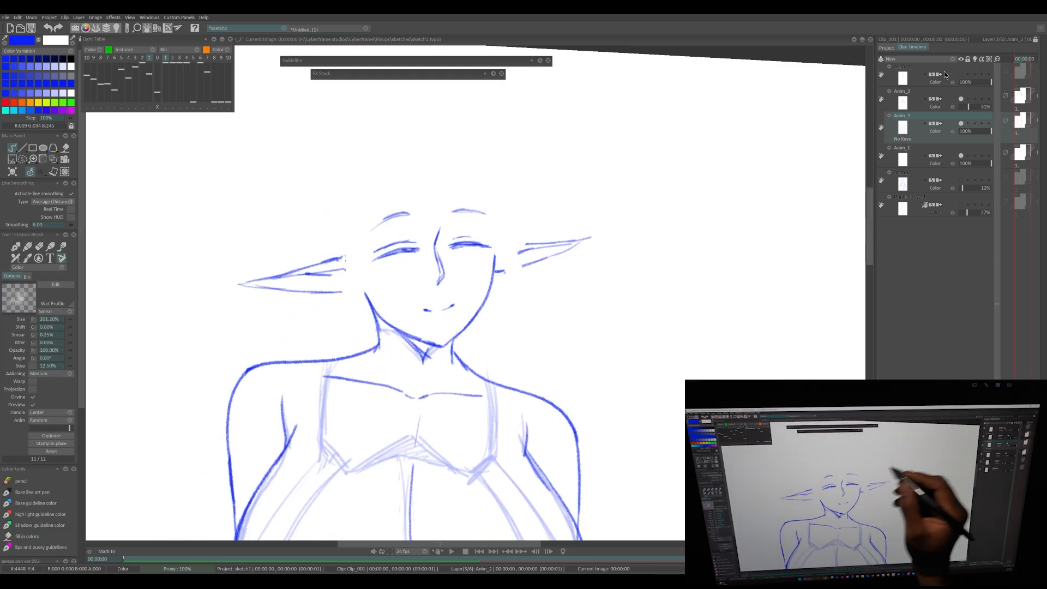
left_click(961, 74)
left_click_drag(503, 300, 490, 353)
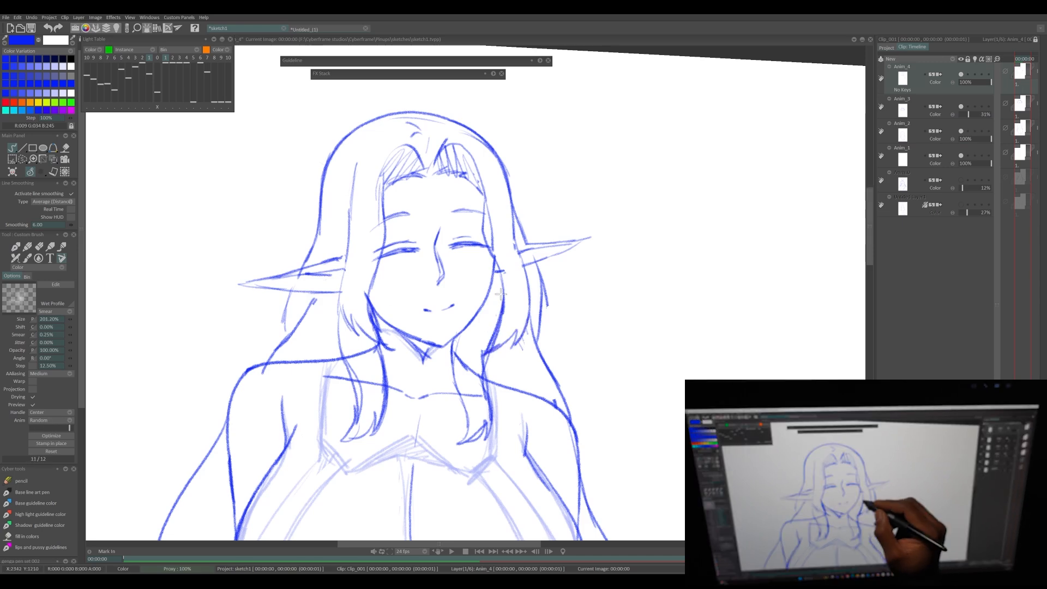
left_click_drag(470, 317, 439, 350)
left_click_drag(339, 315, 303, 358)
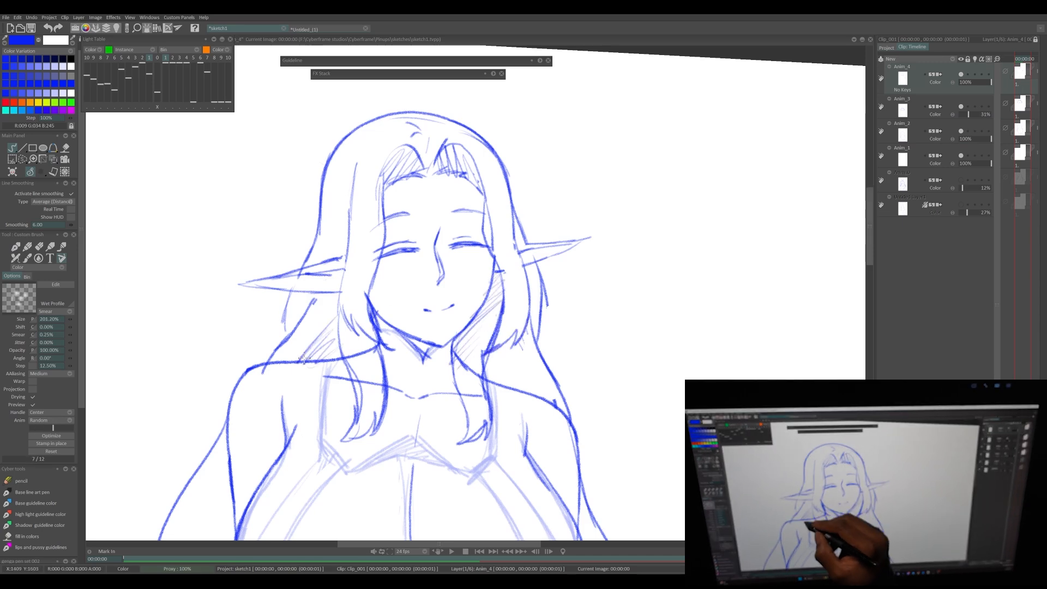
left_click_drag(335, 254, 349, 245)
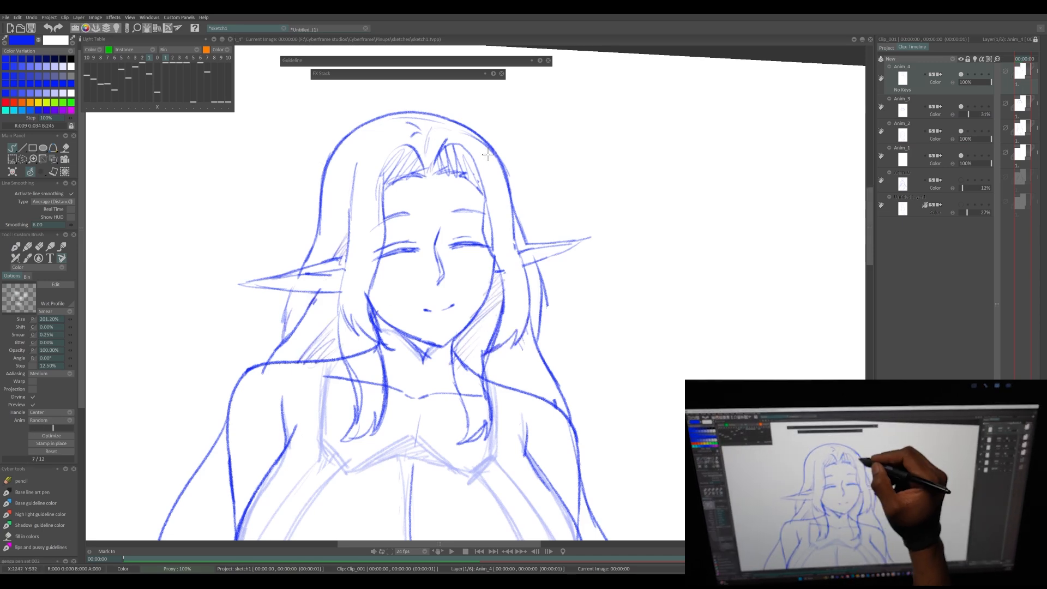
Step: Add hatched blush to the cheeks, refine the lips and hatch a shadow on the neck below the chin
key("minus")
key("minus")
key("plus")
key("plus")
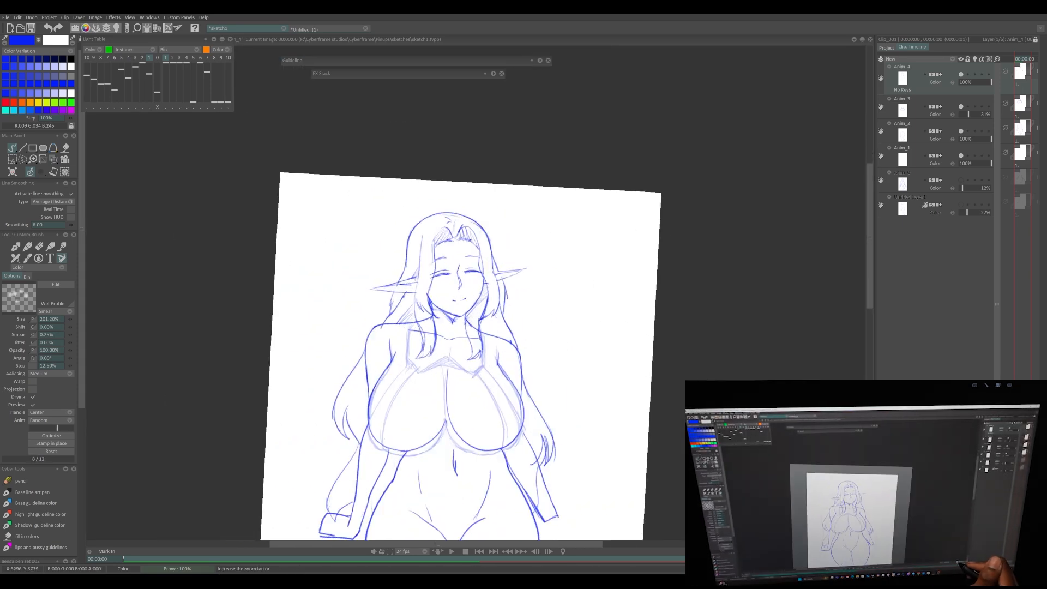
mouse_move(491, 266)
left_mouse_down()
mouse_move(446, 311)
mouse_move(457, 341)
left_mouse_up()
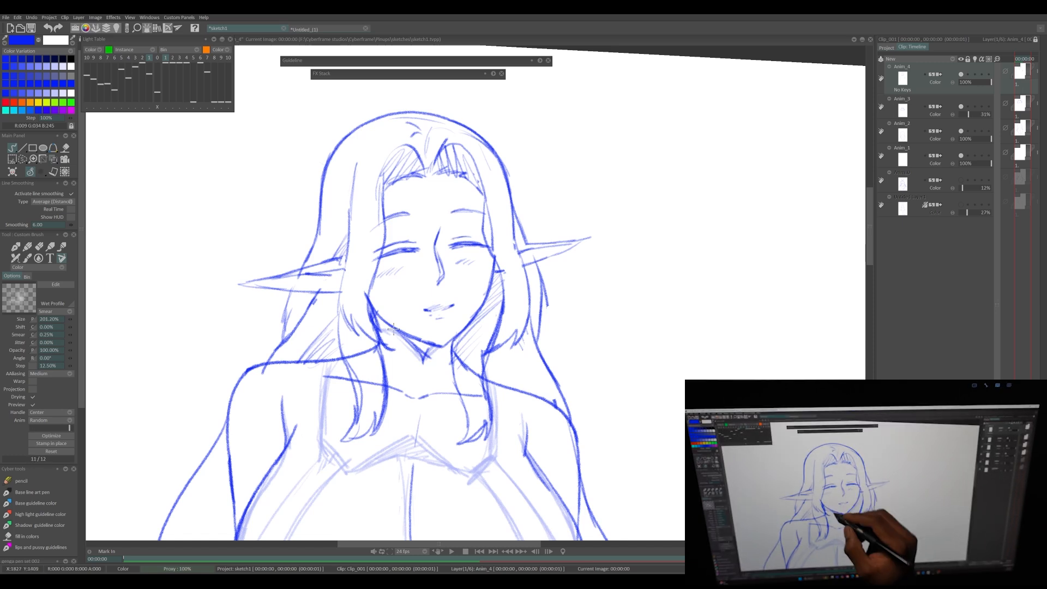
left_click_drag(382, 326, 446, 380)
left_click_drag(431, 348, 454, 378)
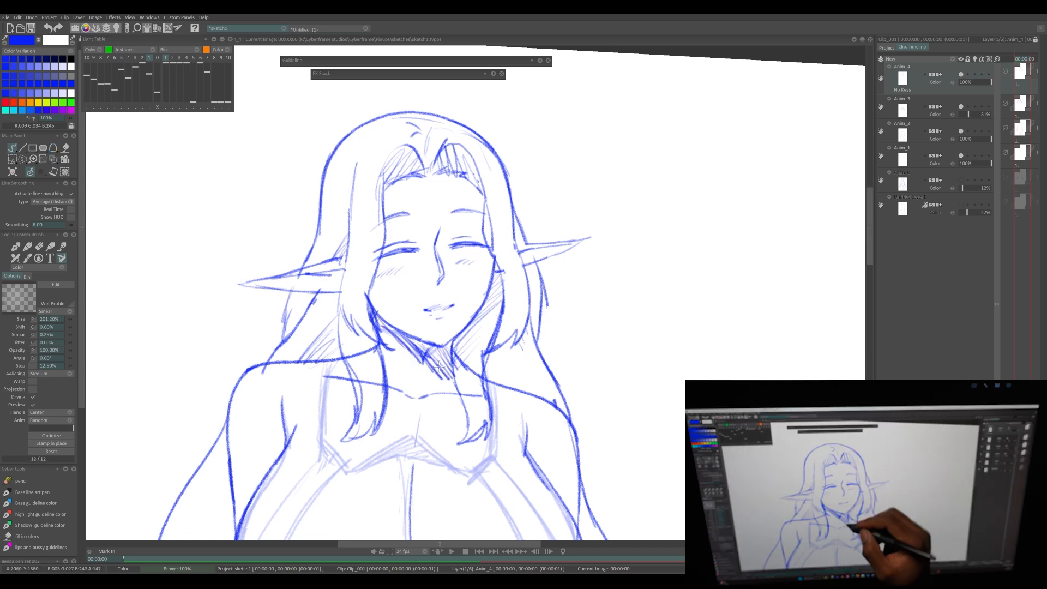
Step: Trace the garment's straps, pointed neckline and curved side bands in clean dark lines on the Anim_4 layer
scroll(401, 413, "down", 5)
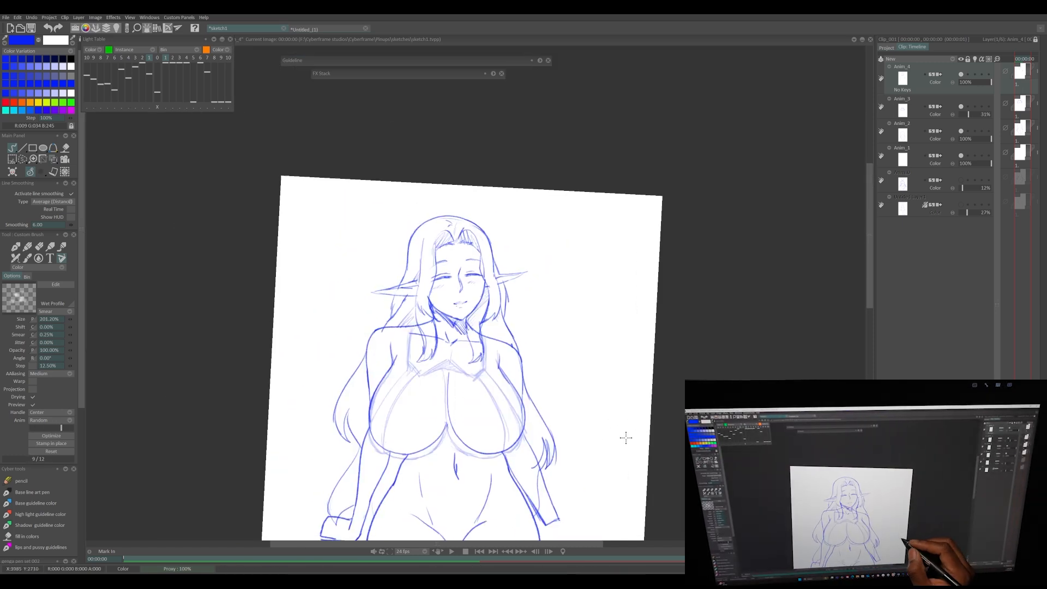
scroll(470, 343, "up", 5)
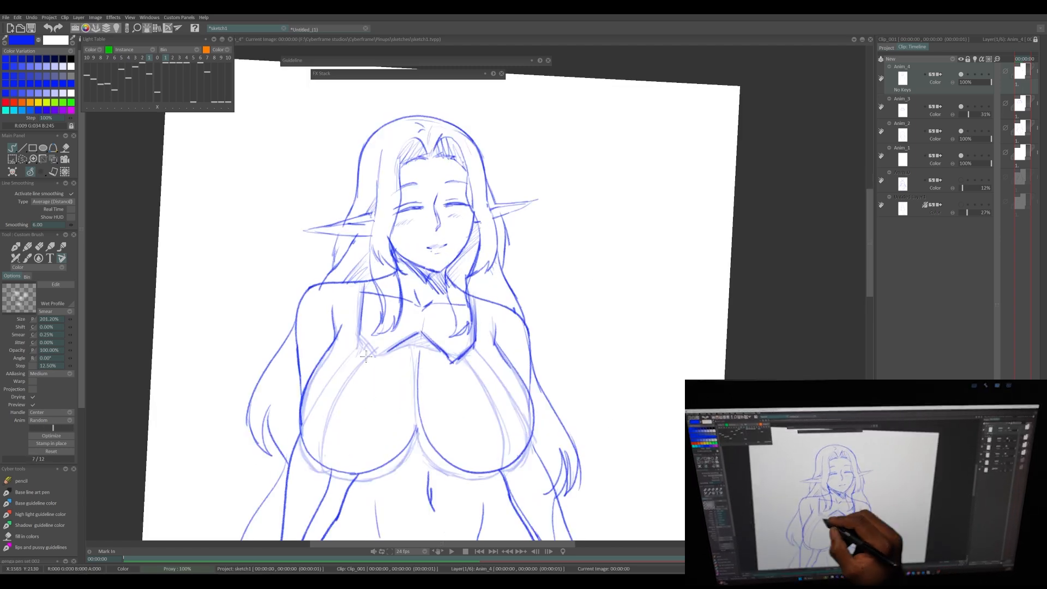
mouse_move(360, 351)
left_mouse_down()
mouse_move(300, 442)
mouse_move(319, 448)
left_mouse_up()
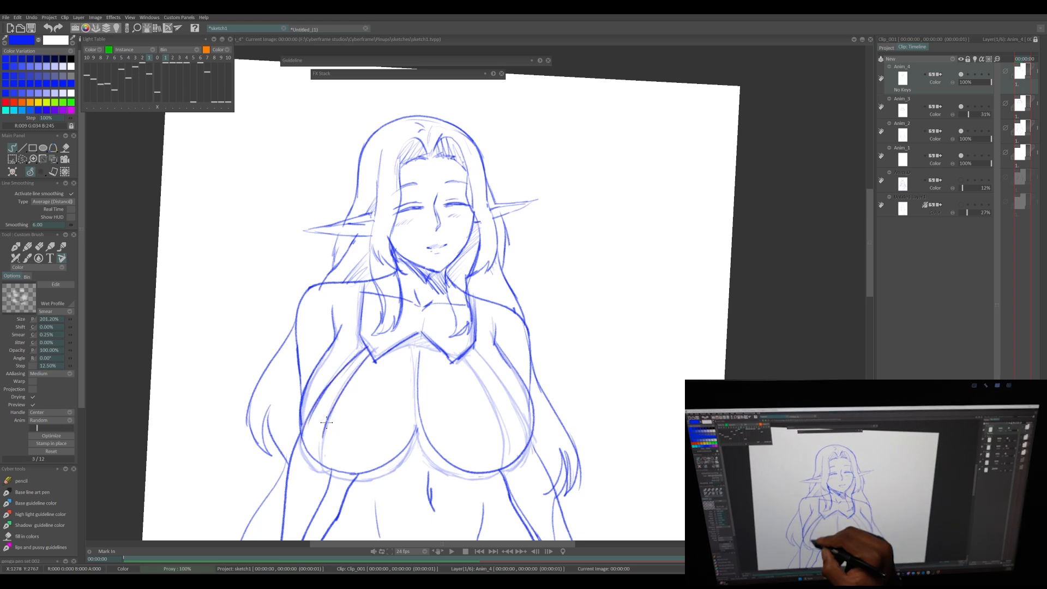
left_click_drag(338, 390, 319, 456)
left_click_drag(338, 392, 284, 399)
mouse_move(409, 365)
left_mouse_down()
mouse_move(451, 470)
mouse_move(468, 426)
left_mouse_up()
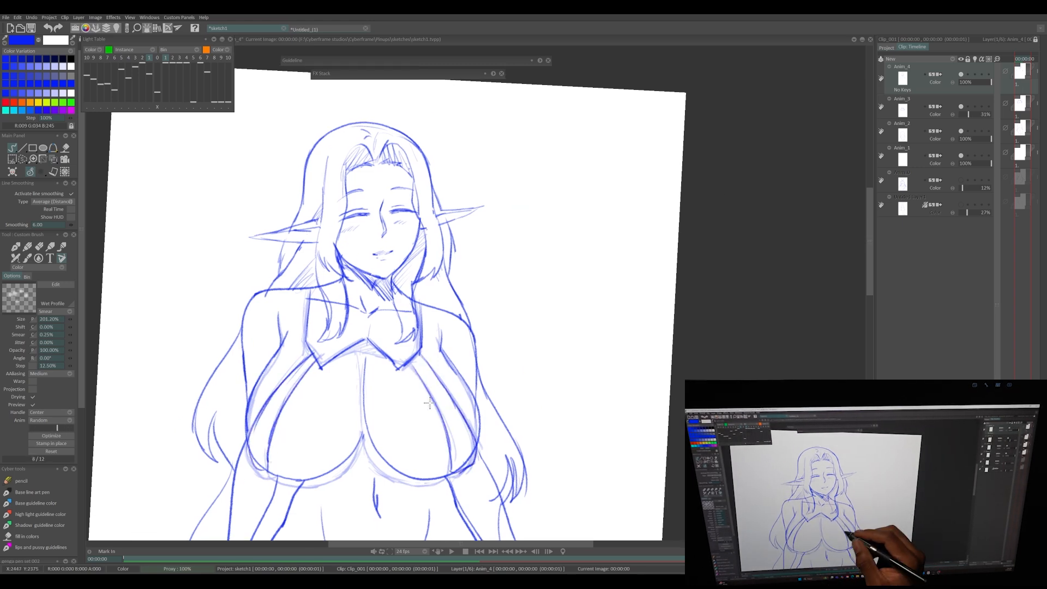
left_click_drag(440, 389, 470, 331)
Step: Toggle the lower layers to compare them, then erase the chest's centre line and lower contour on the Anim_2 layer
left_click(961, 106)
left_click(961, 106)
left_click(961, 131)
left_click(961, 130)
left_click(969, 131)
key("e")
left_click(968, 131)
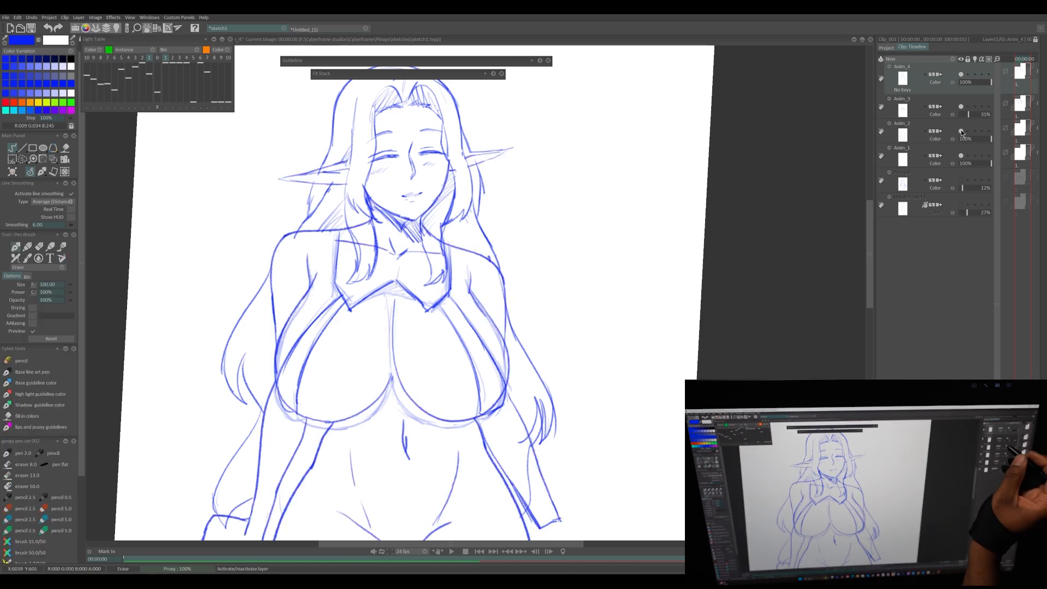
left_click(927, 136)
left_click_drag(394, 301, 391, 381)
mouse_move(458, 419)
left_mouse_down()
mouse_move(405, 403)
mouse_move(303, 422)
left_mouse_up()
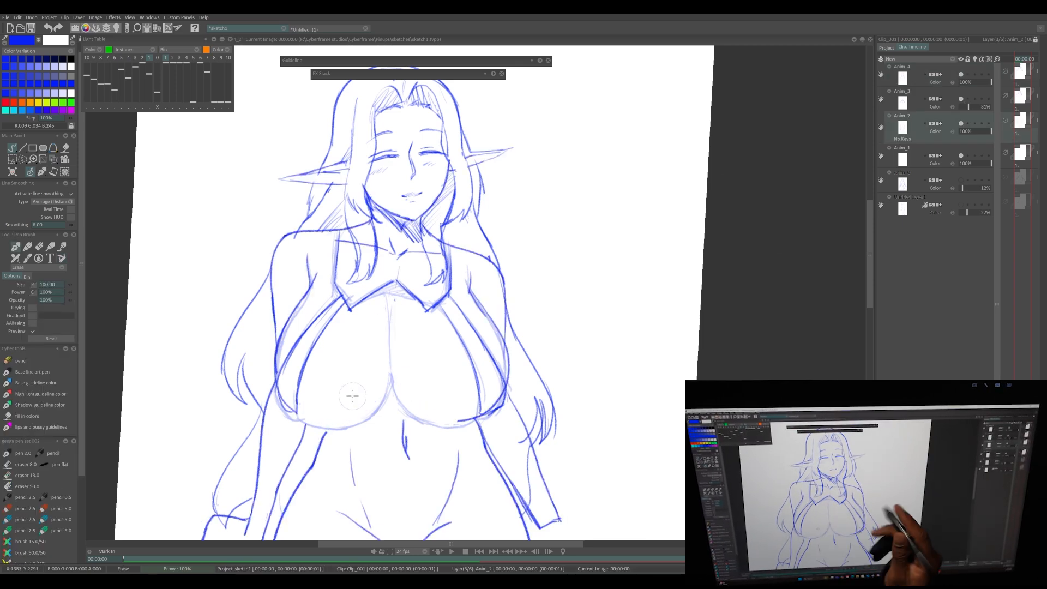
Step: Redraw the chest's centre line and lower contours in clean dark lines on the Anim_2 layer, and hide the Anim_3 layer
key("e")
mouse_move(393, 298)
left_mouse_down()
mouse_move(391, 350)
mouse_move(412, 418)
left_mouse_up()
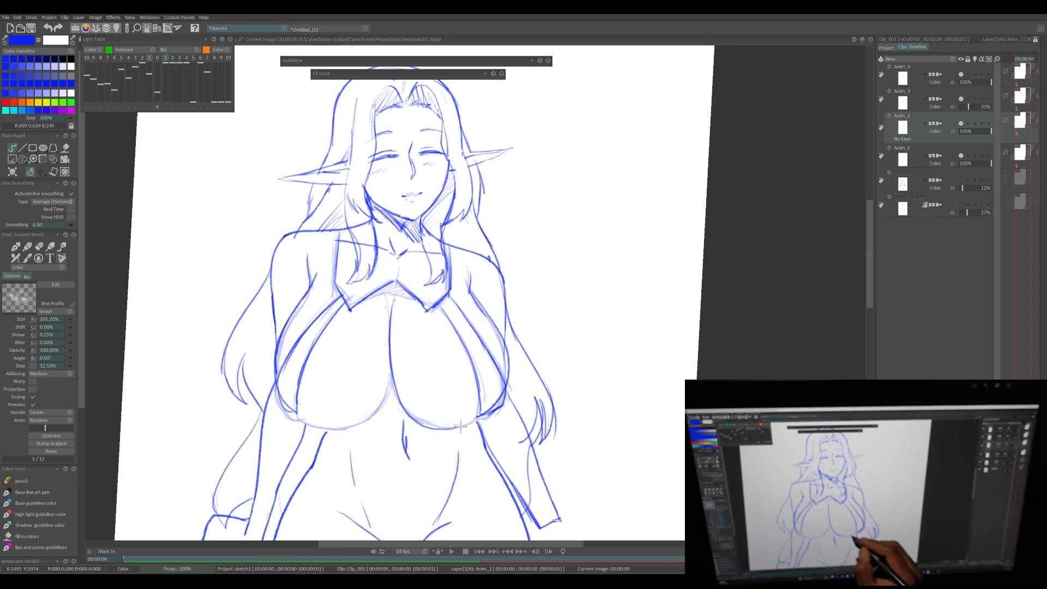
left_click_drag(390, 366, 361, 422)
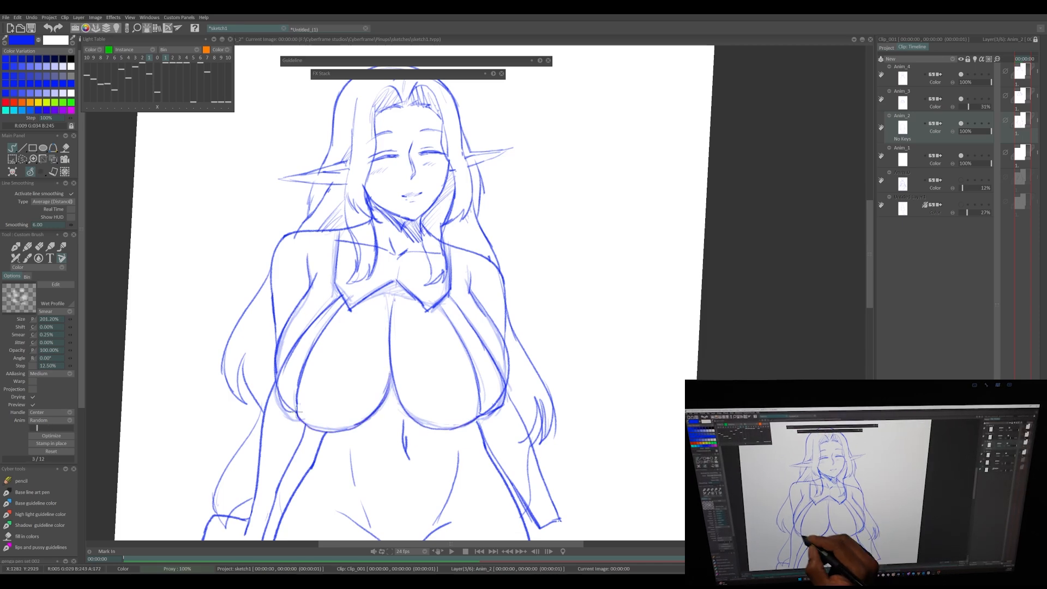
left_click(961, 99)
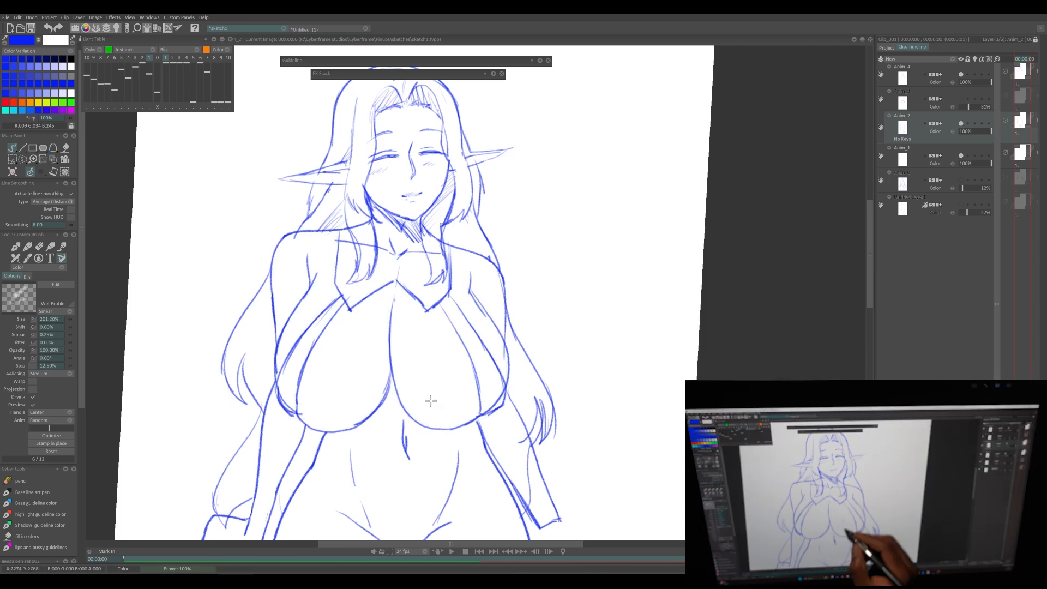
Step: Hatch a shadow beneath the chest contour, darken the garment's pointed neckline and save the drawing
mouse_move(386, 405)
left_mouse_down()
mouse_move(354, 435)
mouse_move(489, 428)
left_mouse_up()
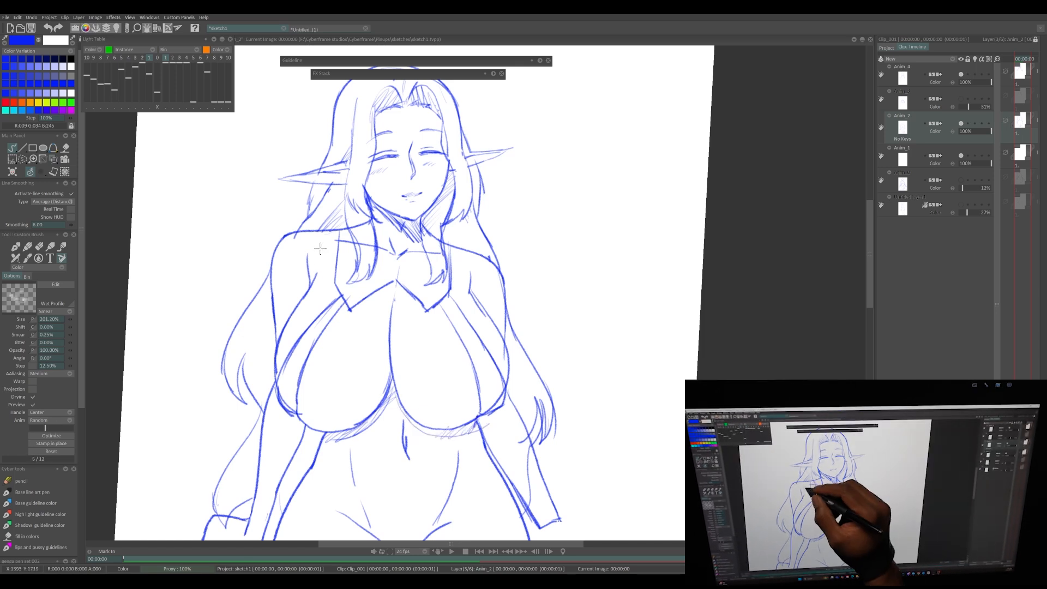
mouse_move(353, 306)
left_mouse_down()
mouse_move(393, 277)
mouse_move(421, 305)
left_mouse_up()
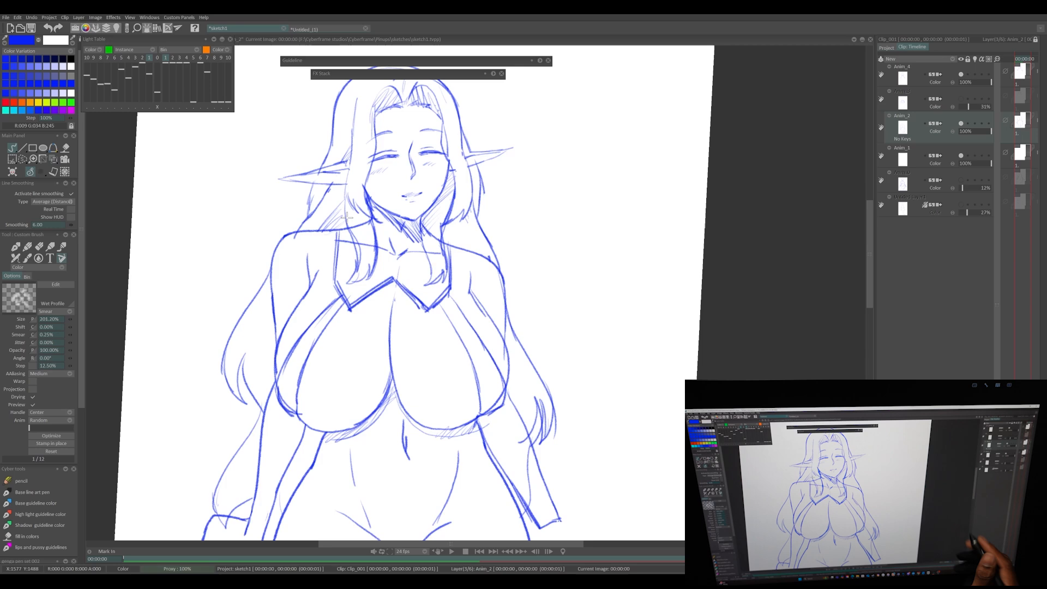
key("ctrl+s")
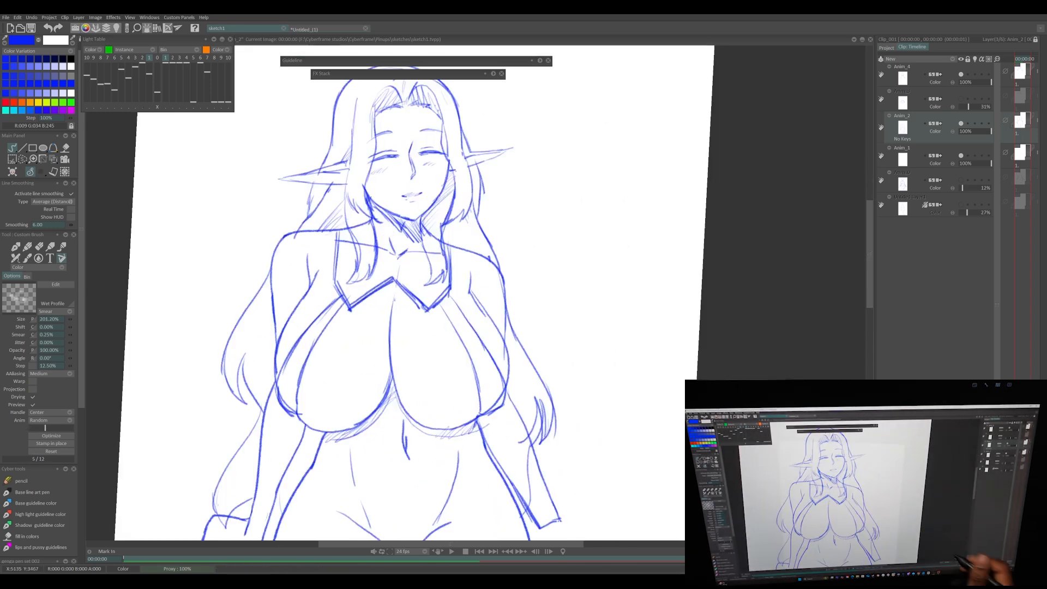
left_click_drag(406, 379, 391, 414)
left_click_drag(390, 338, 387, 387)
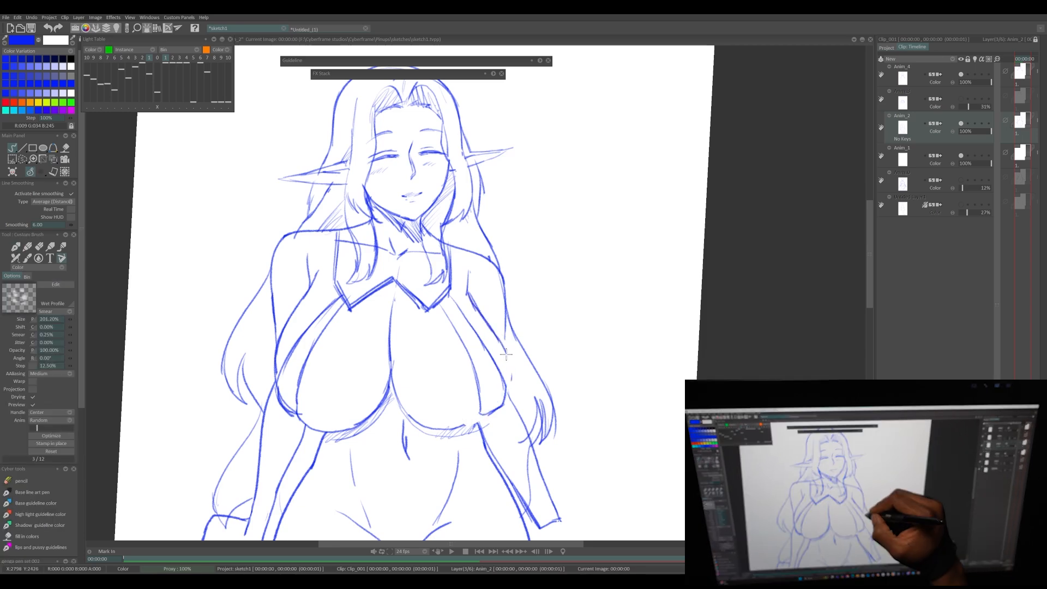
Step: Erase and redraw the chest's outer contour and side band on the viewer's right, working across the Anim_4 and Anim_2 layers
key("e")
mouse_move(445, 433)
left_mouse_down()
mouse_move(494, 416)
mouse_move(485, 407)
left_mouse_up()
left_click(962, 74)
left_click(961, 74)
left_click(922, 68)
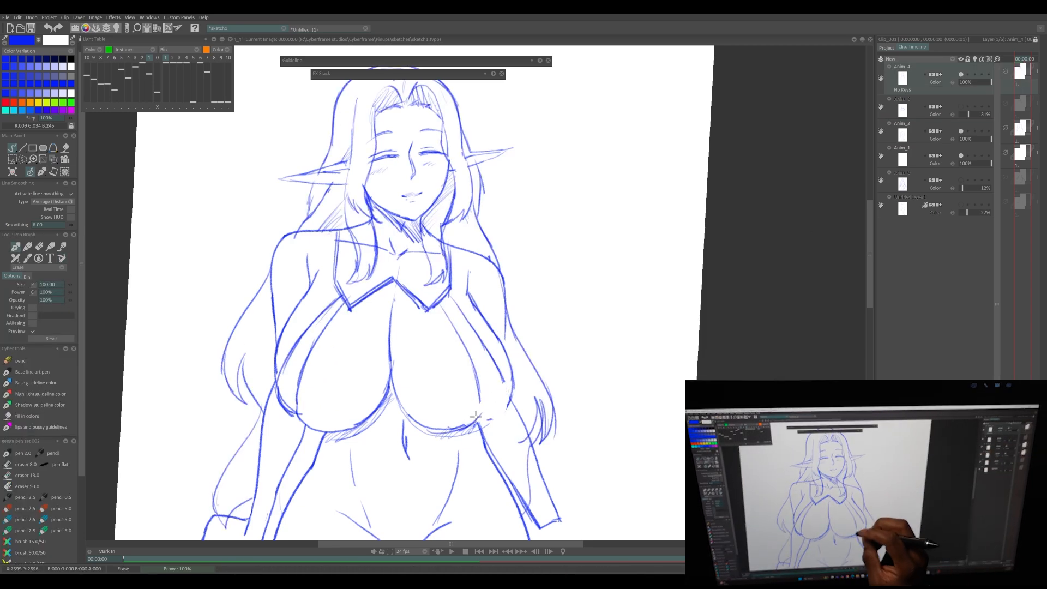
key("e")
key("e")
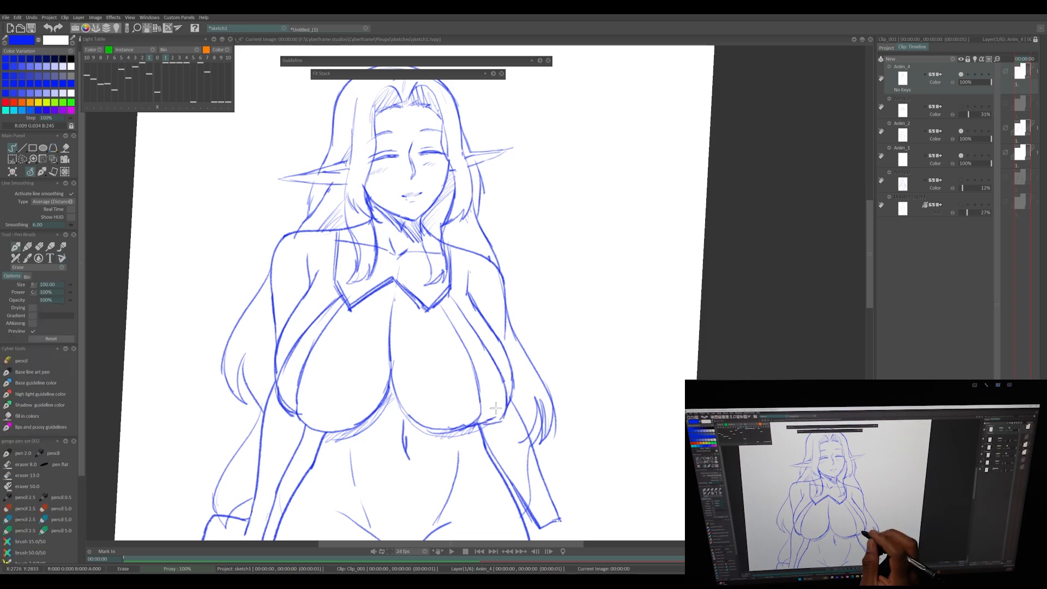
key("Down")
key("Down")
key("e")
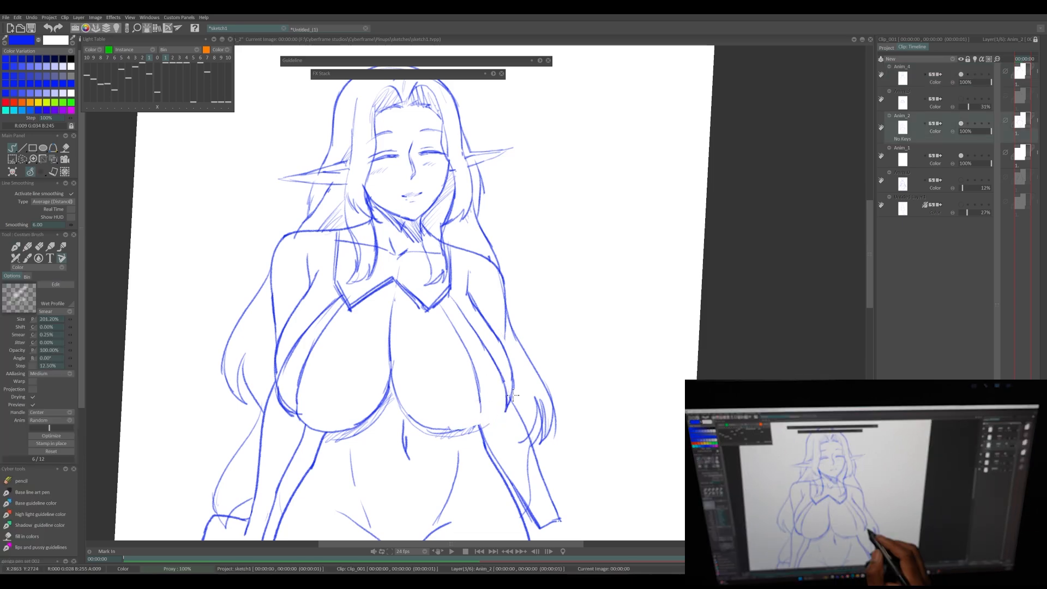
key("minus")
key("plus")
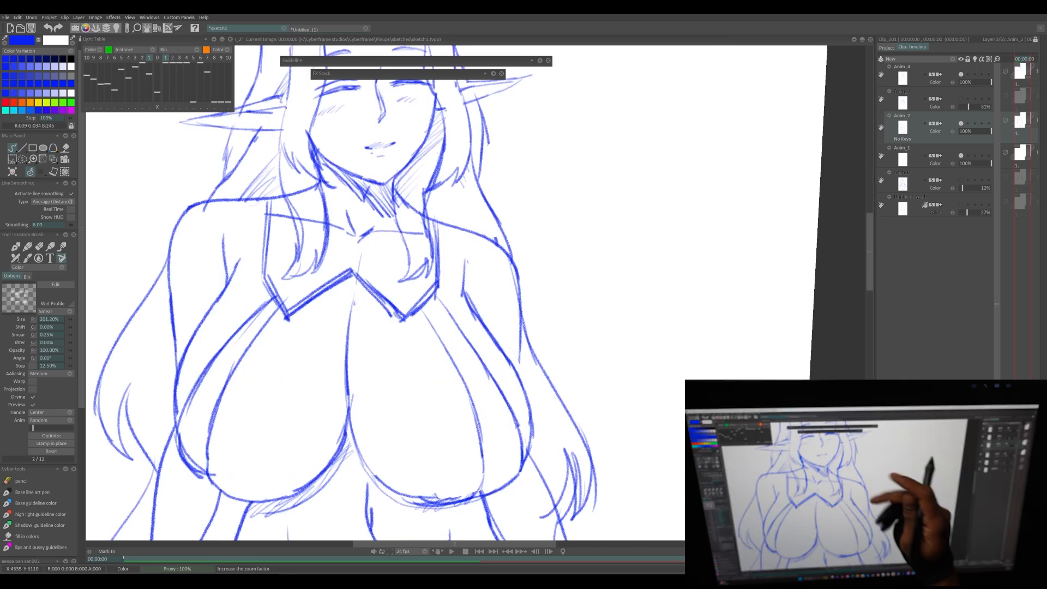
Step: Erase the armpit crease on the viewer's right and redraw it with the adjoining arm and side contours on the Anim_2 layer
key("e")
key("Up")
key("Up")
key("Down")
key("Down")
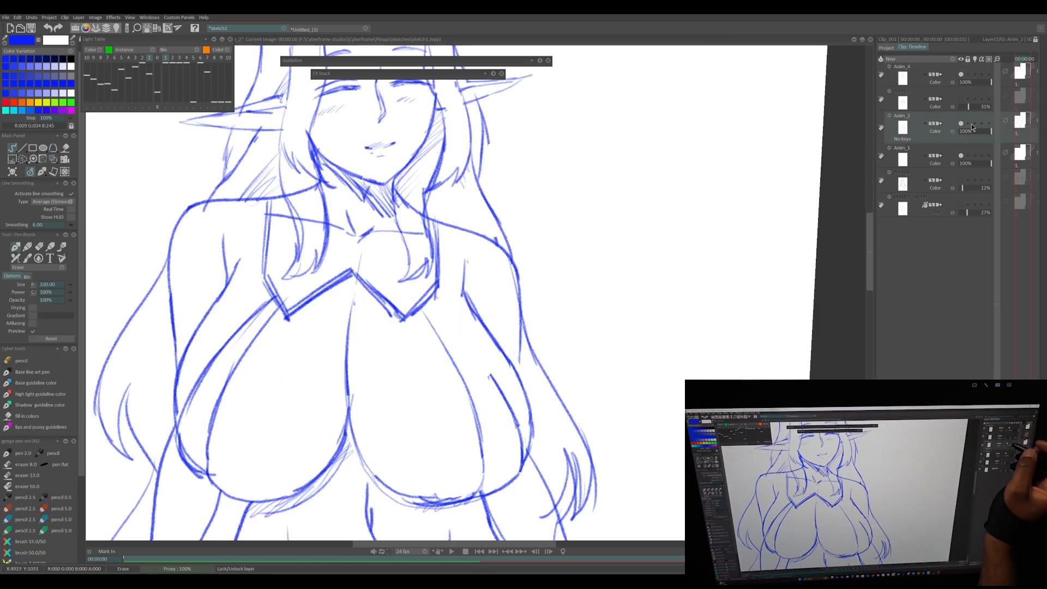
left_click_drag(470, 294, 482, 317)
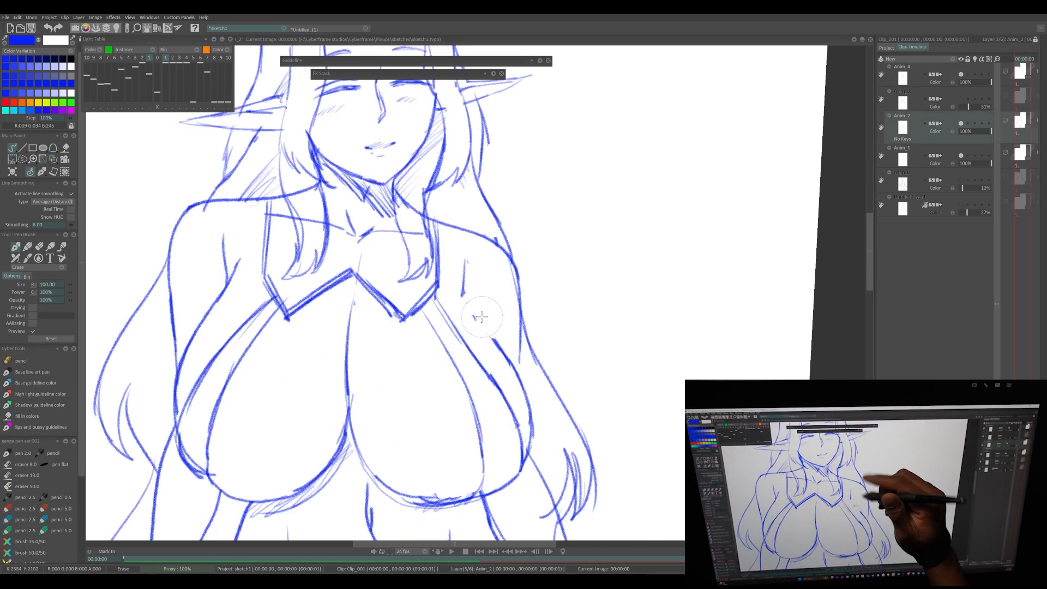
key("b")
left_click_drag(465, 277, 512, 369)
left_click_drag(465, 295, 487, 337)
mouse_move(518, 372)
left_mouse_down()
mouse_move(516, 300)
mouse_move(516, 377)
left_mouse_up()
mouse_move(499, 502)
left_mouse_down()
mouse_move(531, 336)
mouse_move(520, 344)
left_mouse_up()
mouse_move(550, 310)
left_mouse_down()
mouse_move(528, 355)
mouse_move(535, 362)
left_mouse_up()
left_click_drag(469, 395, 596, 381)
left_click_drag(349, 290, 369, 332)
left_click_drag(358, 295, 386, 336)
Step: Clean up the curved garment band below the neckline on the viewer's right, alternating between the Anim_4 and Anim_2 layers
key("minus")
key("minus")
key("e")
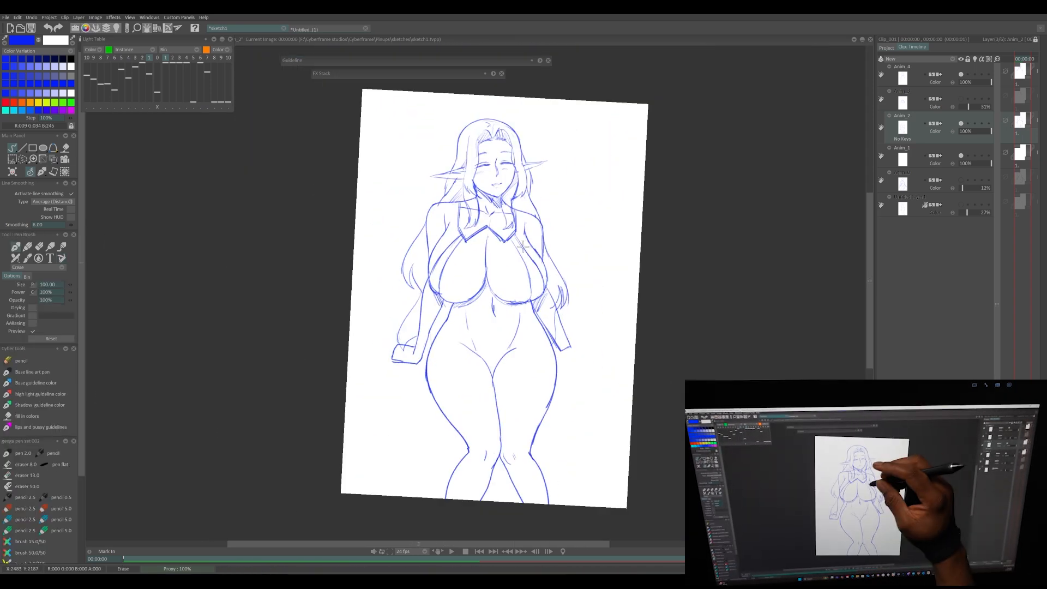
key("Up")
key("Up")
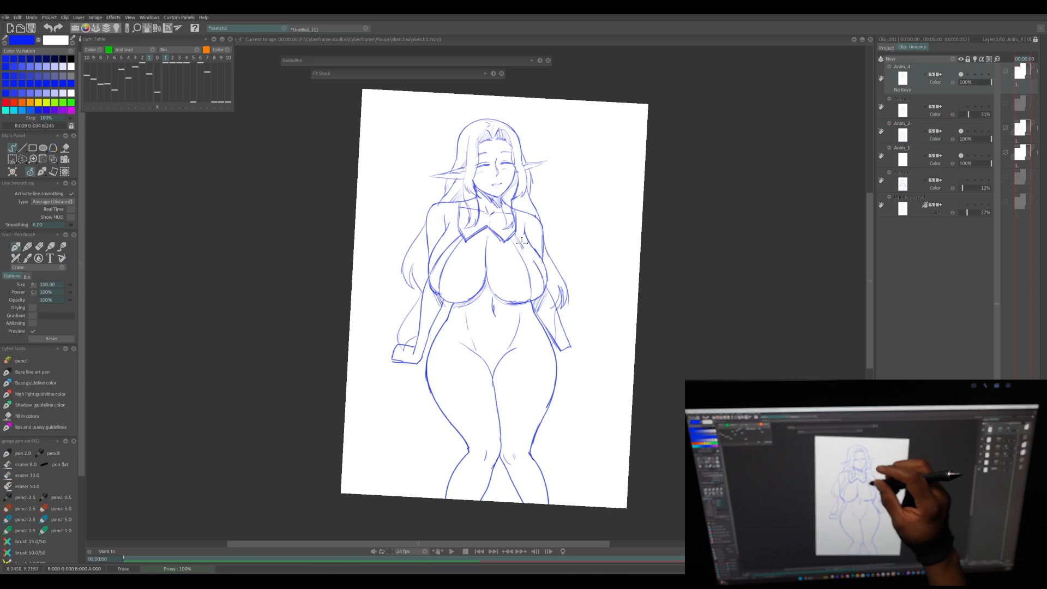
key("e")
key("Down")
key("Down")
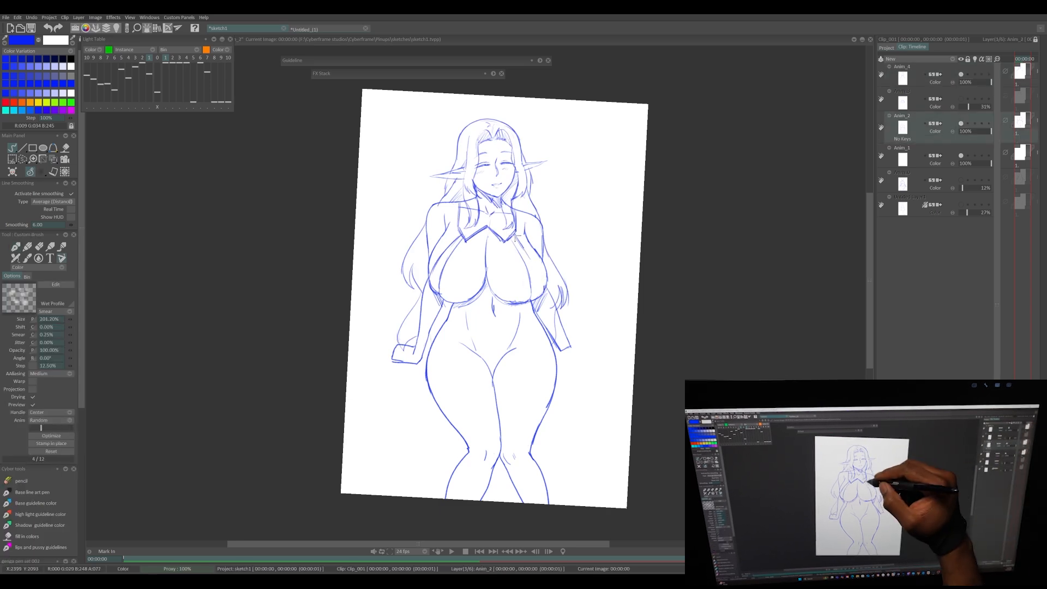
key("Up")
key("Up")
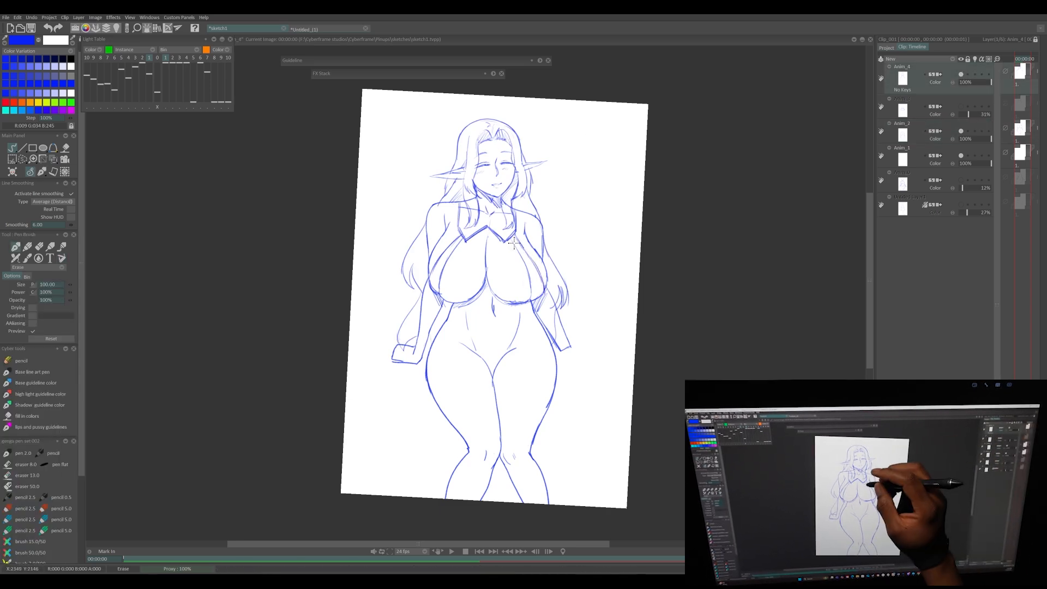
left_click(968, 128)
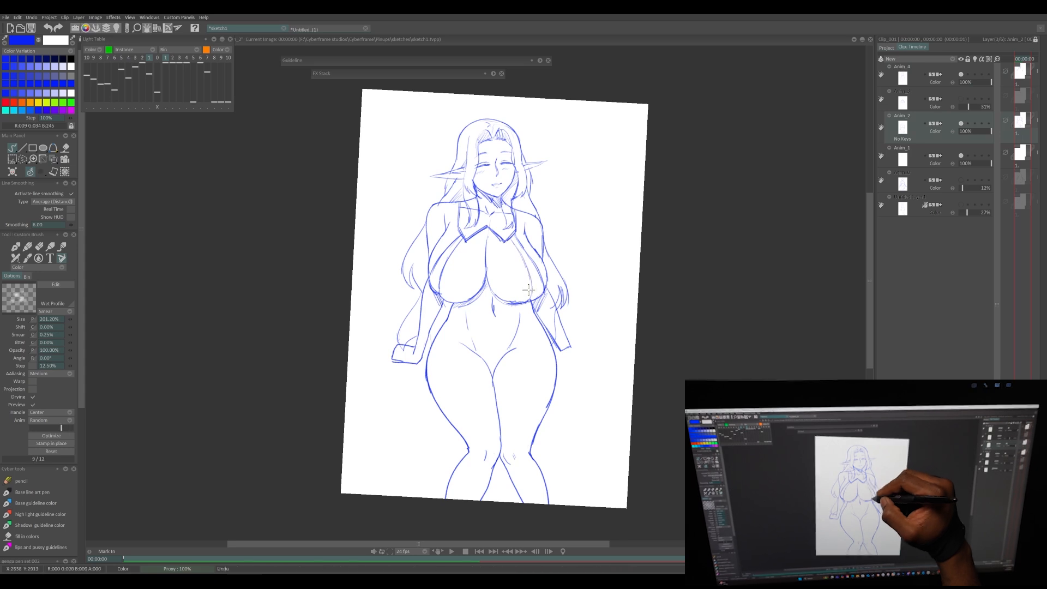
left_click_drag(665, 343, 638, 401)
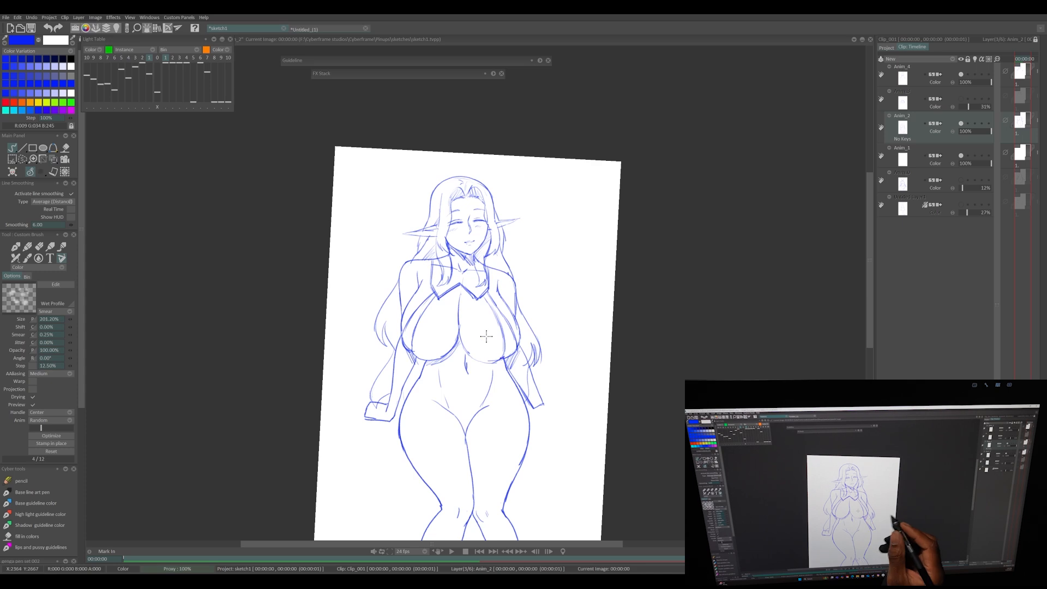
Step: Flip the canvas horizontally, then clean up the armpit crease, lower chest contour and pointed neckline on the Anim_2 layer
key("x")
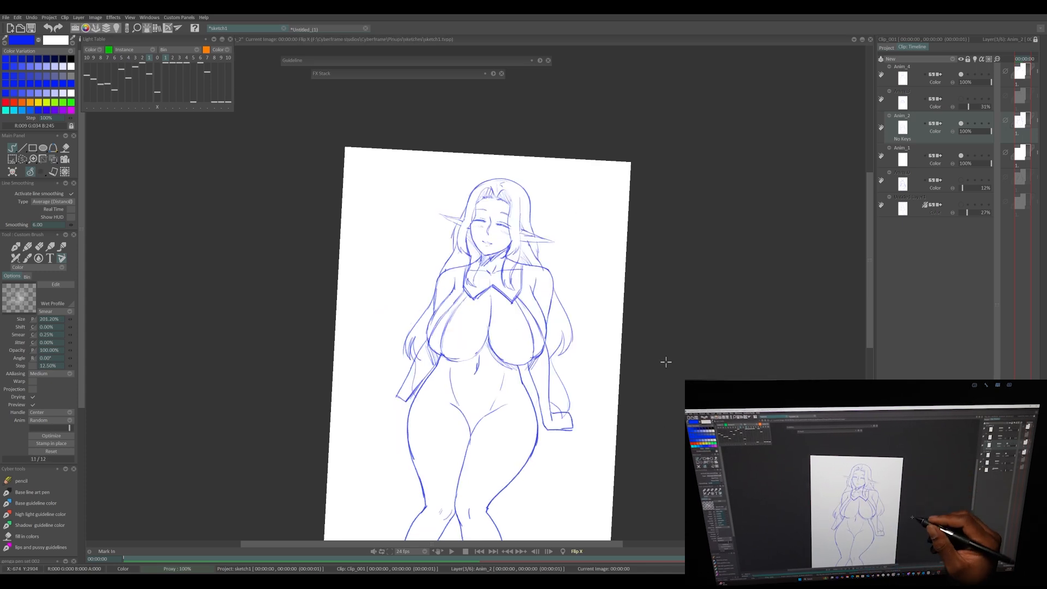
key("greater")
key("e")
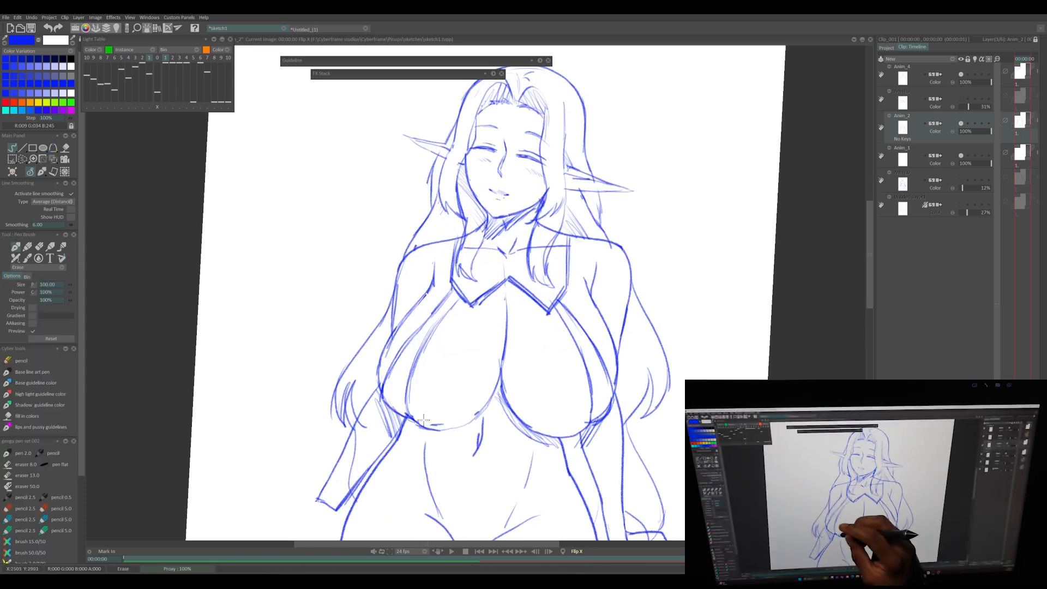
key("e")
left_click_drag(427, 273, 431, 287)
key("e")
key("e")
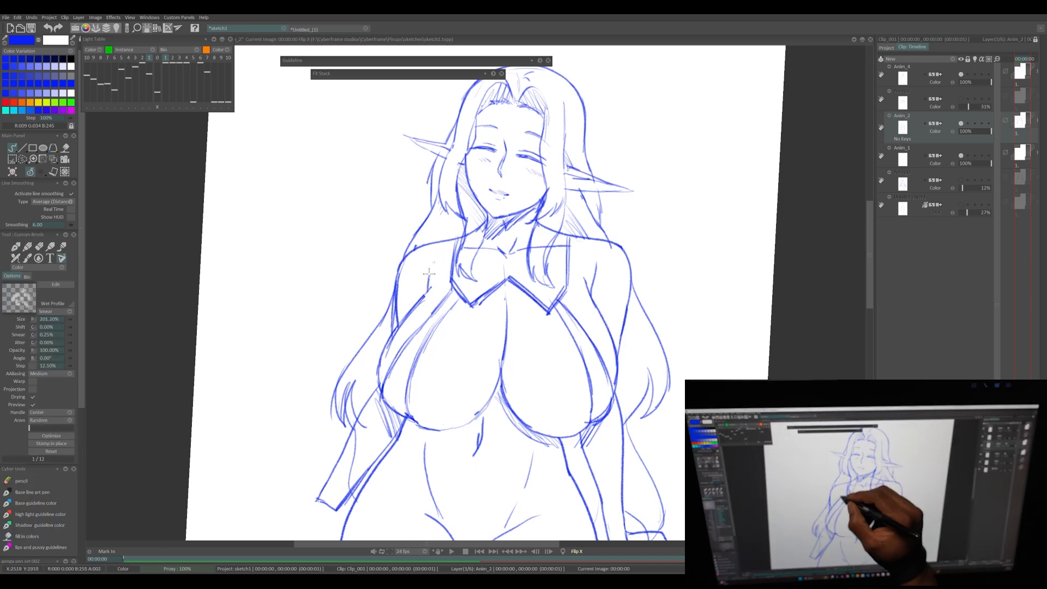
key("e")
key("e")
left_click_drag(479, 303, 507, 283)
left_click_drag(486, 301, 513, 289)
left_click_drag(411, 419, 419, 423)
Step: Sketch the garment's narrowing front panel from below the chest to the hips, and extend the hatched shadow across its upper edge
scroll(419, 423, "down", 2)
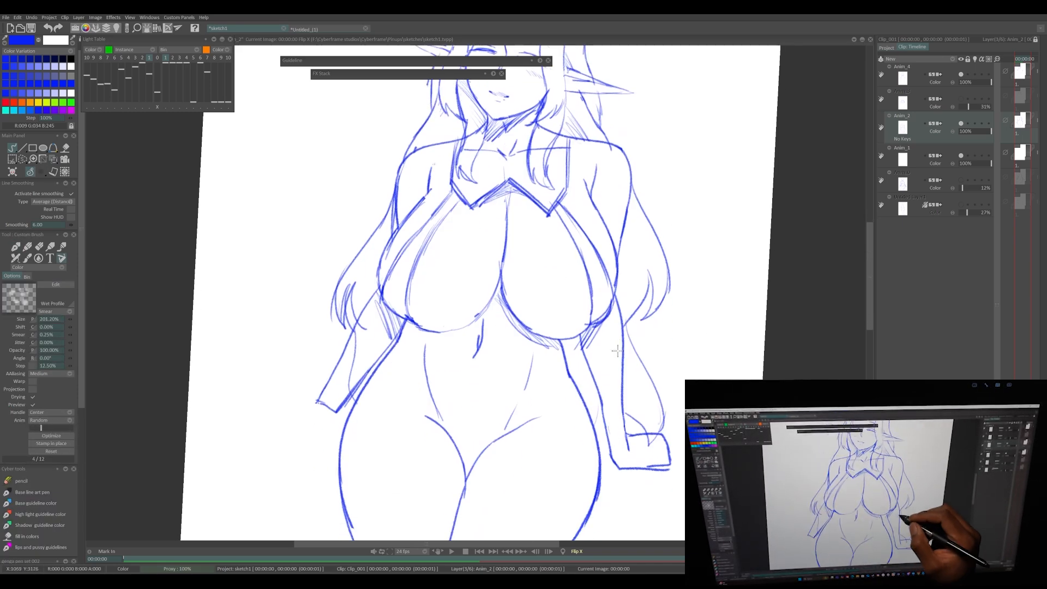
left_click_drag(519, 336, 485, 447)
left_click_drag(453, 337, 454, 447)
left_click_drag(524, 337, 485, 455)
mouse_move(453, 329)
left_mouse_down()
mouse_move(445, 377)
mouse_move(455, 409)
left_mouse_up()
key("e")
key("b")
left_click_drag(484, 323, 484, 364)
mouse_move(406, 329)
left_mouse_down()
mouse_move(491, 332)
mouse_move(570, 357)
mouse_move(470, 319)
mouse_move(545, 349)
left_mouse_up()
Step: Return the canvas to its unflipped view, save the drawing and hatch the lower part of the front panel
key("x")
left_click_drag(602, 438, 639, 340)
key("ctrl+s")
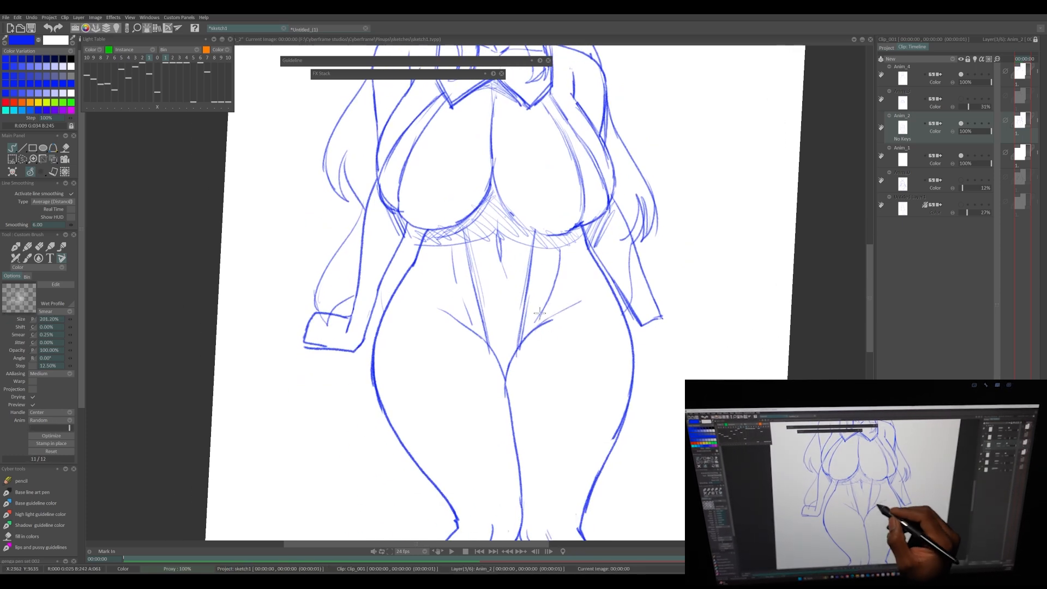
mouse_move(559, 277)
left_mouse_down()
mouse_move(527, 327)
mouse_move(524, 365)
mouse_move(584, 306)
left_mouse_up()
left_click_drag(624, 293, 564, 249)
Step: Draw curved stocking tops across both thighs, with scalloped lace trim above and a second band line below each
mouse_move(561, 380)
left_mouse_down()
mouse_move(507, 326)
mouse_move(429, 344)
mouse_move(350, 410)
left_mouse_up()
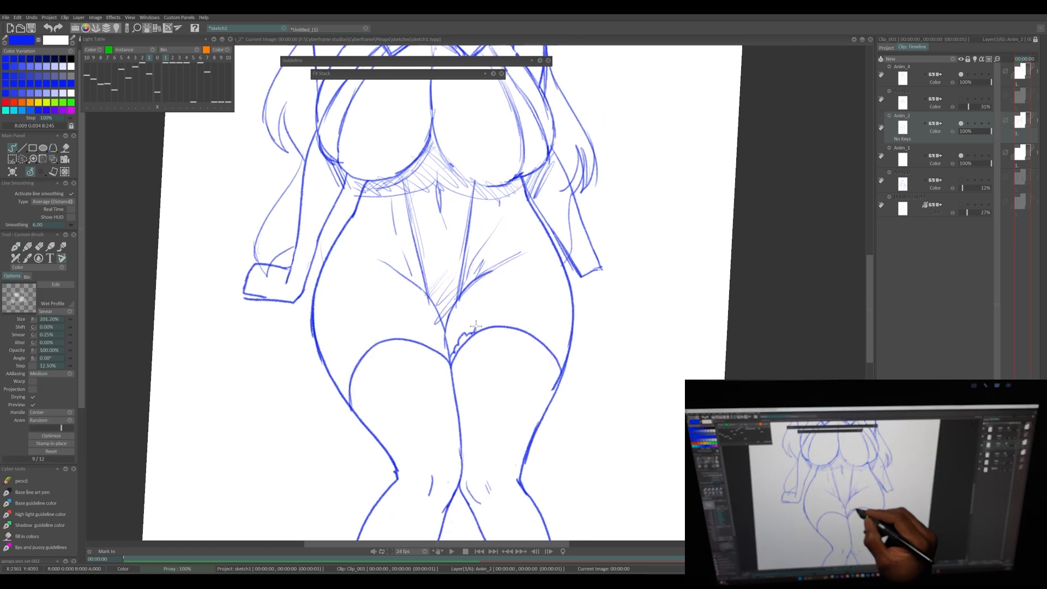
mouse_move(507, 325)
left_mouse_down()
mouse_move(543, 331)
mouse_move(556, 354)
left_mouse_up()
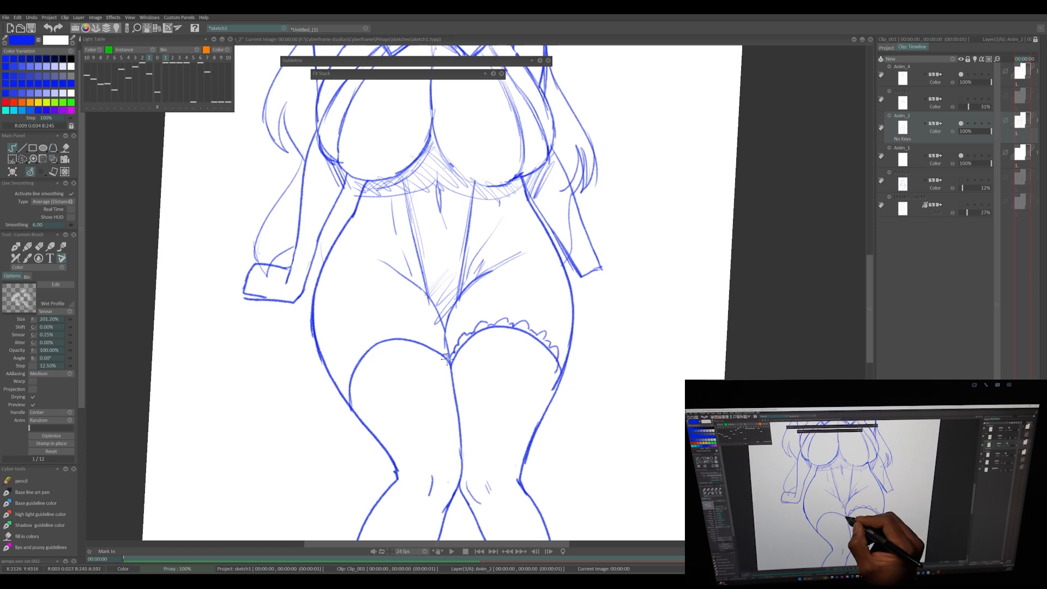
left_click_drag(402, 336, 379, 340)
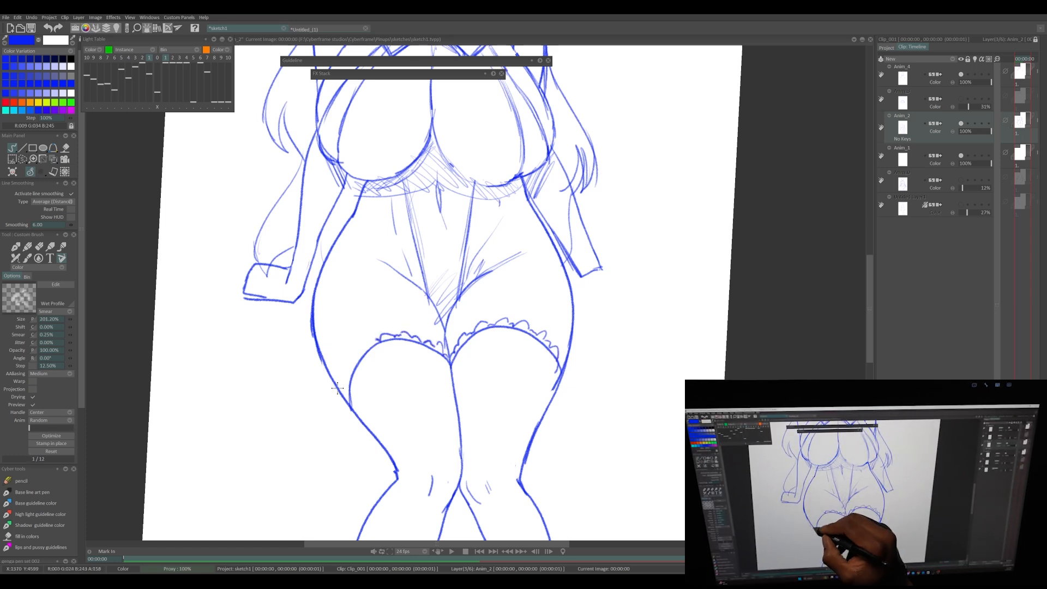
left_click_drag(452, 374, 475, 353)
mouse_move(555, 388)
left_mouse_down()
mouse_move(544, 366)
mouse_move(471, 354)
mouse_move(508, 342)
mouse_move(452, 370)
mouse_move(400, 358)
mouse_move(355, 414)
left_mouse_up()
left_click_drag(445, 365, 360, 383)
Step: Hatch a shadow between the lower legs and darken the knee contour on the viewer's right
left_click_drag(647, 416, 689, 338)
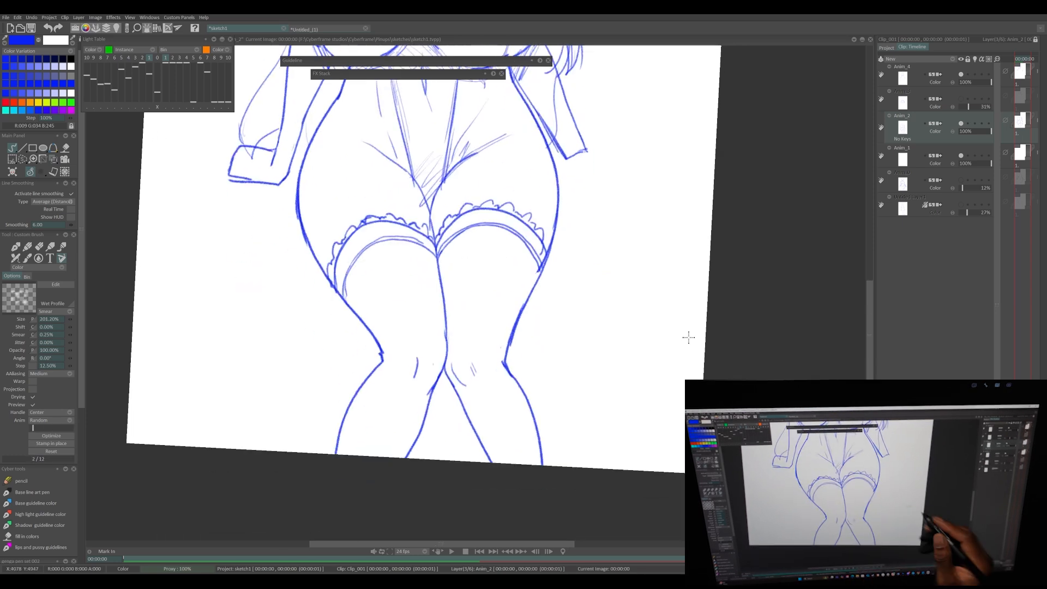
left_click_drag(518, 314, 503, 377)
left_click_drag(408, 457, 480, 460)
mouse_move(442, 381)
left_mouse_down()
mouse_move(403, 465)
mouse_move(413, 448)
left_mouse_up()
mouse_move(475, 392)
left_mouse_down()
mouse_move(434, 436)
mouse_move(460, 462)
left_mouse_up()
left_click_drag(540, 289, 512, 376)
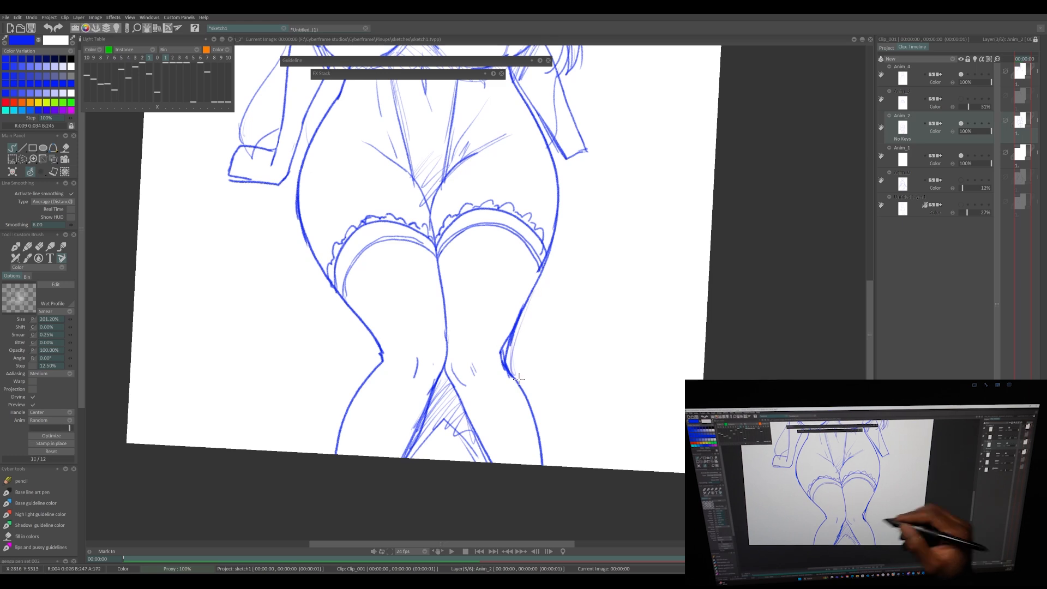
Step: Erase the long hair outline on the viewer's right and redraw it as looser strands on the Anim_4 layer
scroll(519, 379, "down", 5)
left_click(961, 182)
left_click_drag(787, 534, 808, 496)
key("h")
key("h")
scroll(613, 287, "up", 1)
key("e")
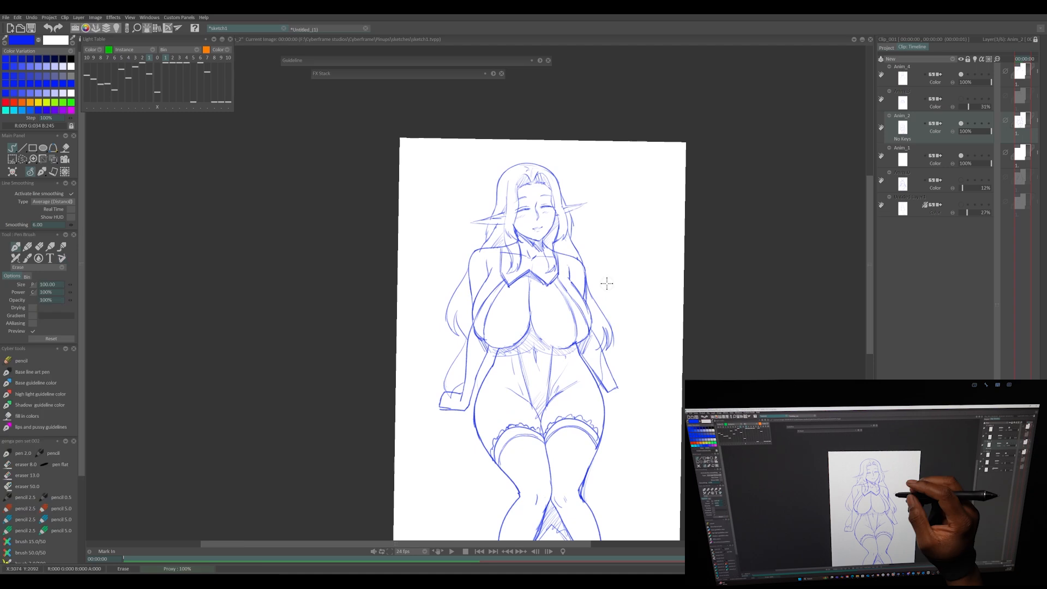
left_click(971, 74)
key("e")
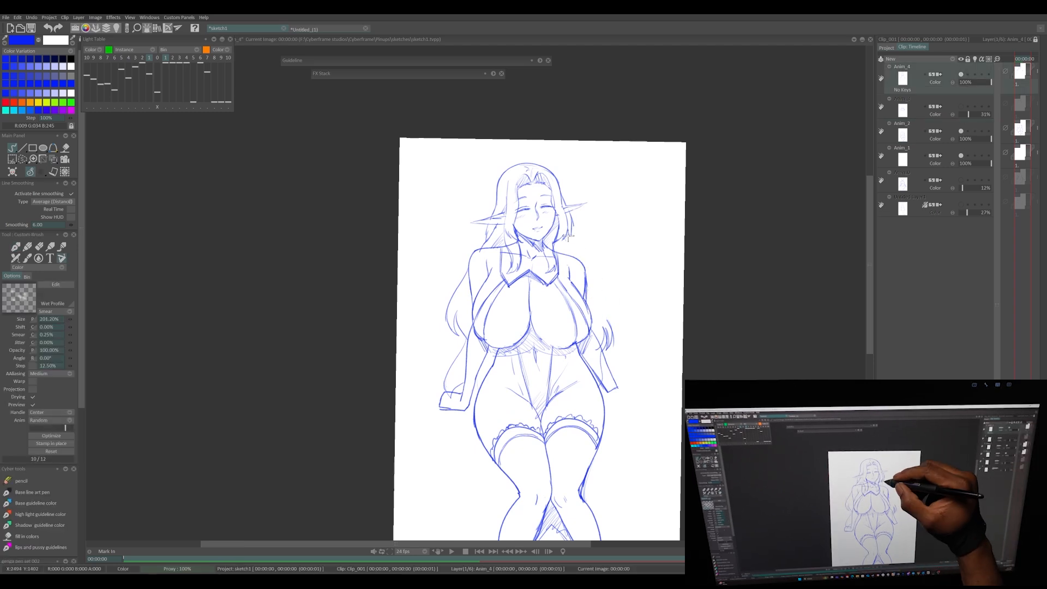
left_click_drag(562, 234, 610, 347)
key("e")
key("e")
left_click_drag(588, 279, 603, 331)
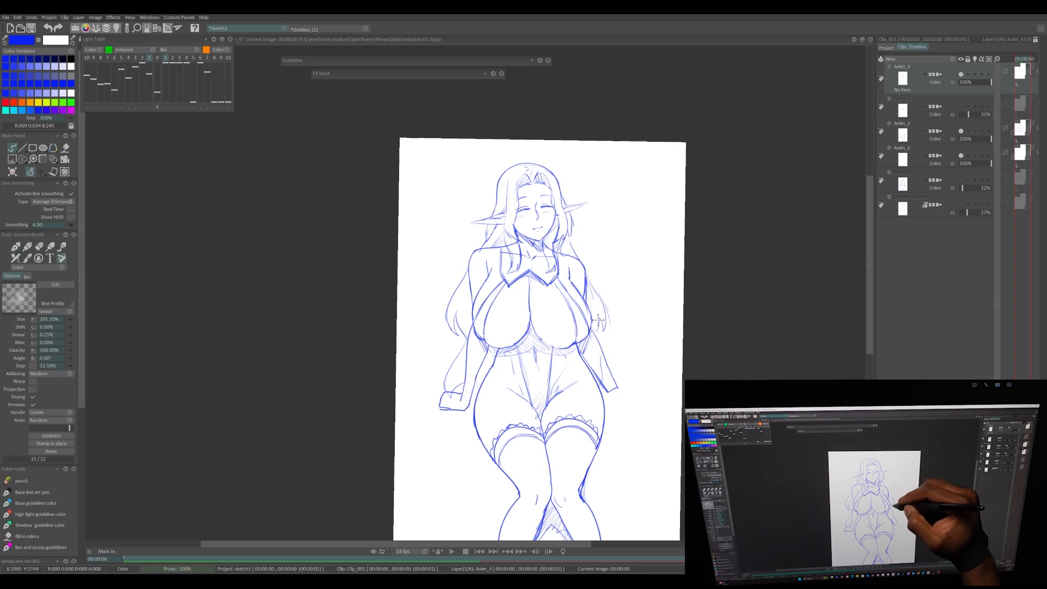
Step: Show the Anim_0 rough sketch and draw the palm and spread fingers of the hand on the viewer's right
left_click(961, 181)
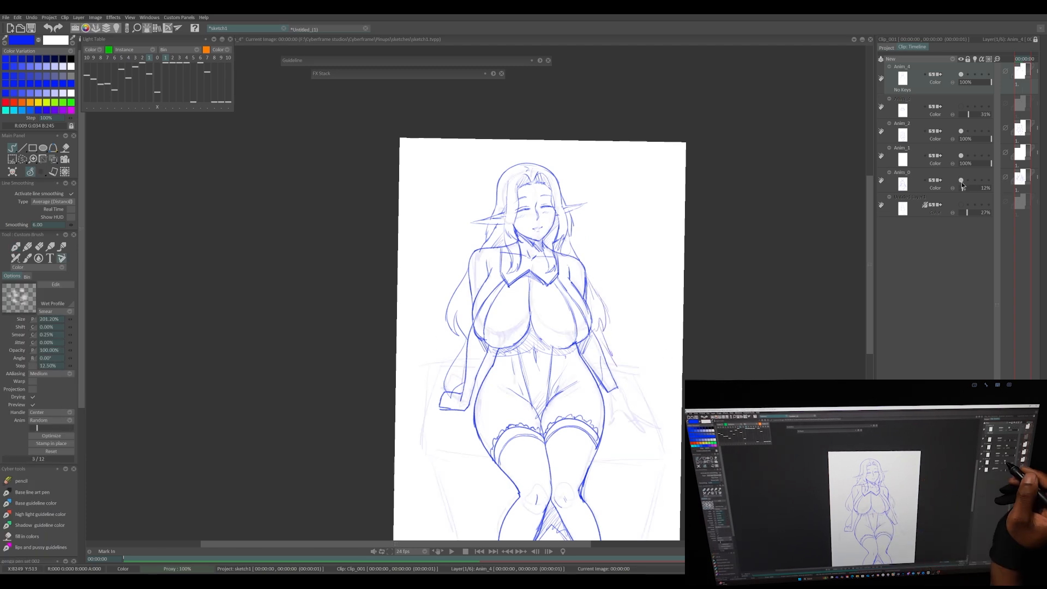
mouse_move(608, 406)
left_mouse_down()
mouse_move(607, 394)
mouse_move(608, 410)
left_mouse_up()
scroll(614, 393, "up", 1)
mouse_move(653, 453)
left_mouse_down()
mouse_move(681, 444)
mouse_move(677, 409)
mouse_move(674, 449)
left_mouse_up()
key("e")
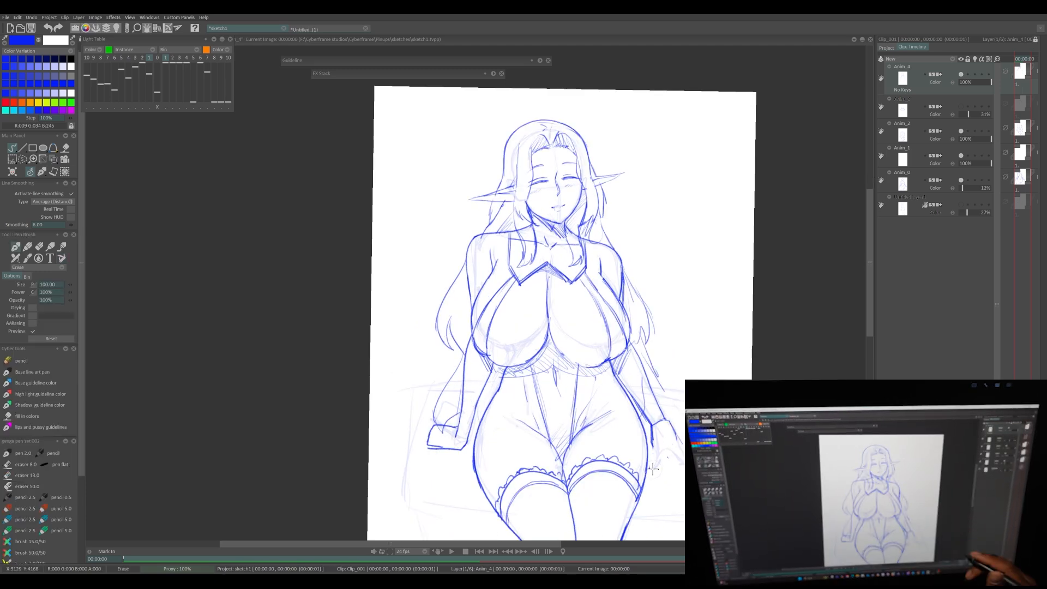
key("e")
scroll(649, 458, "up", 2)
key("ctrl+z")
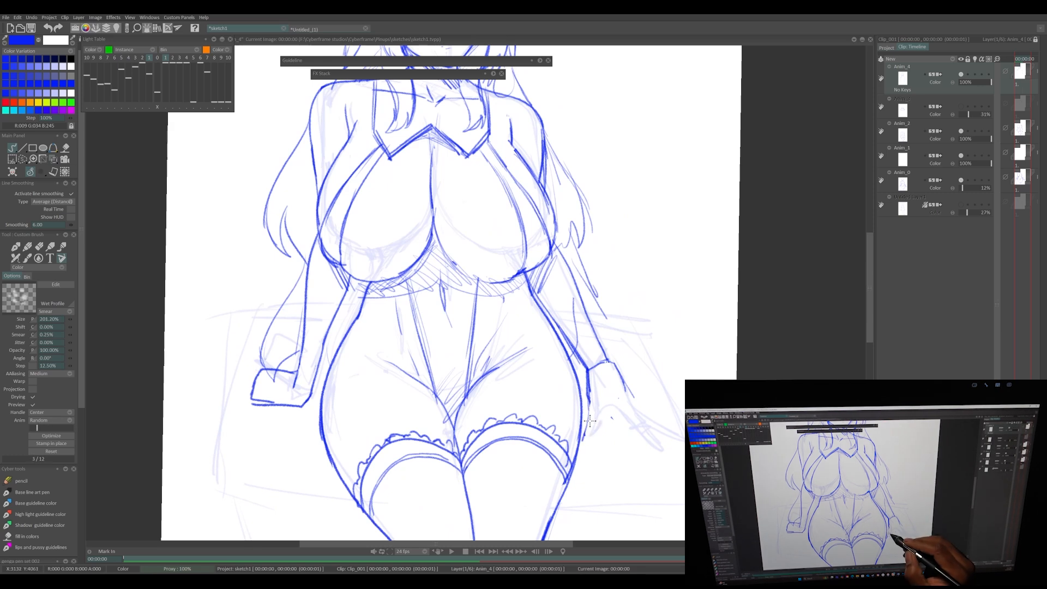
left_click_drag(583, 444, 616, 410)
mouse_move(609, 362)
left_mouse_down()
mouse_move(624, 402)
mouse_move(612, 411)
mouse_move(627, 410)
mouse_move(639, 437)
left_mouse_up()
left_click_drag(636, 425, 654, 447)
left_click_drag(629, 392, 679, 439)
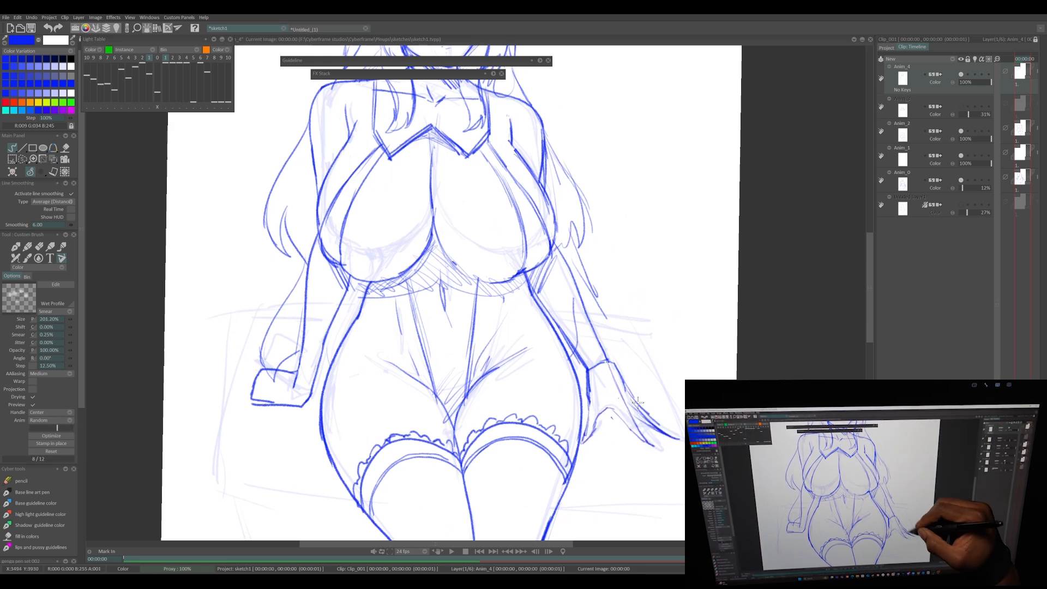
Step: Hatch the shadow beneath that hand and strengthen its fingers and wrist cuff lines
left_click_drag(582, 445, 639, 441)
left_click_drag(585, 442, 630, 416)
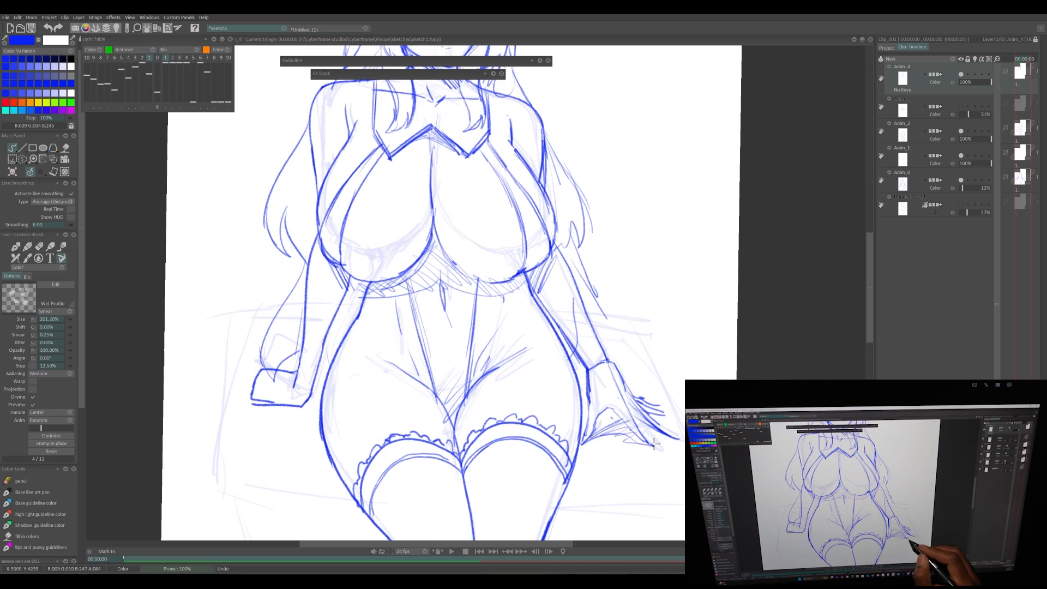
mouse_move(623, 378)
left_mouse_down()
mouse_move(615, 365)
mouse_move(632, 395)
left_mouse_up()
left_click_drag(583, 363, 589, 375)
left_click_drag(600, 356, 612, 357)
left_click_drag(321, 370, 412, 384)
key("less")
Step: Hide the Anim_0 sketch, then on Anim_2 rework the hand block on the viewer's left and add trim to the upper arm
left_click(961, 180)
left_click_drag(624, 402, 665, 426)
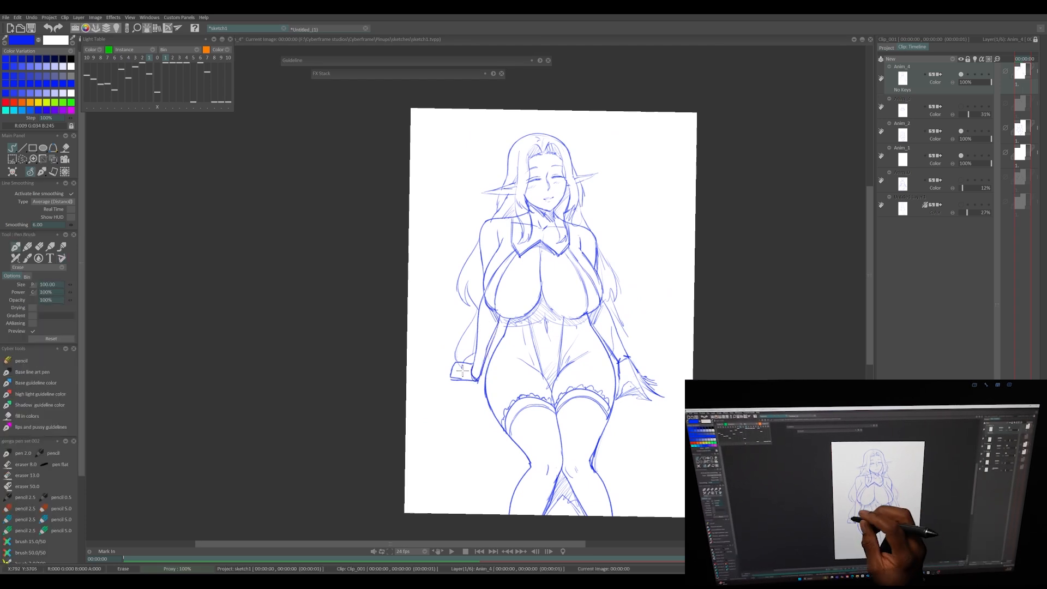
left_click(976, 126)
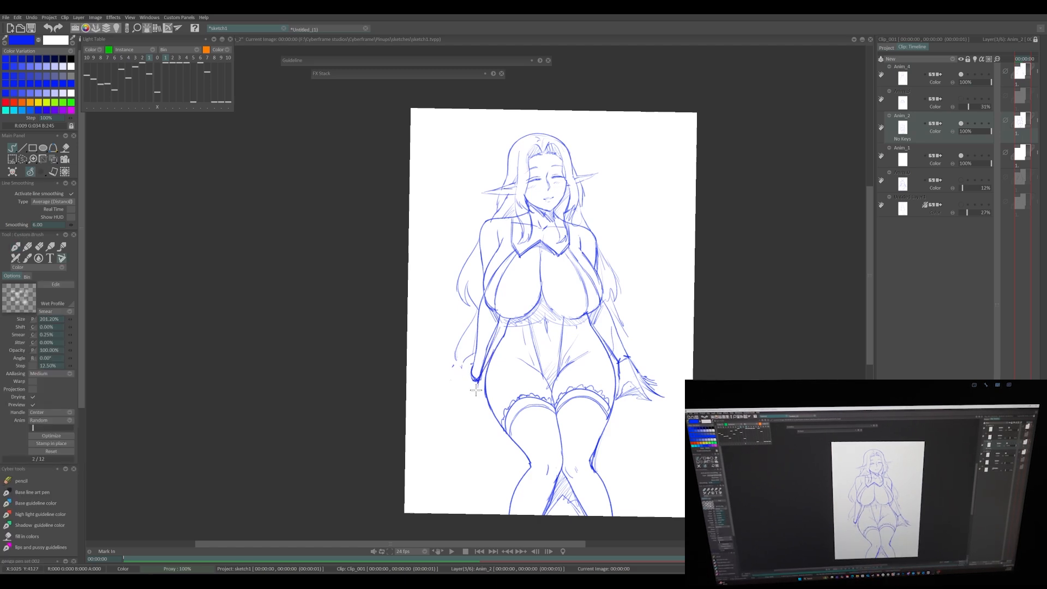
left_click_drag(482, 255, 485, 268)
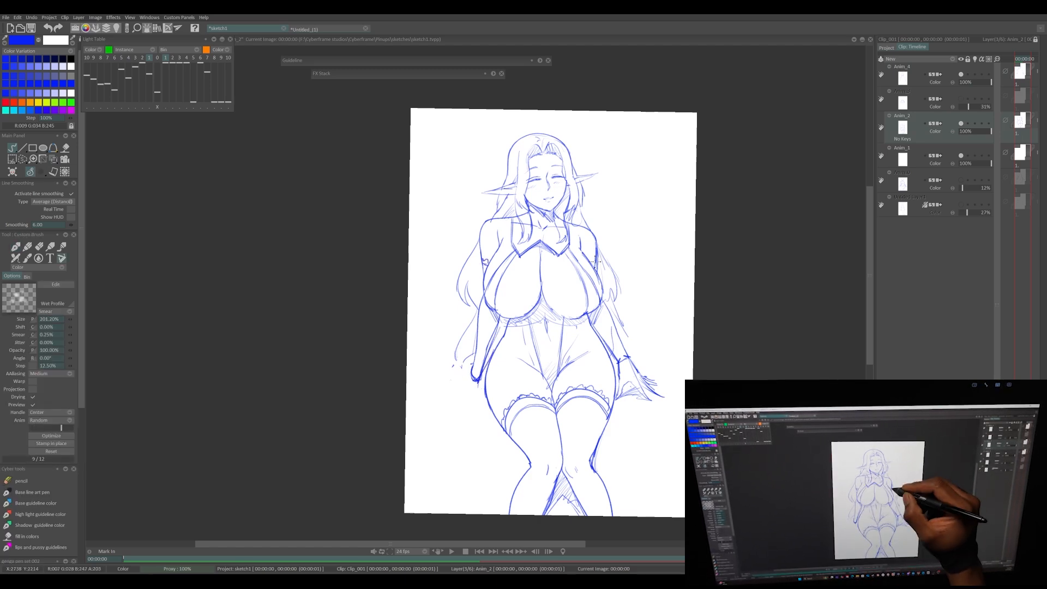
mouse_move(472, 371)
left_mouse_down()
mouse_move(451, 375)
mouse_move(470, 390)
left_mouse_up()
Step: Add a background layer and show the Anim_0 rough sketch as a guide
left_click(952, 58)
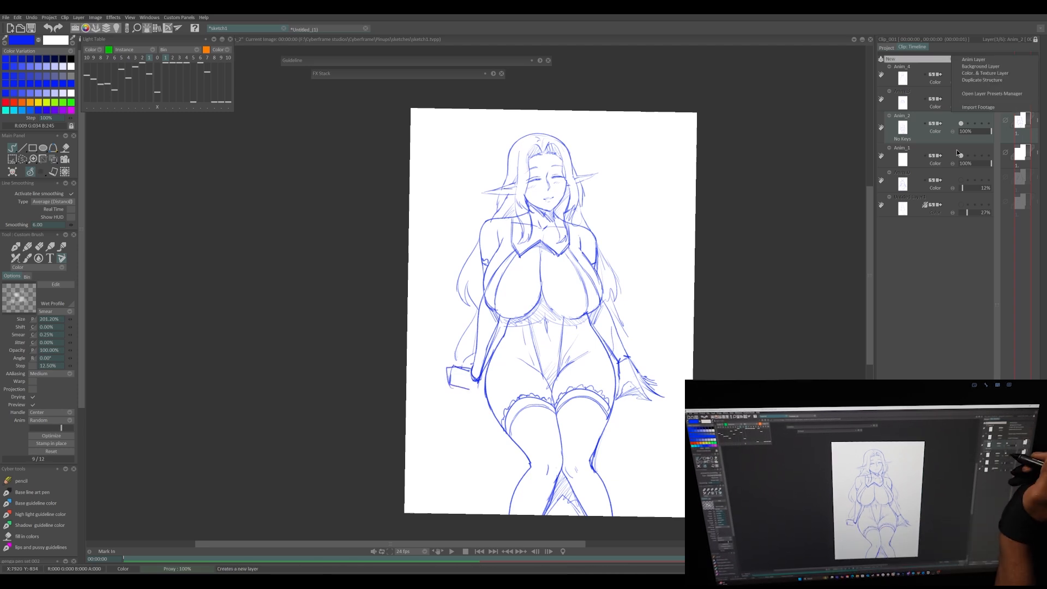
left_click(980, 66)
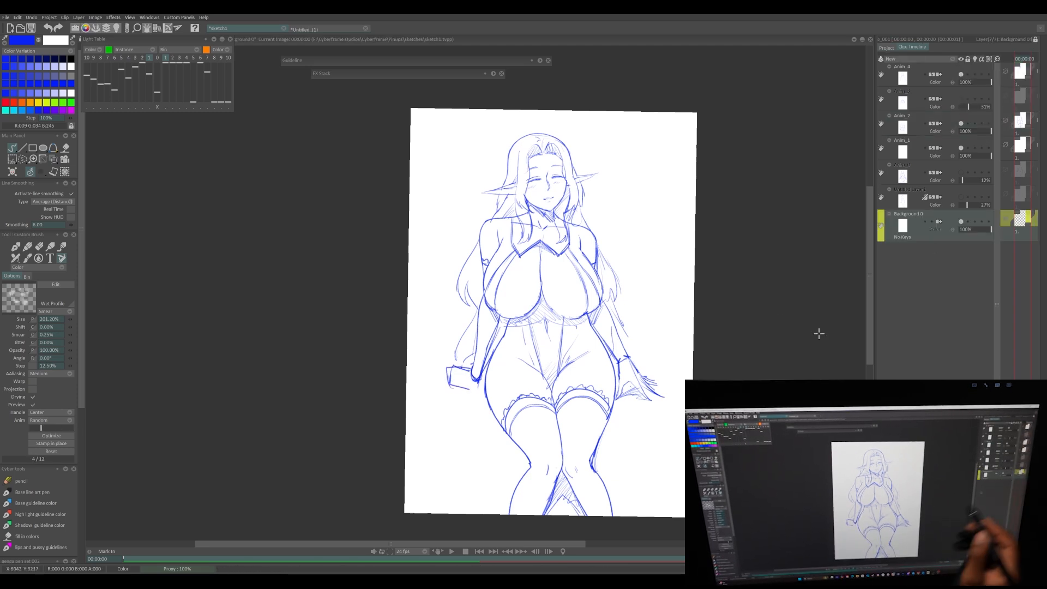
left_click(961, 173)
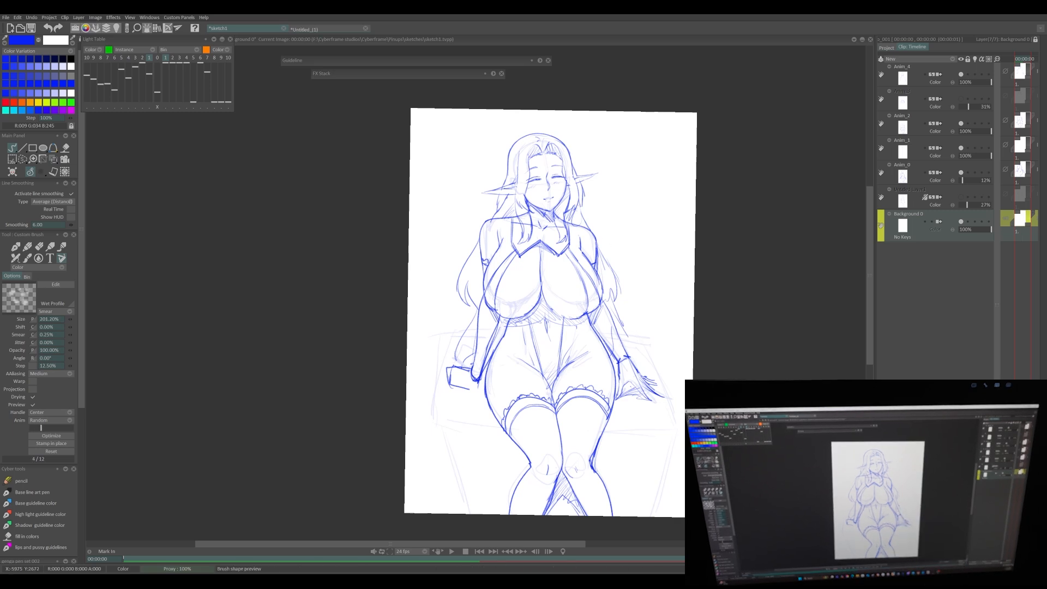
Step: Sketch the seat's top surface around the figure, with curved side edges, a back edge and a straight front edge
mouse_move(491, 348)
left_mouse_down()
mouse_move(449, 352)
mouse_move(430, 431)
left_mouse_up()
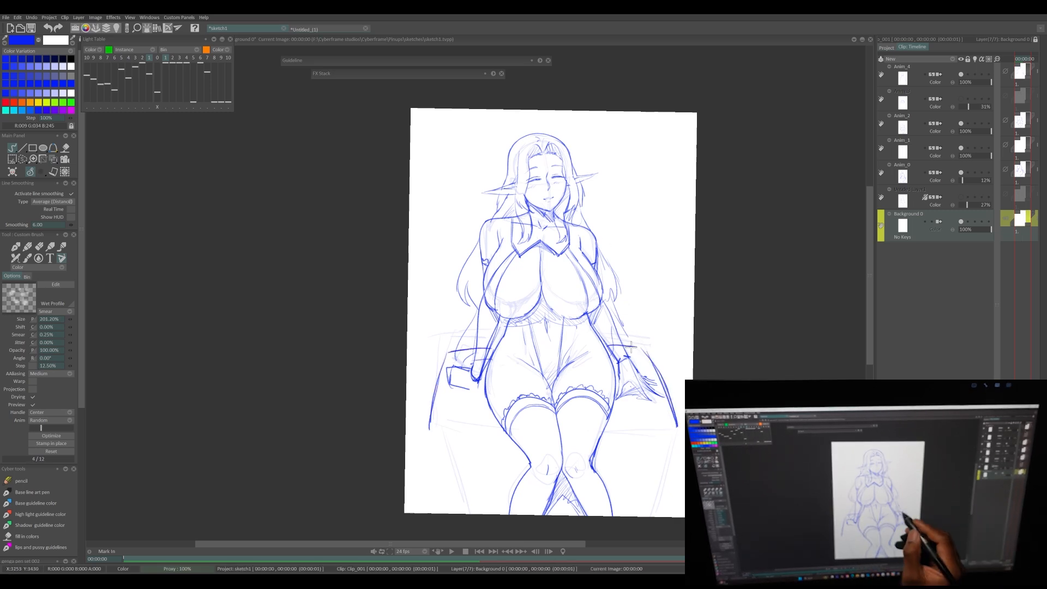
left_click_drag(473, 347, 476, 282)
left_click_drag(676, 347, 680, 361)
left_click_drag(429, 364, 510, 360)
left_click_drag(589, 367, 683, 358)
left_click_drag(613, 347, 643, 334)
left_click_drag(465, 329, 495, 346)
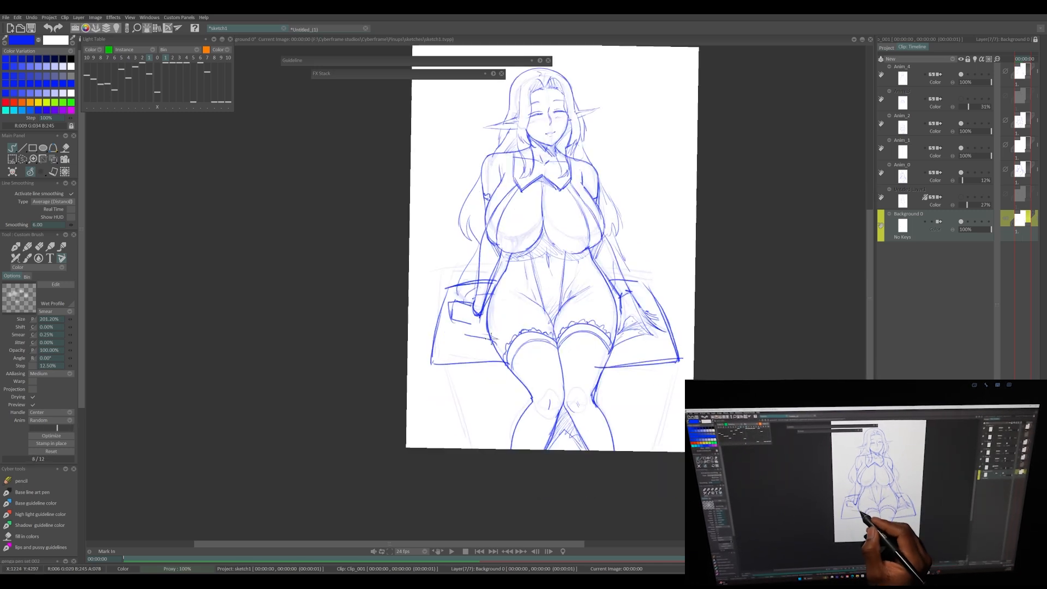
Step: Draw the seat's sides tapering down to the canvas edge and hatch shadows beside the legs
left_click_drag(433, 364, 456, 447)
left_click_drag(504, 360, 521, 417)
left_click_drag(605, 375, 596, 402)
left_click_drag(438, 382, 462, 450)
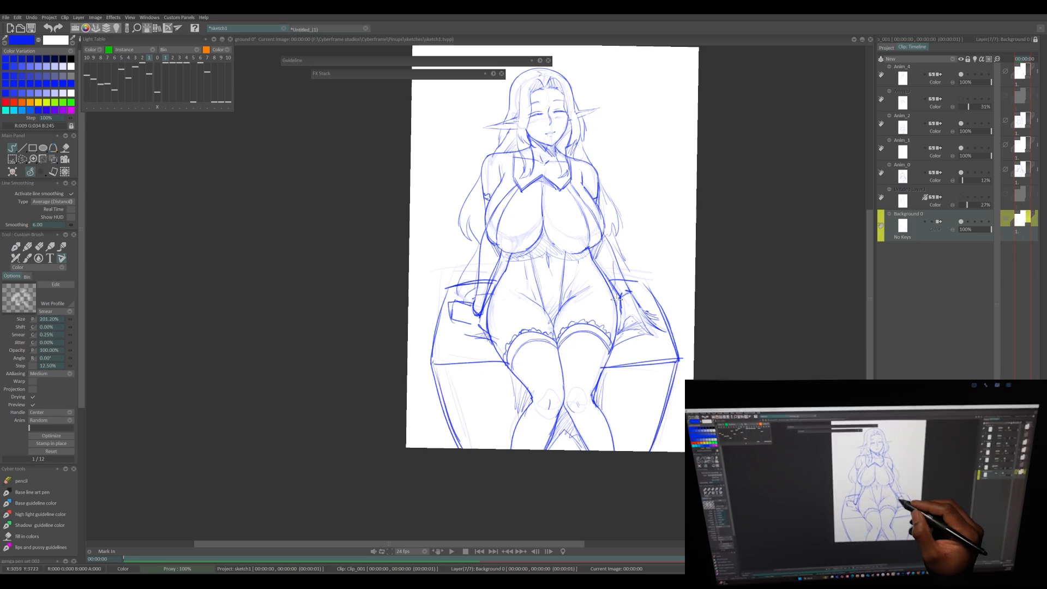
key("e")
key("e")
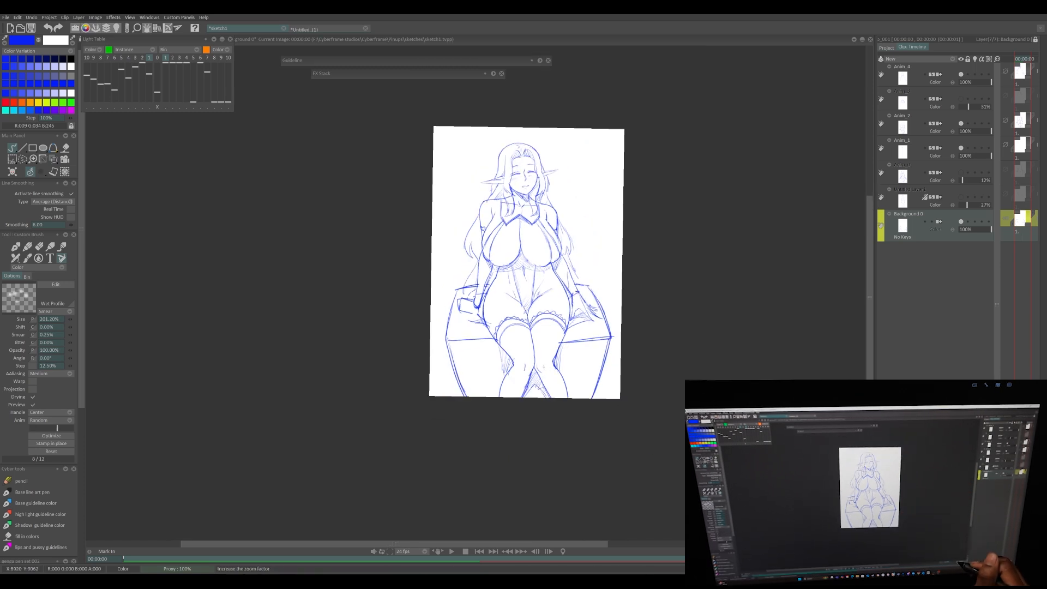
Step: On the Anim_2 layer, rework the blocked-in hand on the viewer's left and erase parts of its outline
left_click(961, 122)
mouse_move(449, 297)
left_mouse_down()
mouse_move(468, 319)
mouse_move(473, 302)
mouse_move(473, 327)
left_mouse_up()
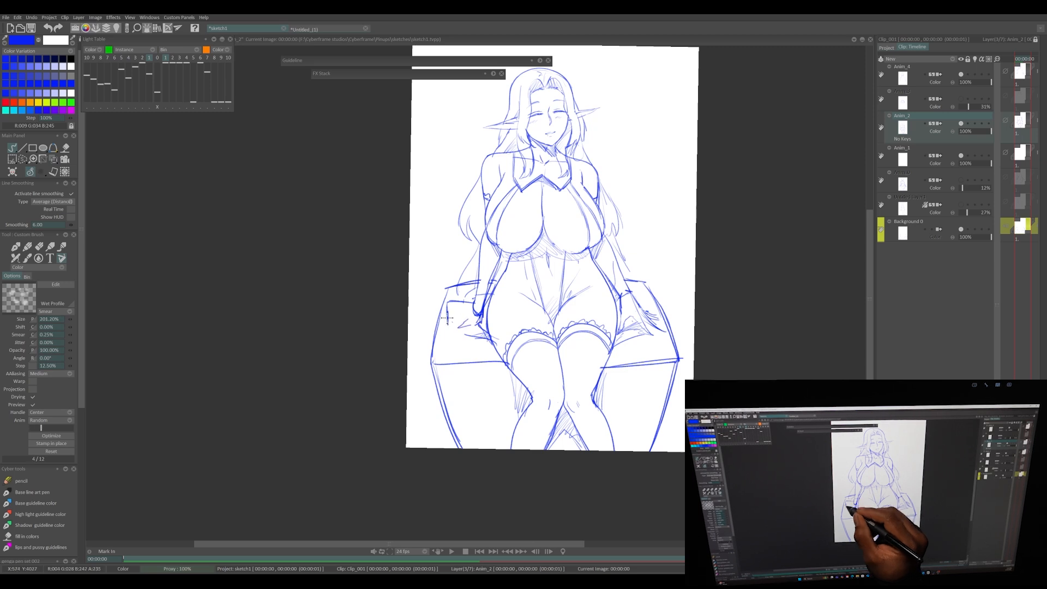
scroll(533, 277, "up", 4)
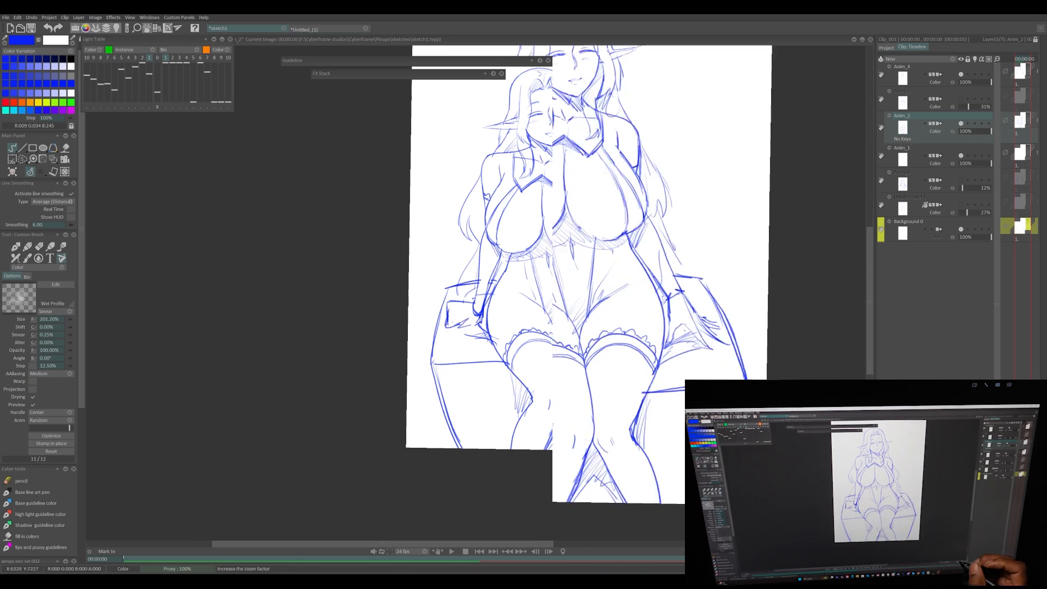
key("e")
mouse_move(458, 376)
left_mouse_down()
mouse_move(432, 371)
mouse_move(404, 391)
left_mouse_up()
key("e")
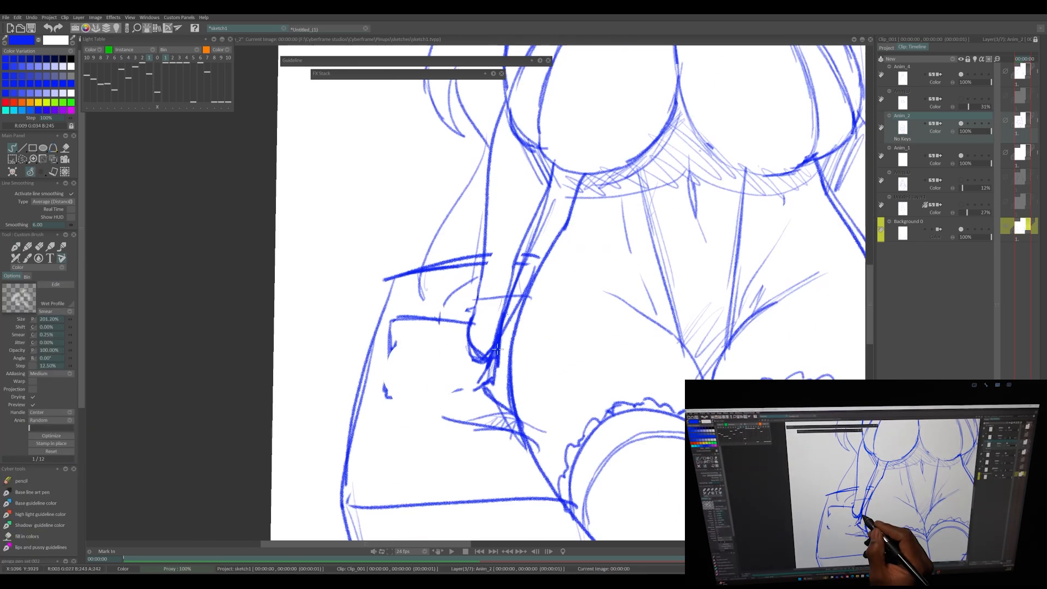
Step: Redraw the lower edge and thumb side of the hand on the viewer's left, erasing excess lines around it
mouse_move(468, 375)
left_mouse_down()
mouse_move(433, 394)
mouse_move(389, 382)
mouse_move(419, 397)
mouse_move(398, 376)
mouse_move(475, 375)
left_mouse_up()
key("e")
mouse_move(409, 382)
left_mouse_down()
mouse_move(494, 366)
mouse_move(491, 382)
mouse_move(458, 390)
mouse_move(491, 375)
mouse_move(480, 390)
mouse_move(508, 385)
mouse_move(554, 352)
mouse_move(562, 401)
mouse_move(542, 386)
mouse_move(545, 401)
mouse_move(522, 391)
mouse_move(554, 403)
left_mouse_up()
key("h")
key("e")
left_click_drag(556, 350, 551, 384)
Step: On the Anim_4 layer, select the hair outline beside the face on the viewer's left and transform it slightly outward
scroll(522, 392, "down", 5)
mouse_move(473, 306)
left_mouse_down()
mouse_move(531, 328)
mouse_move(521, 435)
left_mouse_up()
scroll(468, 285, "up", 3)
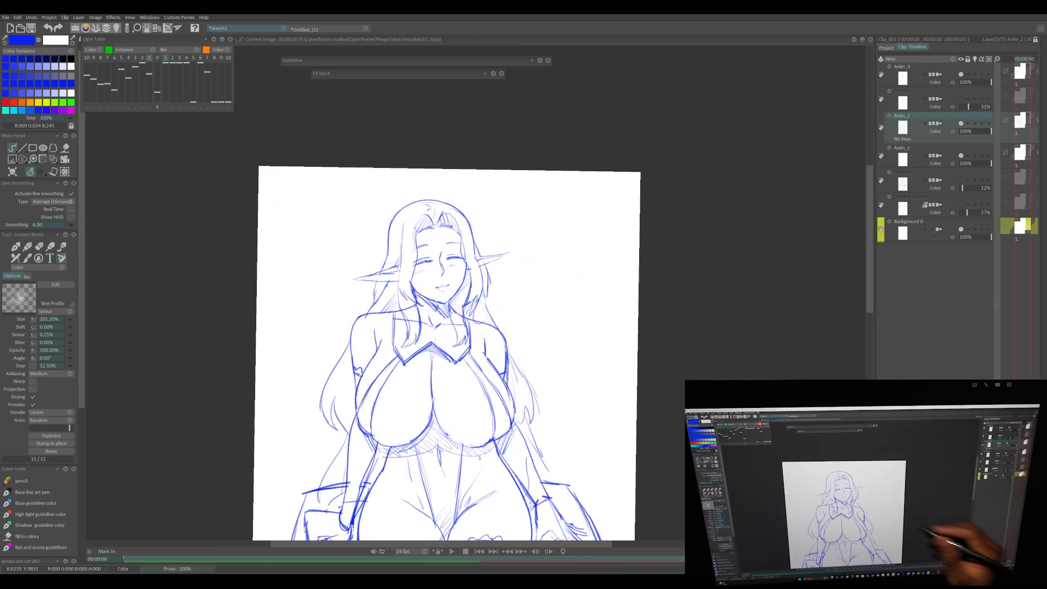
left_click(921, 77)
key("b")
left_click_drag(396, 247, 394, 245)
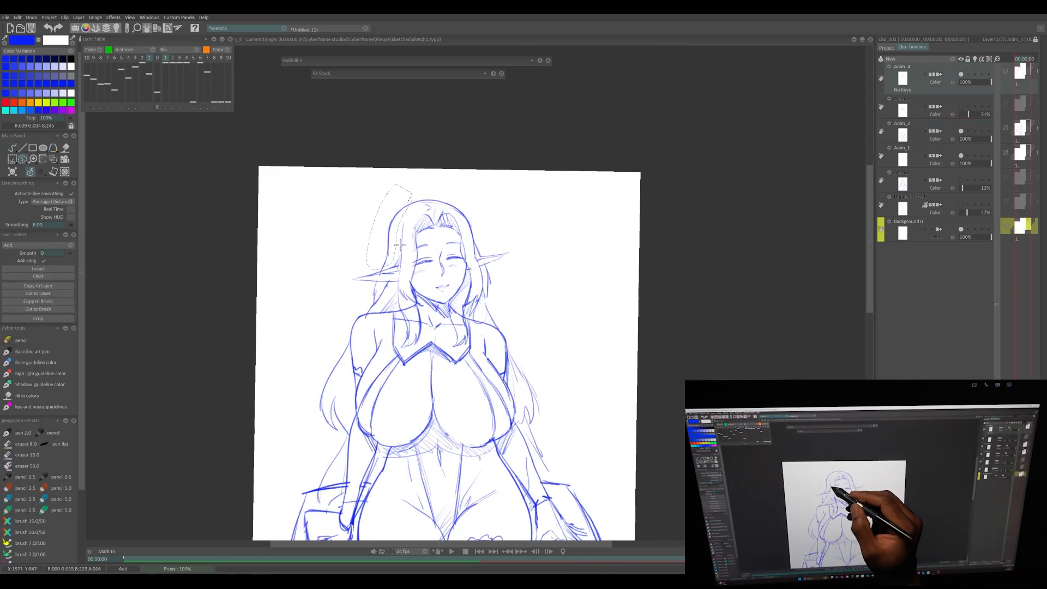
key("t")
key("Delete")
key("b")
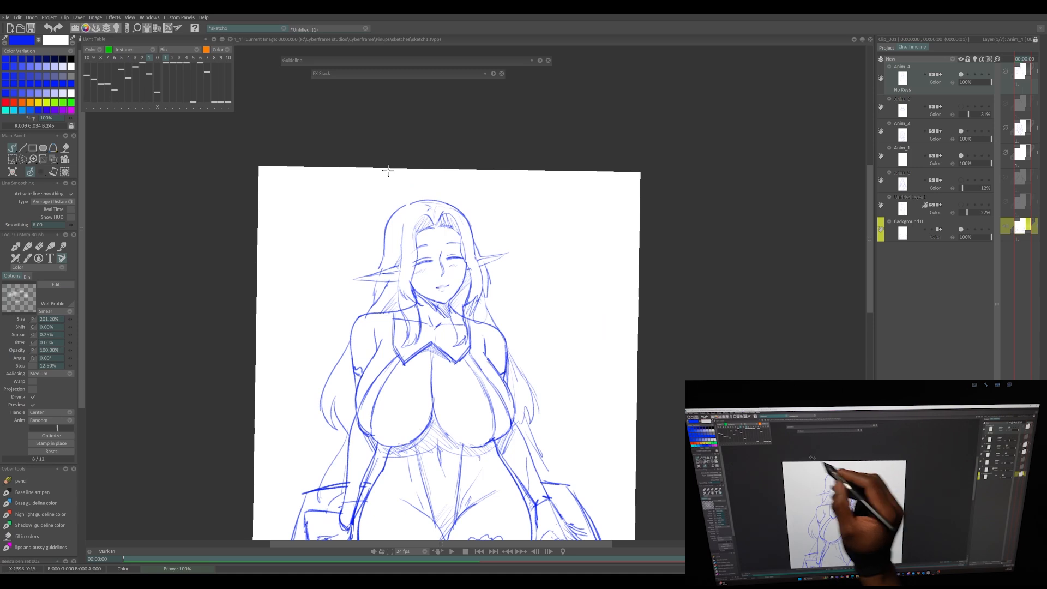
Step: Add hair strands behind the neck and down both sides of the arms, and refine the outline at the crown
left_click_drag(379, 281, 361, 322)
left_click_drag(496, 289, 484, 326)
mouse_move(340, 425)
left_mouse_down()
mouse_move(352, 364)
mouse_move(346, 421)
left_mouse_up()
left_click_drag(351, 364, 339, 420)
left_click_drag(510, 371, 528, 419)
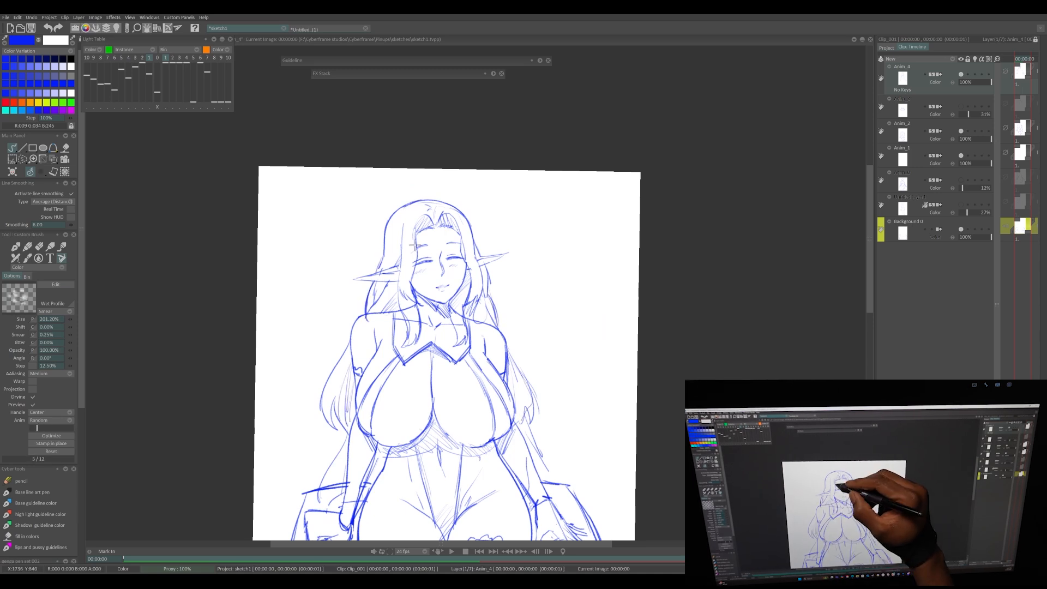
mouse_move(392, 251)
left_mouse_down()
mouse_move(402, 223)
mouse_move(400, 250)
left_mouse_up()
left_click_drag(452, 205, 470, 224)
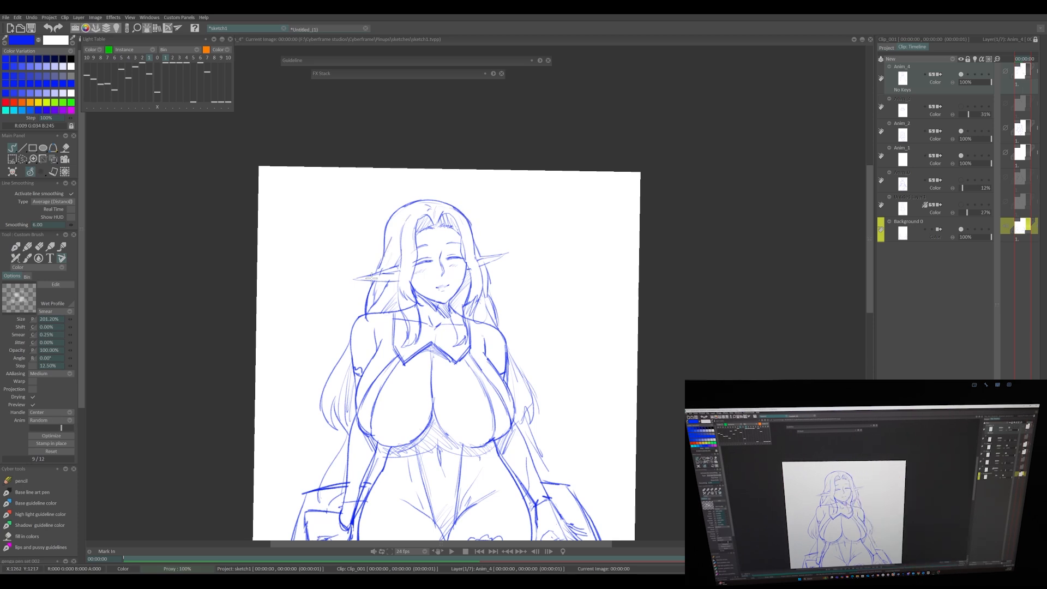
Step: Add a new anim layer and sketch a tall curved bow with a grip beside the figure on the viewer's left
left_click_drag(602, 406, 585, 353)
left_click(946, 59)
left_click(974, 59)
key("minus")
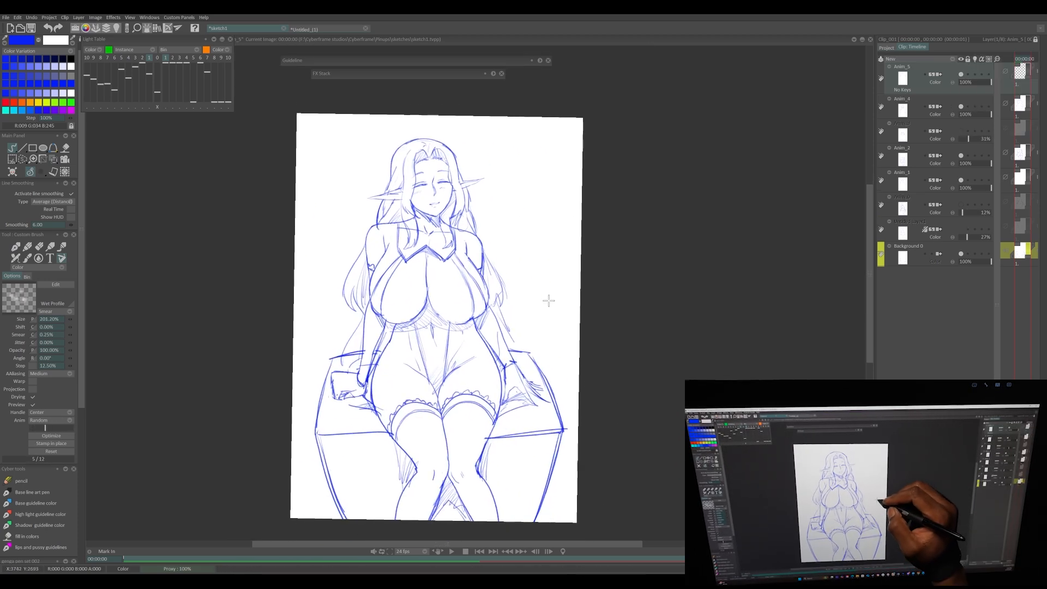
mouse_move(342, 152)
left_mouse_down()
mouse_move(313, 237)
mouse_move(314, 326)
mouse_move(330, 359)
left_mouse_up()
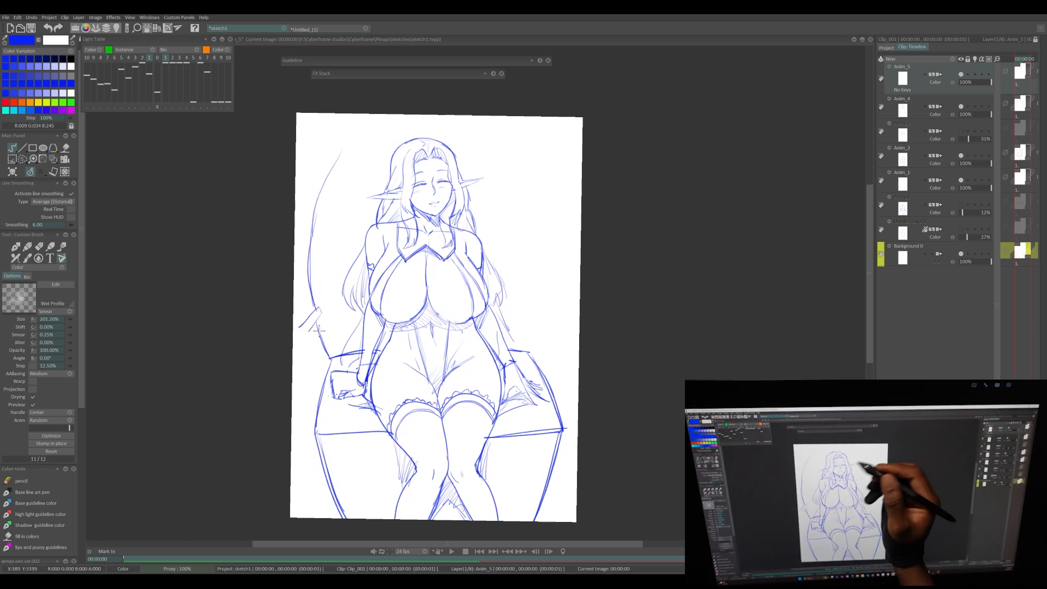
mouse_move(306, 321)
left_mouse_down()
mouse_move(301, 218)
mouse_move(311, 285)
mouse_move(340, 189)
left_mouse_up()
mouse_move(336, 164)
left_mouse_down()
mouse_move(333, 193)
mouse_move(301, 248)
mouse_move(302, 337)
mouse_move(319, 370)
mouse_move(324, 341)
left_mouse_up()
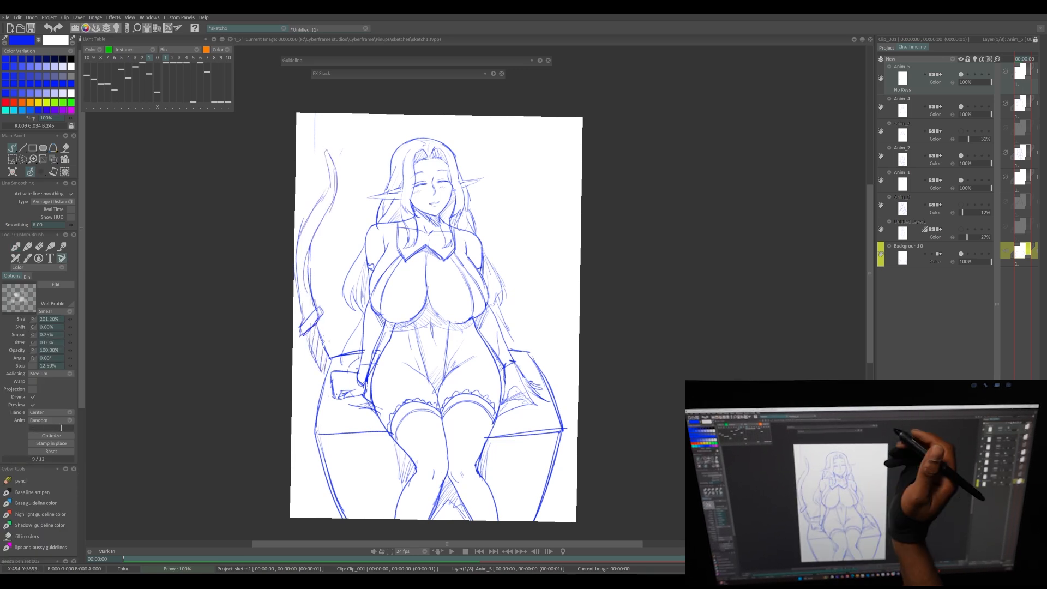
Step: Hatch the bow's limbs, sharpen its upper tip and add long strokes and a vertical line around it
mouse_move(334, 169)
left_mouse_down()
mouse_move(348, 273)
mouse_move(315, 203)
mouse_move(319, 330)
left_mouse_up()
mouse_move(341, 196)
left_mouse_down()
mouse_move(312, 285)
mouse_move(330, 253)
left_mouse_up()
left_click_drag(340, 165, 339, 240)
mouse_move(312, 401)
left_mouse_down()
mouse_move(301, 339)
mouse_move(306, 420)
left_mouse_up()
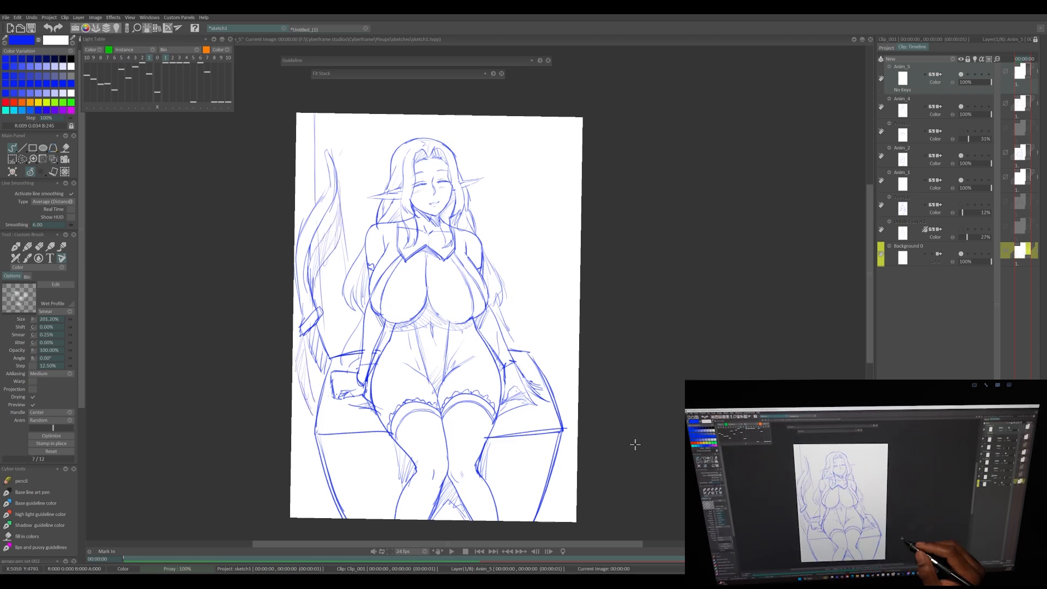
left_click_drag(327, 153, 336, 192)
left_click_drag(313, 114, 312, 157)
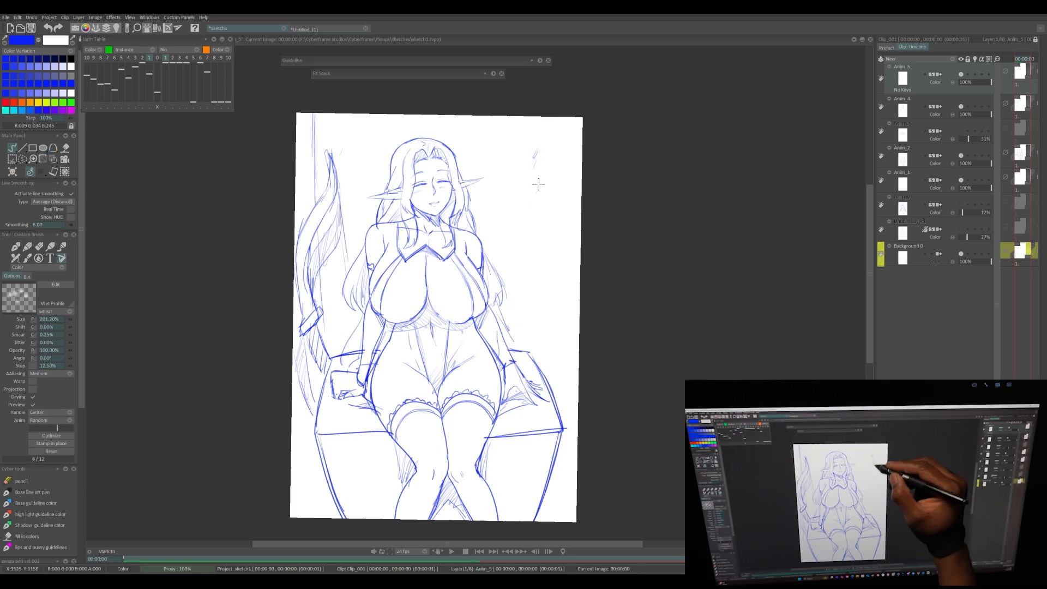
Step: Draw diagonal lines outside the seat toward both lower corners of the canvas
left_click_drag(318, 456, 294, 517)
left_click_drag(598, 491, 597, 448)
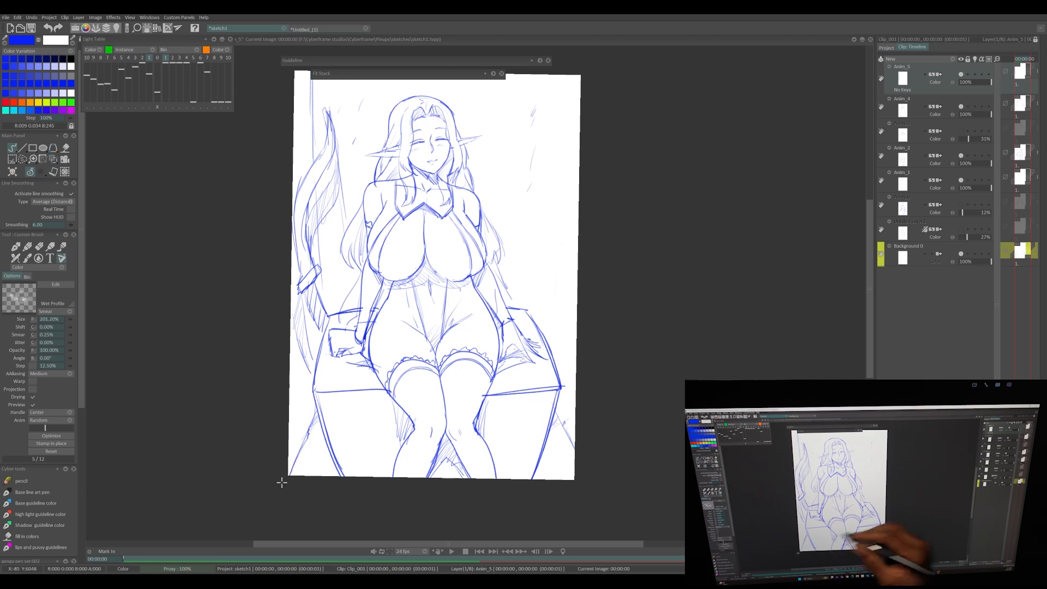
left_click_drag(564, 413, 580, 473)
left_click_drag(546, 365, 601, 410)
Step: Erase the small stray strokes on either side of the head
key("e")
left_click_drag(589, 152, 587, 200)
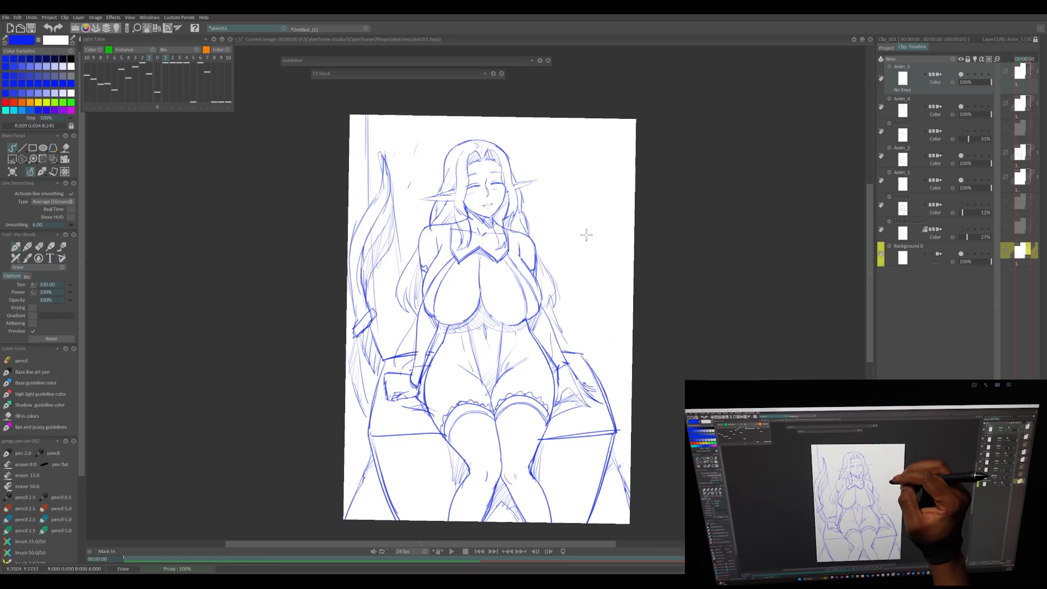
key("b")
left_click(831, 545)
left_click(832, 544)
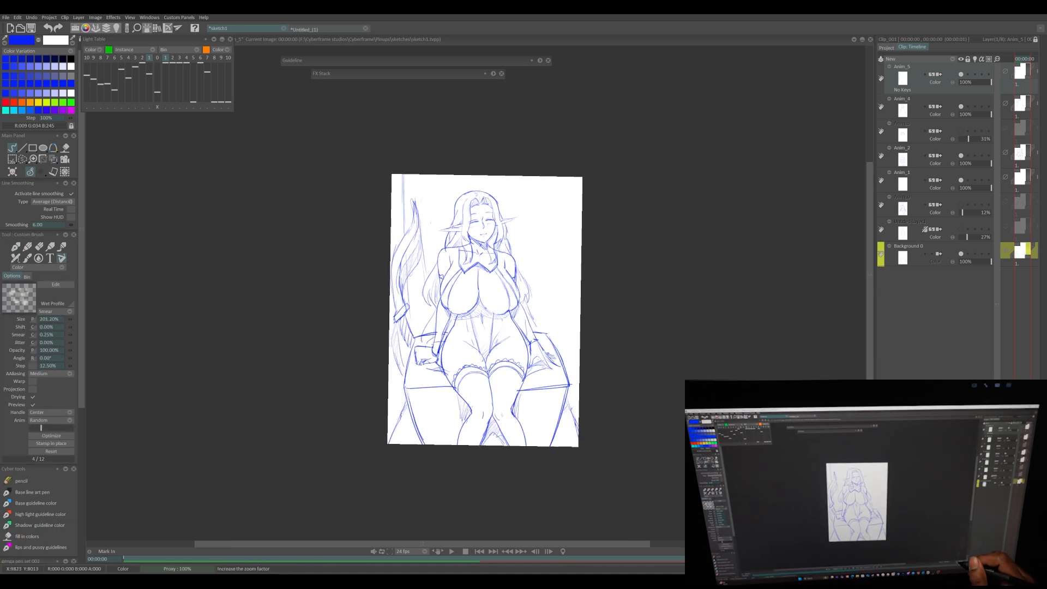
left_click(831, 543)
left_click(830, 544)
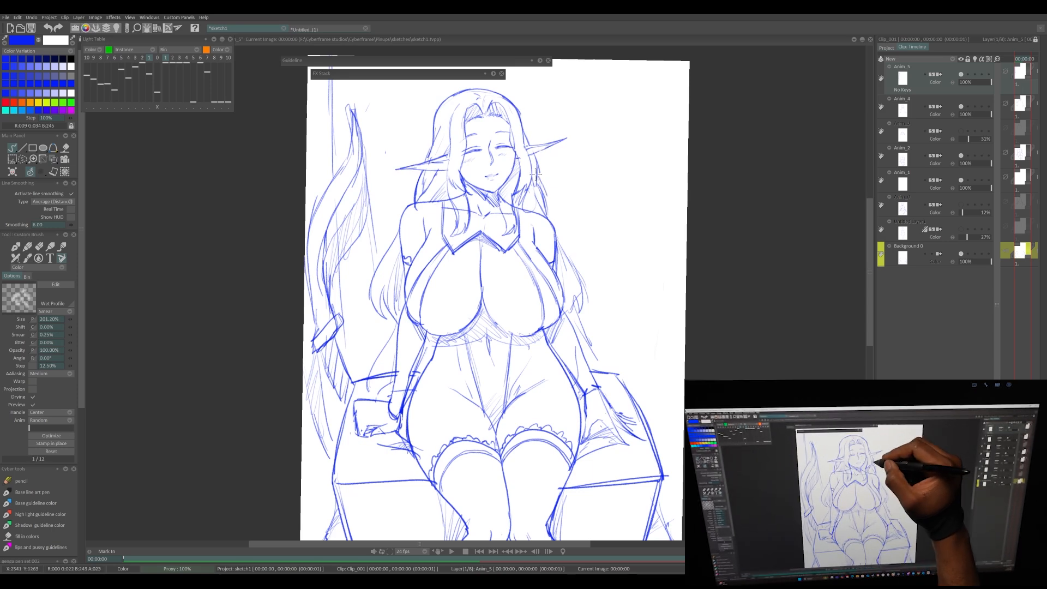
Step: On the Anim_4 layer, erase and redraw the hair edge below the ear on the viewer's right
key("e")
key("Down")
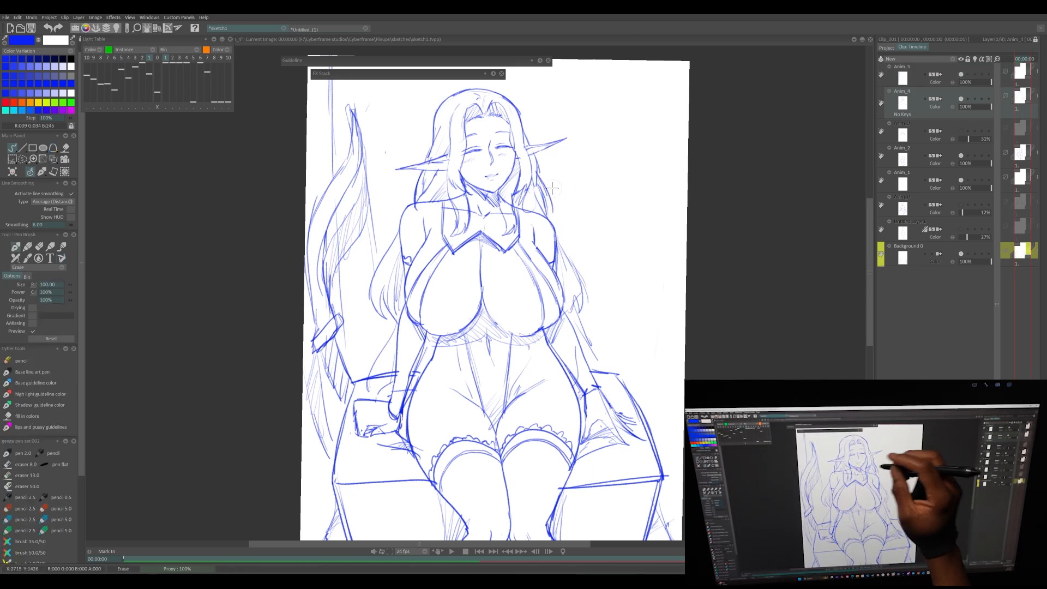
key("b")
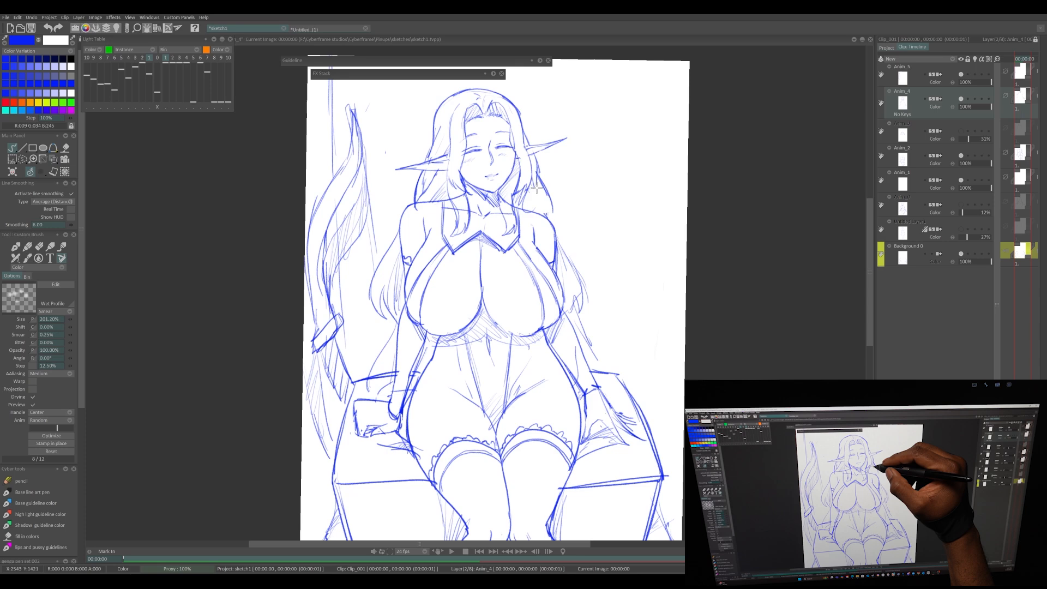
key("e")
left_click_drag(537, 163, 557, 239)
key("b")
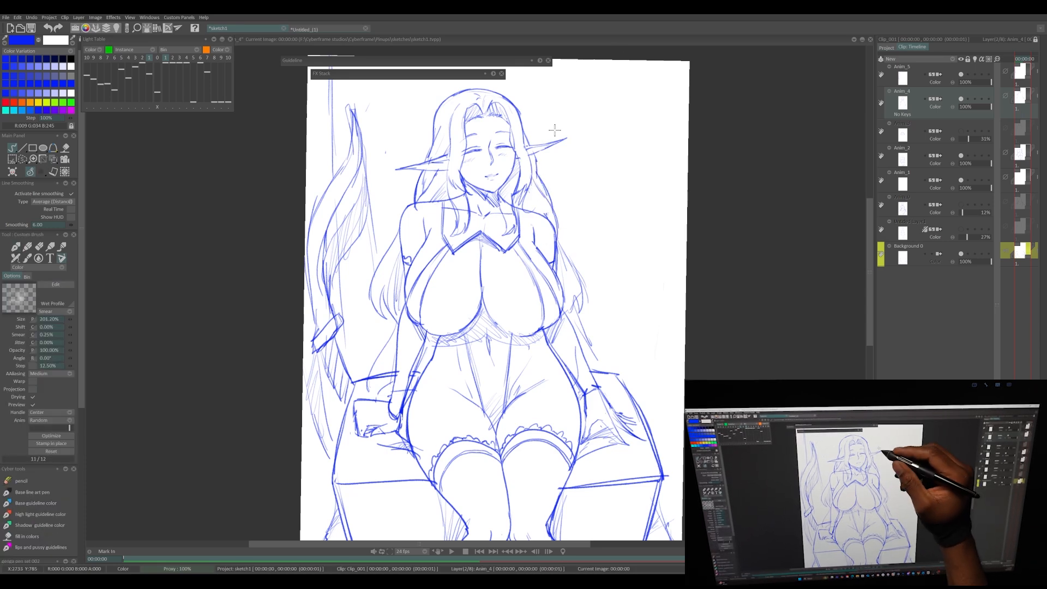
Step: Draw hair strands below the ear on the viewer's right, and shade beside the neck on the Anim_2 layer
left_click_drag(547, 192, 565, 239)
mouse_move(541, 181)
left_mouse_down()
mouse_move(565, 236)
mouse_move(543, 244)
mouse_move(552, 274)
left_mouse_up()
left_click(961, 155)
left_click(961, 155)
left_click(963, 150)
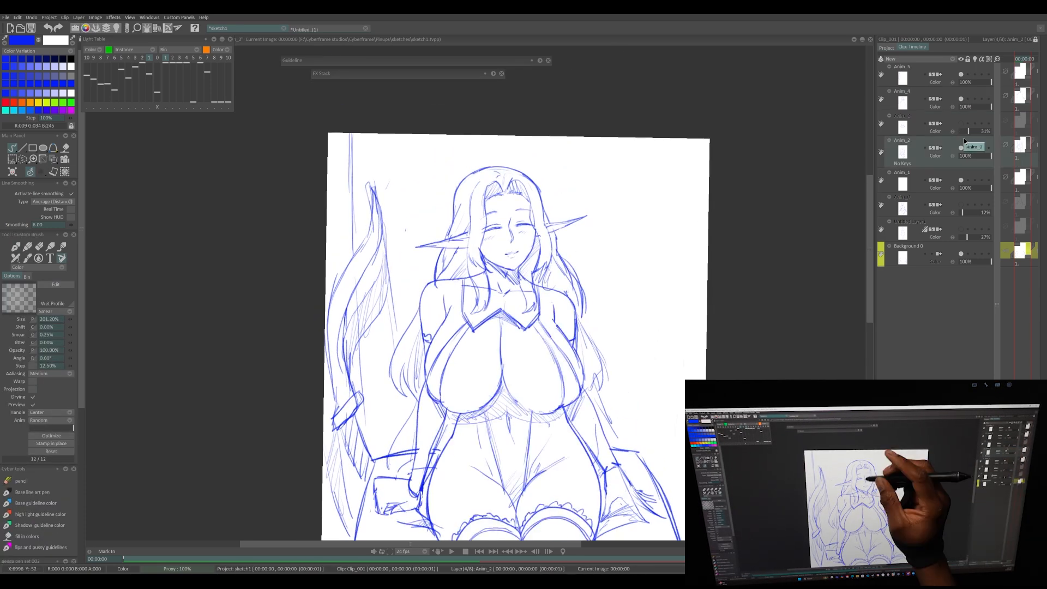
key("e")
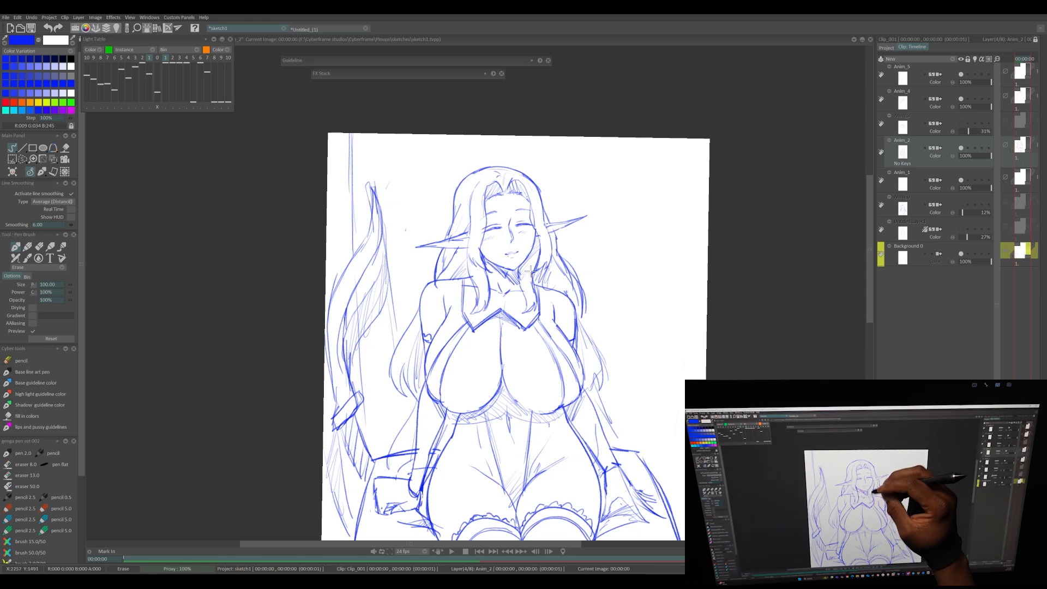
key("b")
left_click_drag(539, 244, 530, 273)
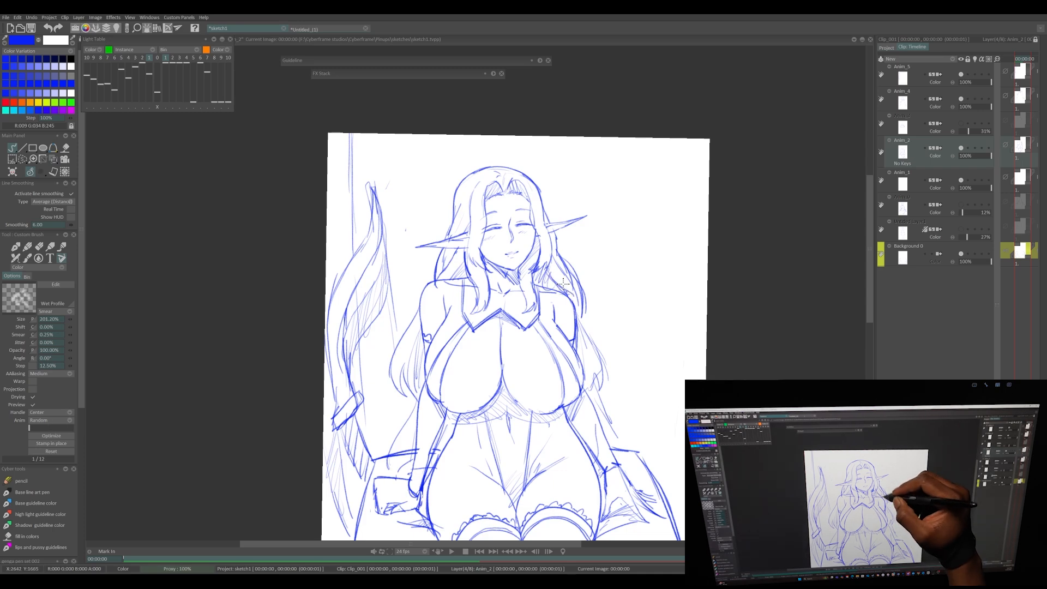
Step: Darken the lashes and add eyelid crease strokes on both closed eyes
scroll(515, 335, "down", 5)
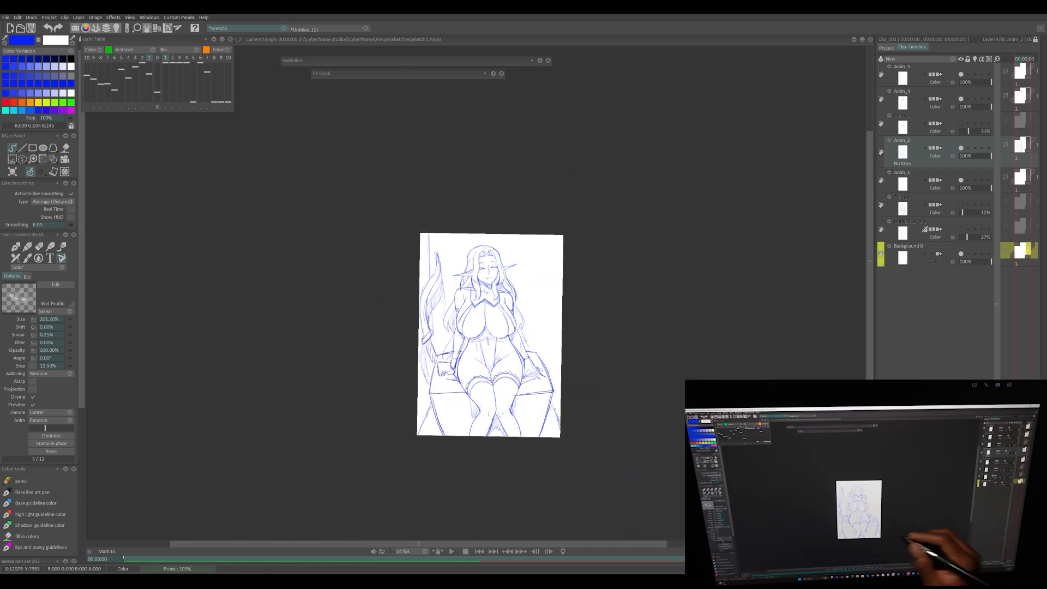
scroll(491, 273, "up", 5)
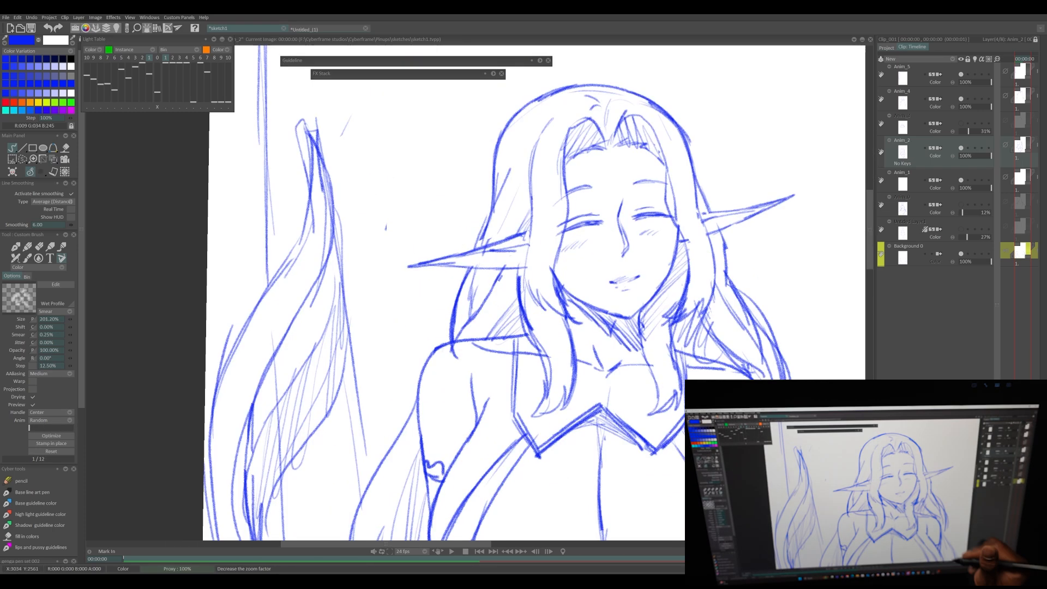
scroll(573, 305, "up", 3)
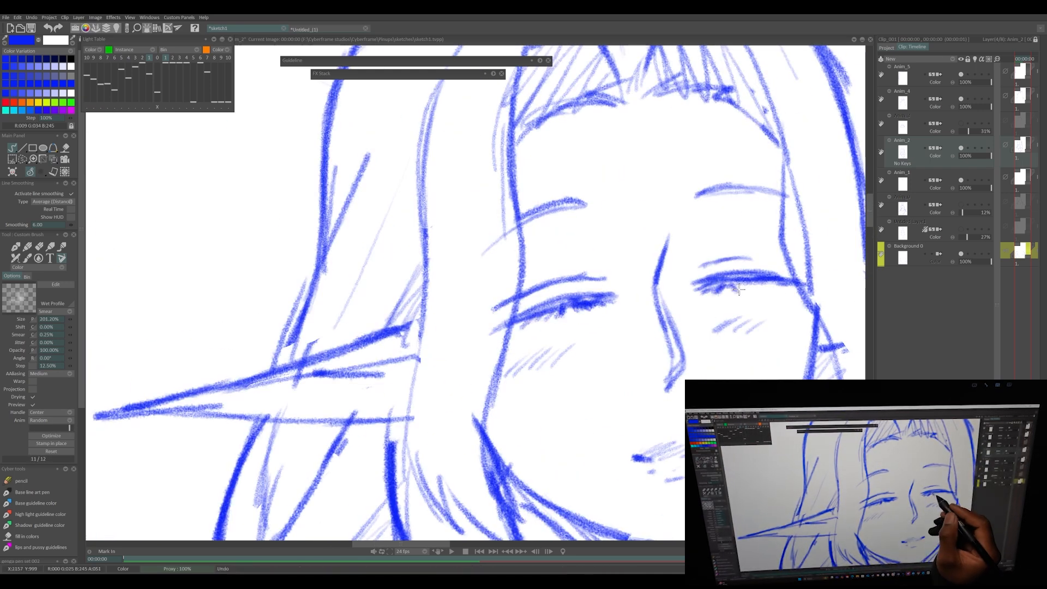
mouse_move(782, 284)
left_mouse_down()
mouse_move(732, 284)
mouse_move(773, 263)
mouse_move(695, 270)
left_mouse_up()
left_click_drag(606, 279, 585, 275)
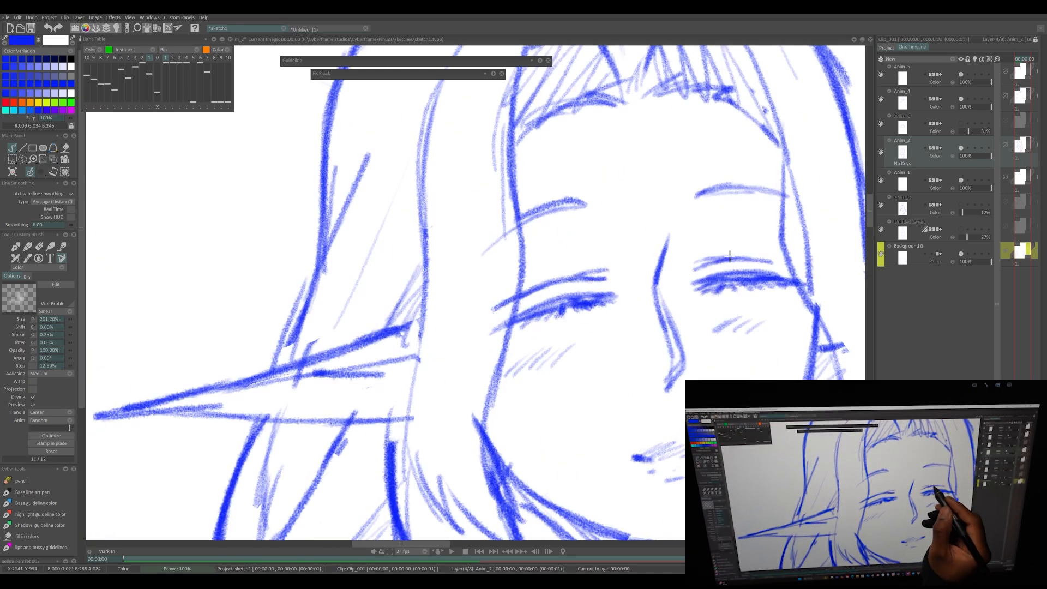
Step: Hatch light diagonal shadow lines across both sides of the forehead below the hairline
left_click_drag(600, 101, 516, 190)
left_click_drag(609, 107, 501, 241)
left_click_drag(736, 140, 792, 194)
left_click_drag(690, 99, 784, 152)
left_click_drag(693, 128, 777, 182)
Step: Refine the corner and lips of the mouth, and lightly hatch the cheek beside the hair on the viewer's left
left_click_drag(664, 352, 609, 347)
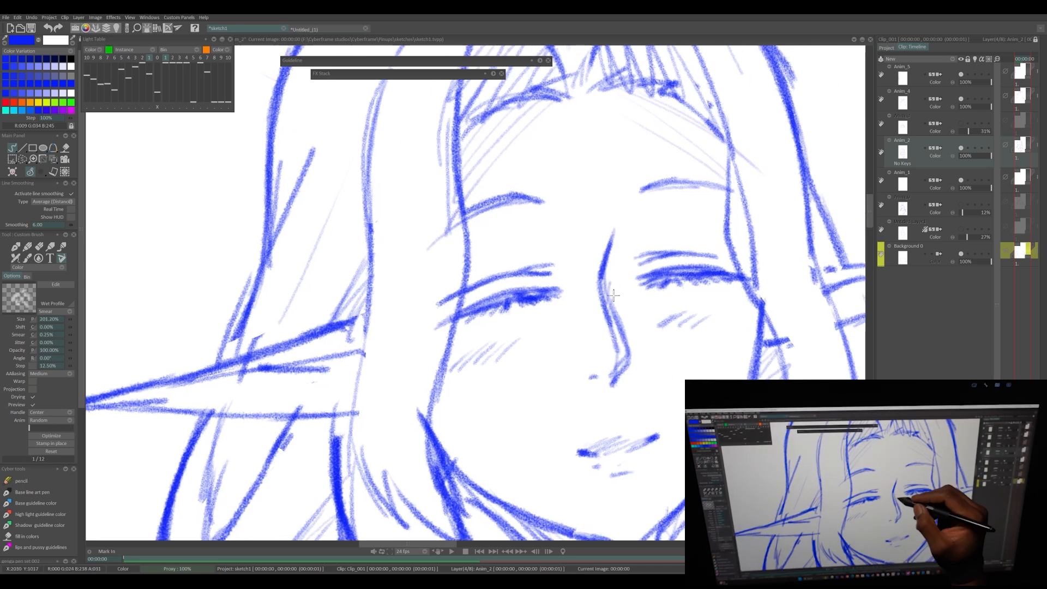
left_click_drag(590, 453, 606, 453)
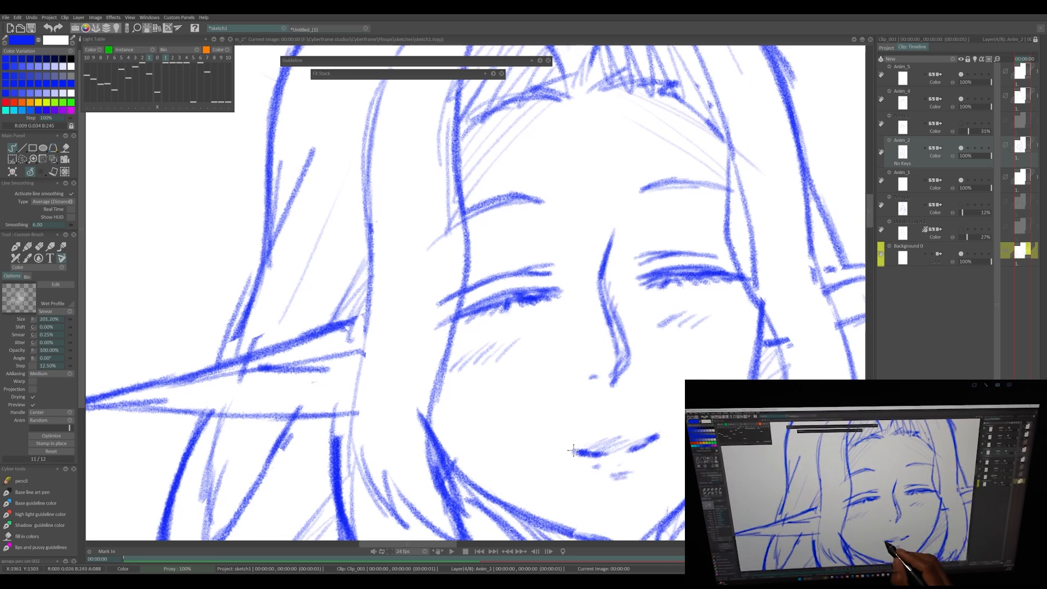
left_click_drag(452, 352, 458, 484)
key("ctrl+z")
key("ctrl+z")
left_click_drag(454, 353, 480, 506)
key("ctrl+z")
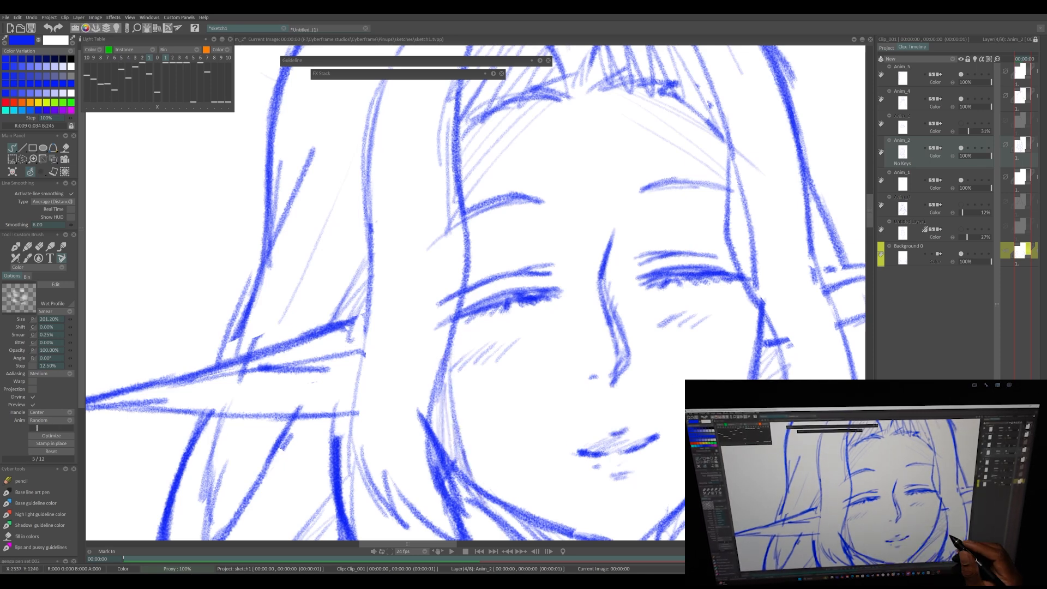
scroll(475, 295, "down", 3)
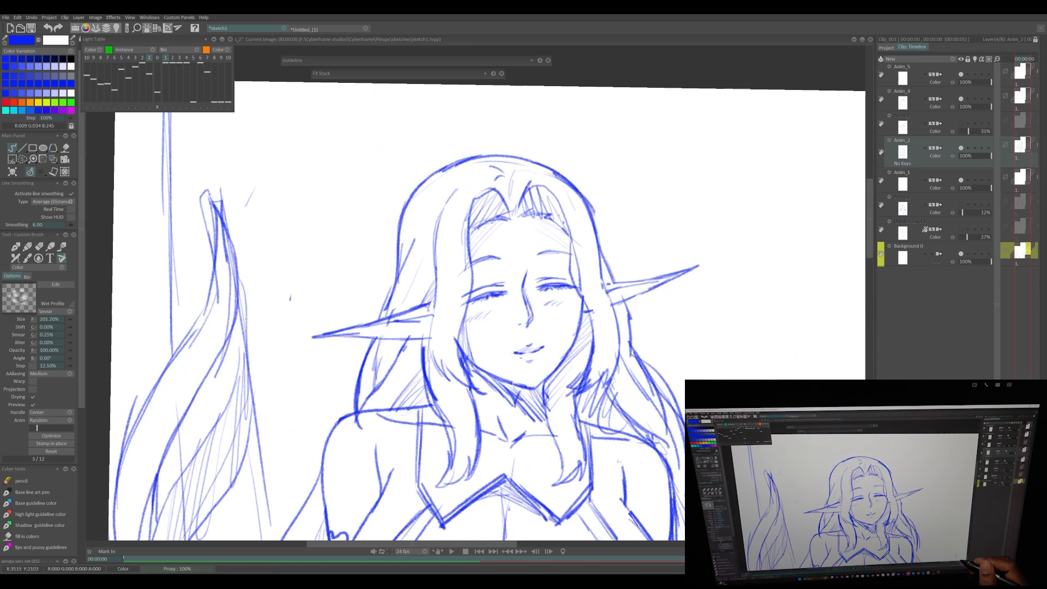
left_click_drag(521, 348, 508, 358)
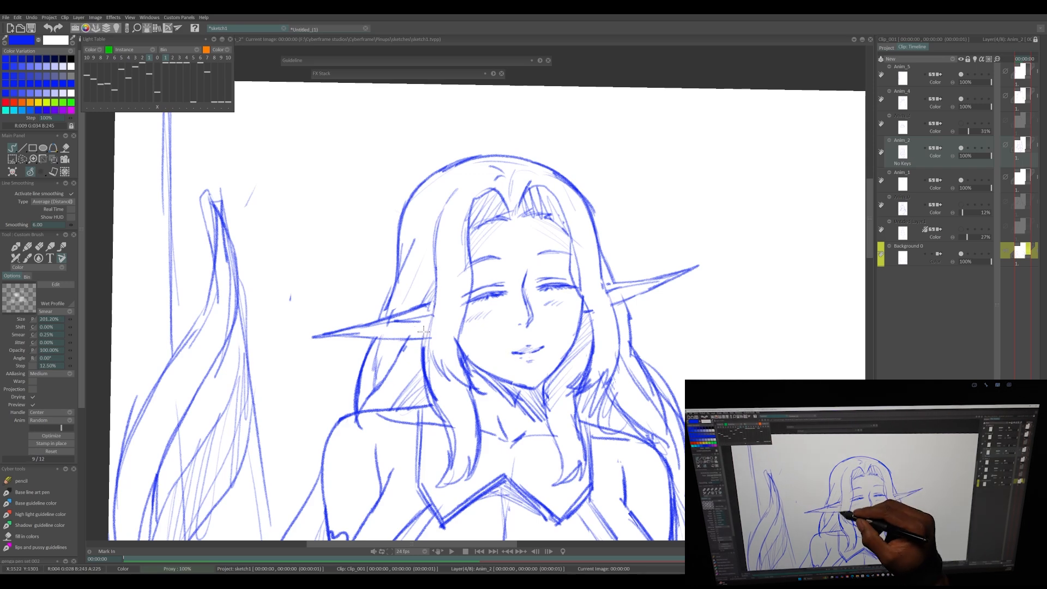
Step: Examine the overall sketch of the figure, bow and seat
key("minus")
key("minus")
key("minus")
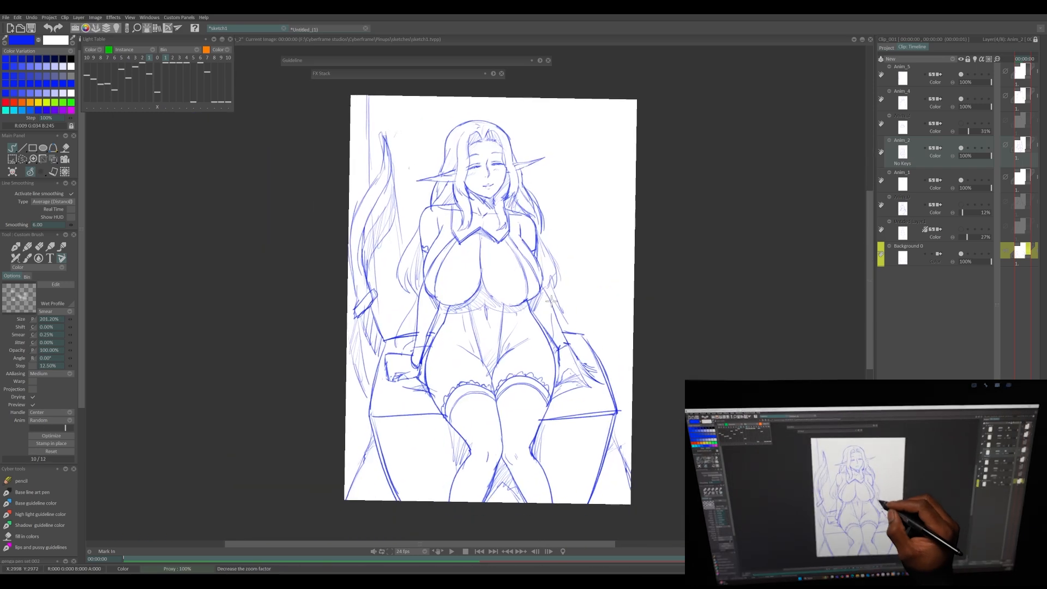
key("plus")
mouse_move(871, 232)
left_mouse_down()
mouse_move(876, 206)
mouse_move(877, 232)
left_mouse_up()
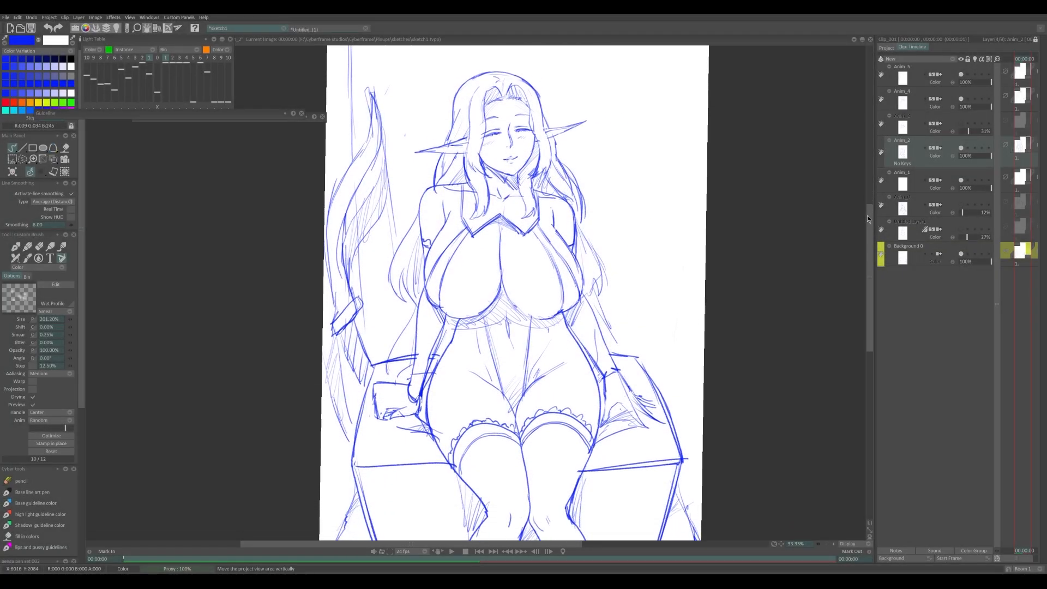
mouse_move(868, 215)
left_mouse_down()
mouse_move(865, 262)
mouse_move(865, 216)
left_mouse_up()
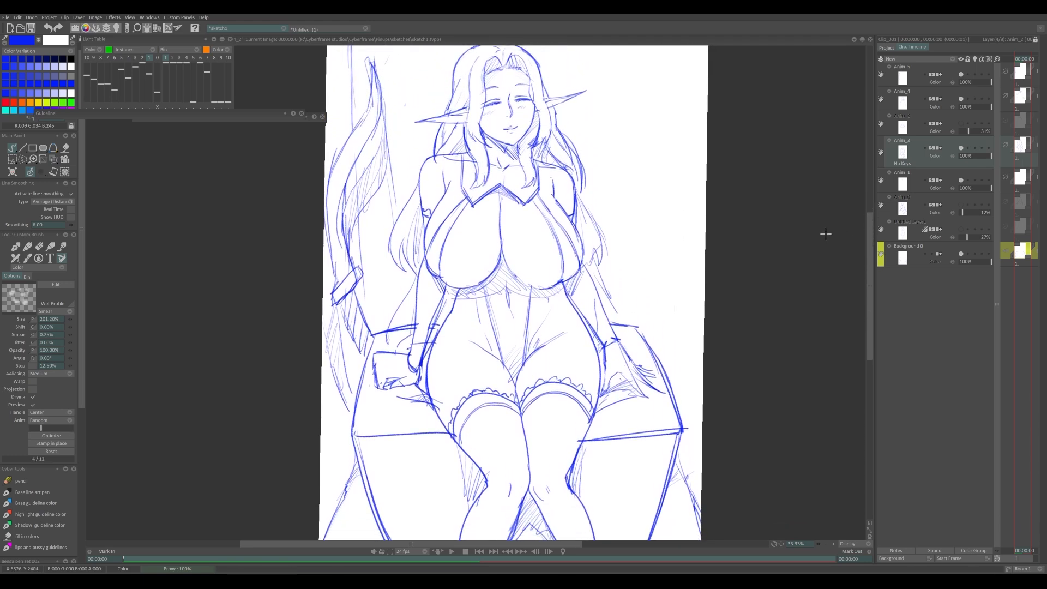
left_click(827, 545)
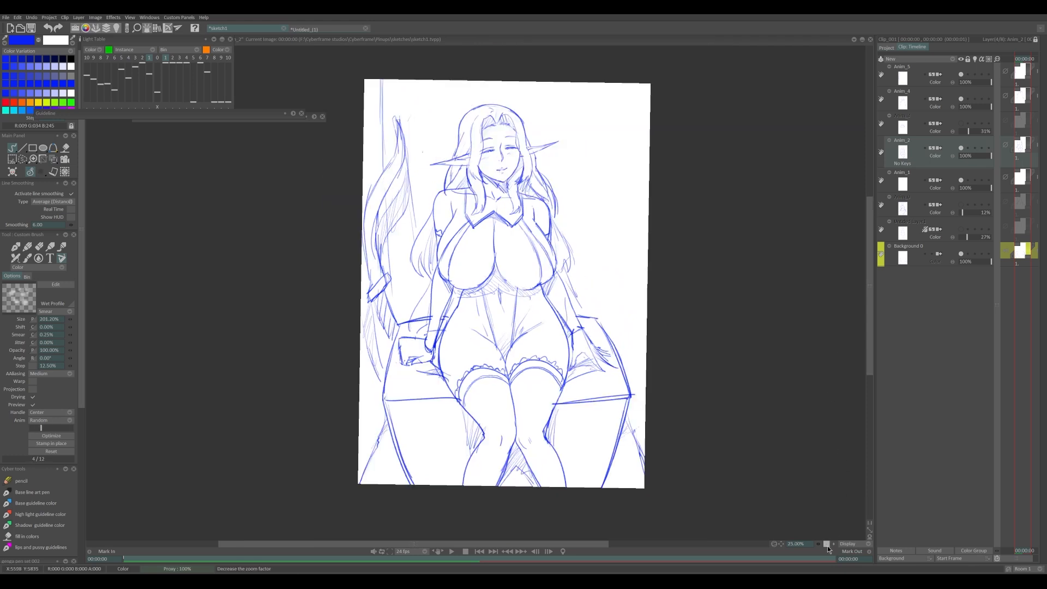